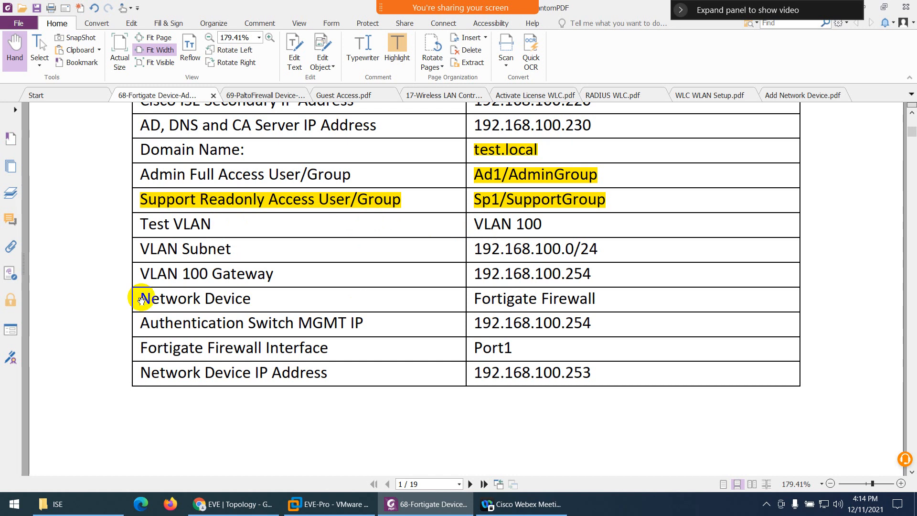
- Select the Network Device, Fortigate Firewall and interface rows in the PDF table, glancing at the EVE topology
left_click_drag(142, 298, 250, 297)
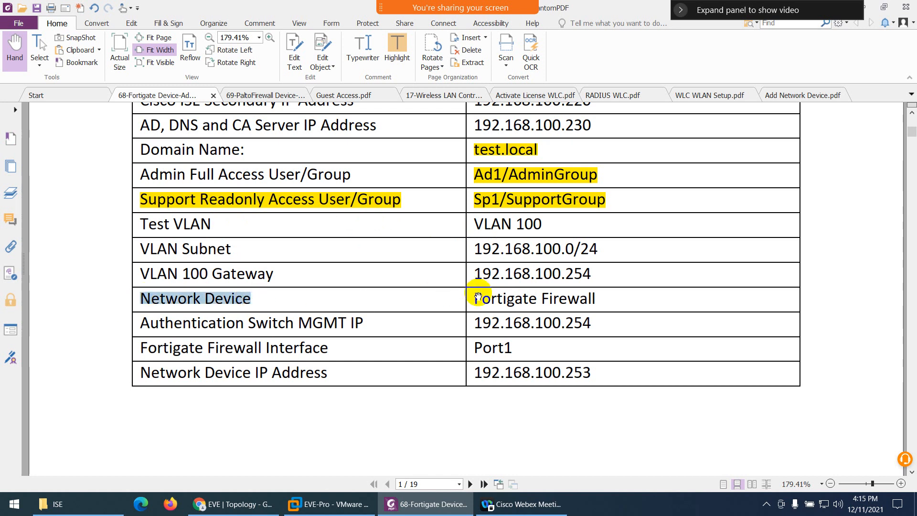
left_click_drag(474, 299, 600, 295)
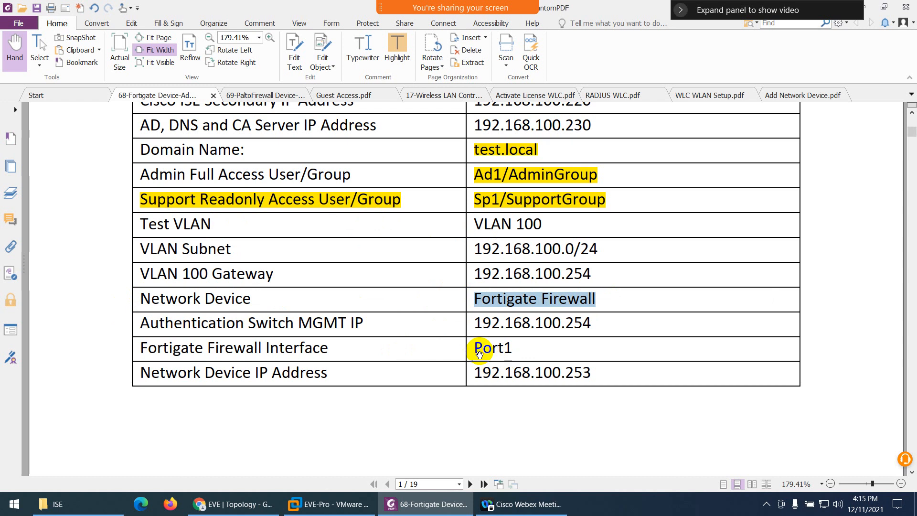
left_click_drag(474, 348, 535, 354)
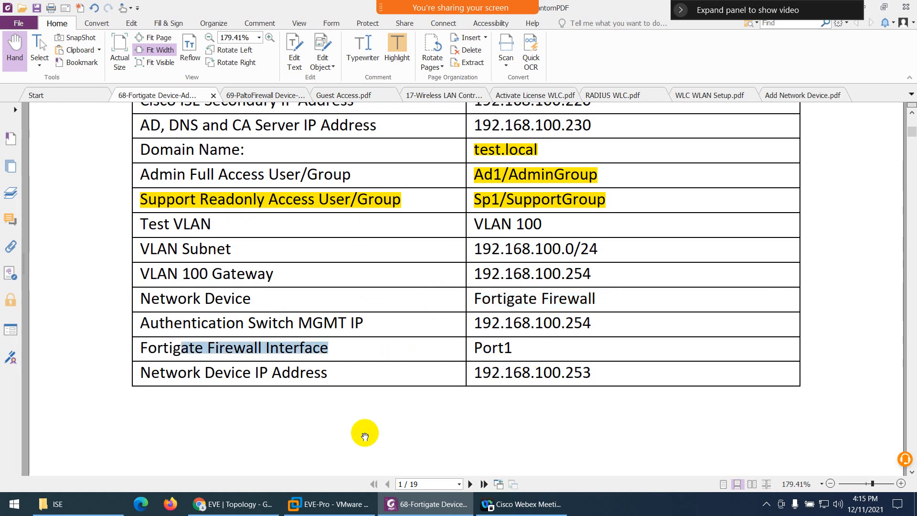
left_click(248, 506)
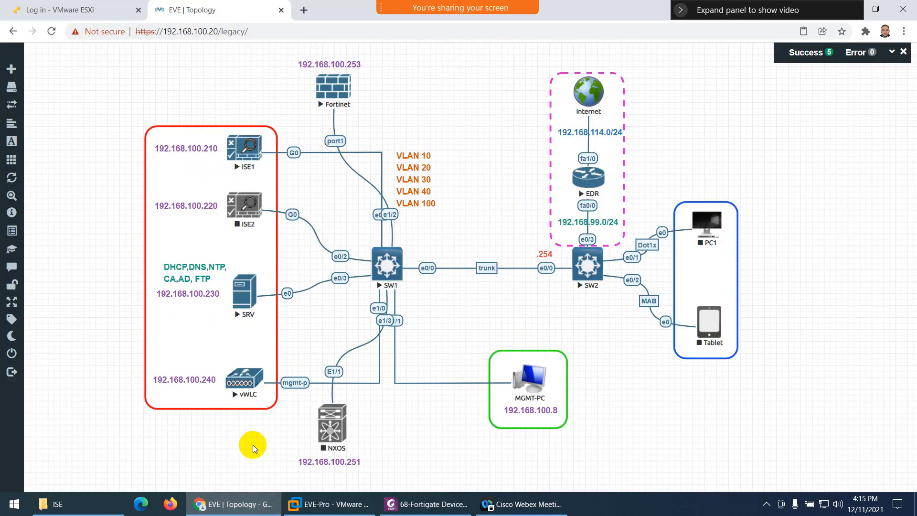
left_click(226, 508)
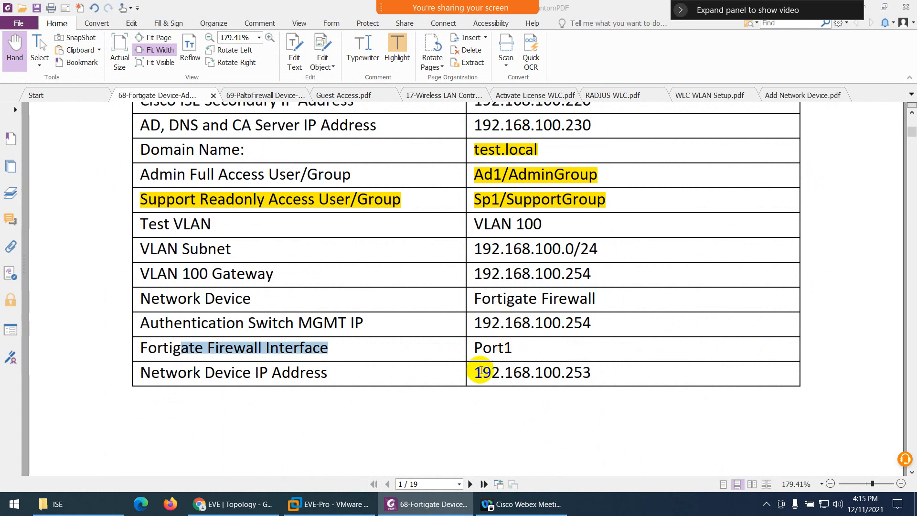
- Highlight 192.168.100.253 in yellow, scroll to the Enable TACACS+ steps, and return to the EVE topology
left_click_drag(476, 371, 599, 372)
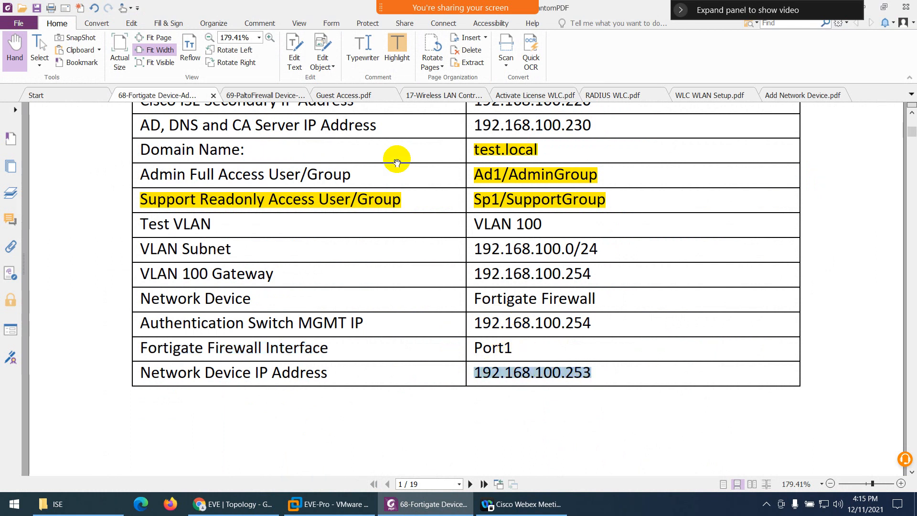
left_click(400, 59)
left_click(226, 504)
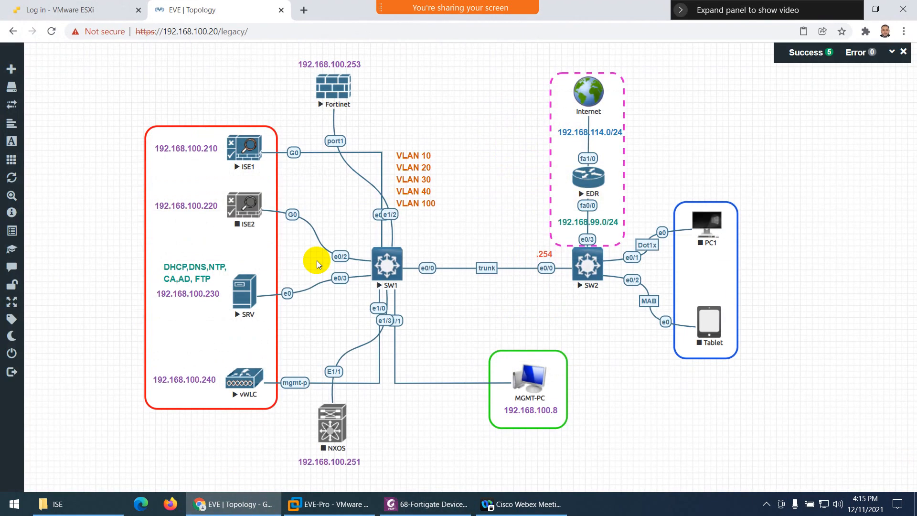
left_click(238, 501)
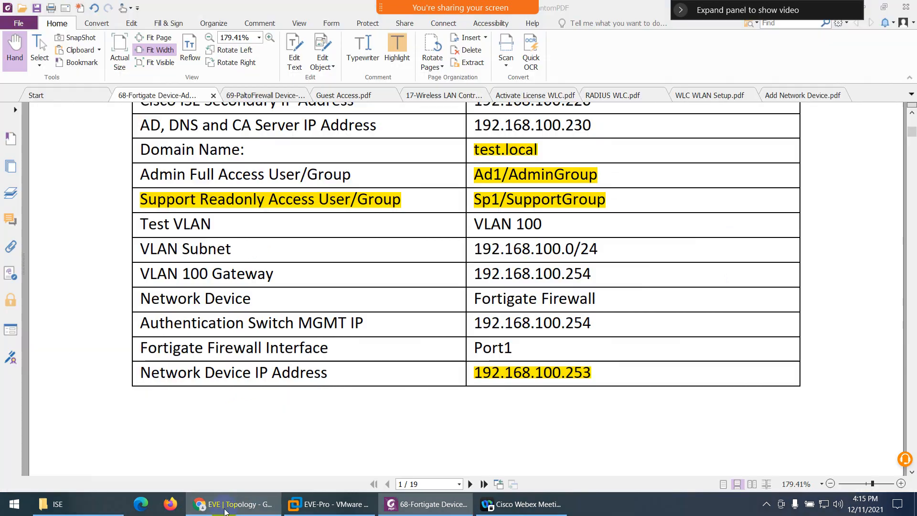
scroll(437, 357, "down", 10)
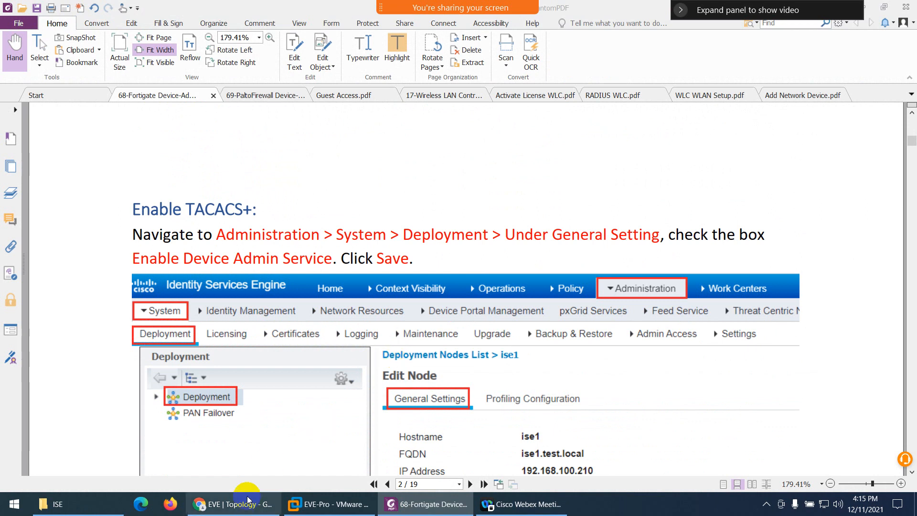
left_click(234, 504)
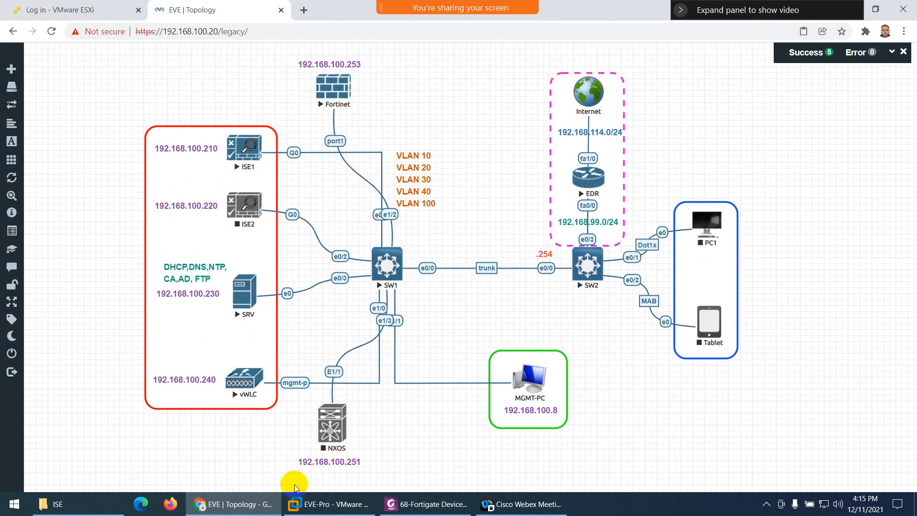
- Open an incognito window, browse to 192.168.100.210, and sign in with the admin password
left_click(903, 31)
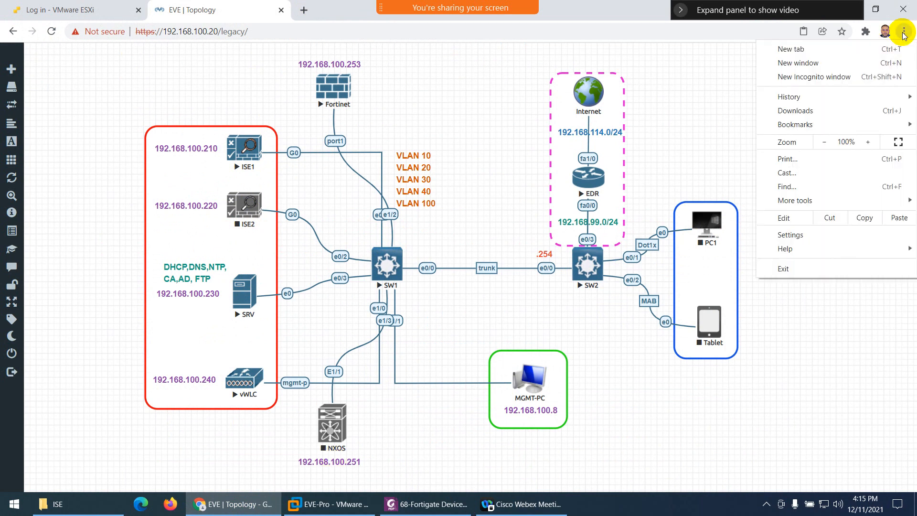
left_click(839, 80)
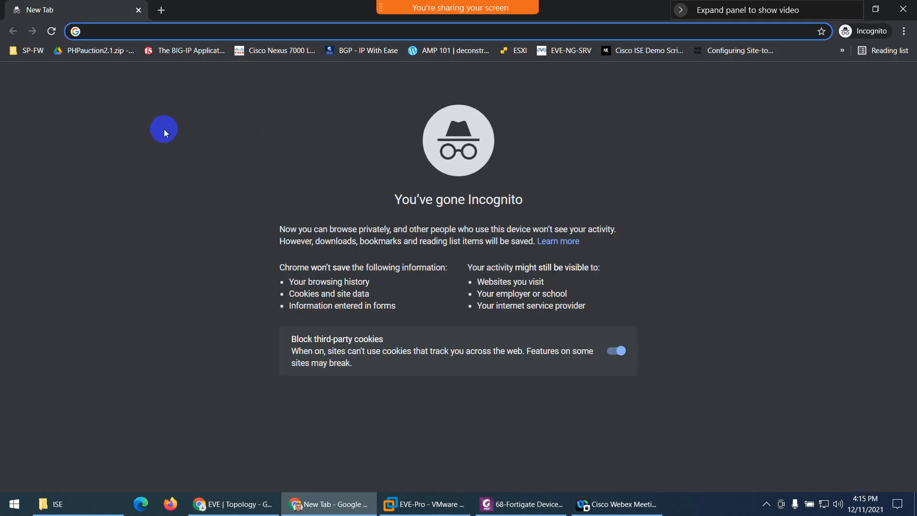
type("192.168.114.12")
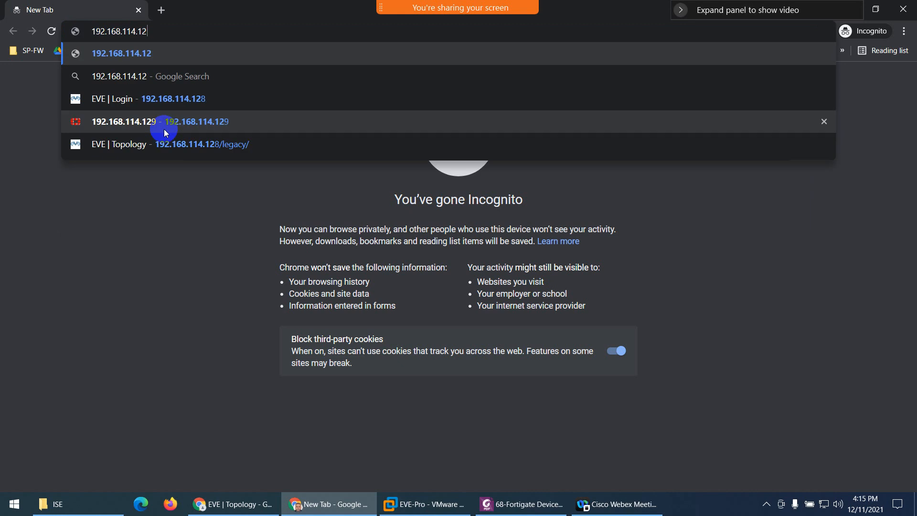
key("BackSpace")
key("BackSpace")
key("BackSpace")
key("BackSpace")
key("BackSpace")
type("00.210")
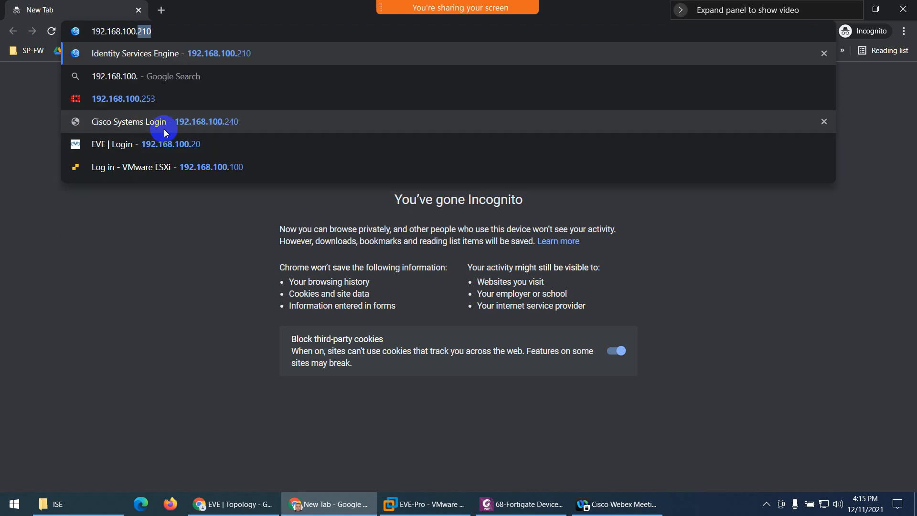
key("Return")
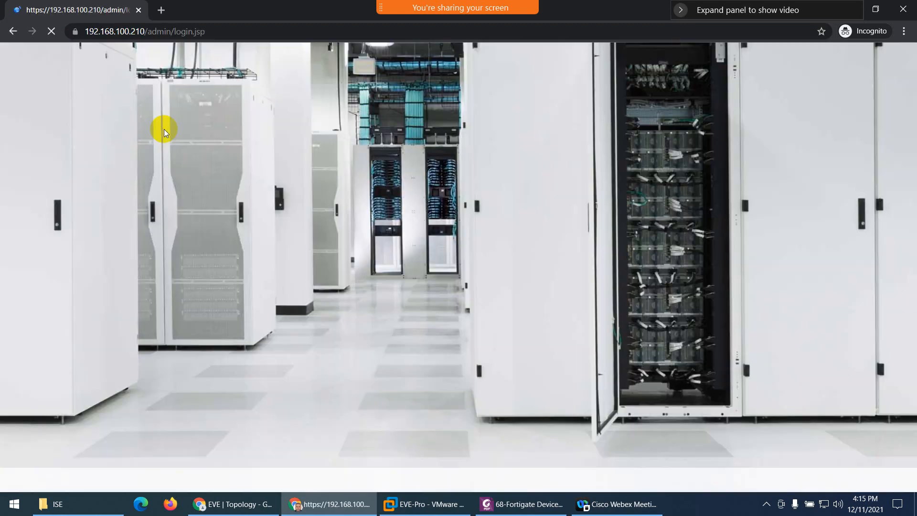
type("admin")
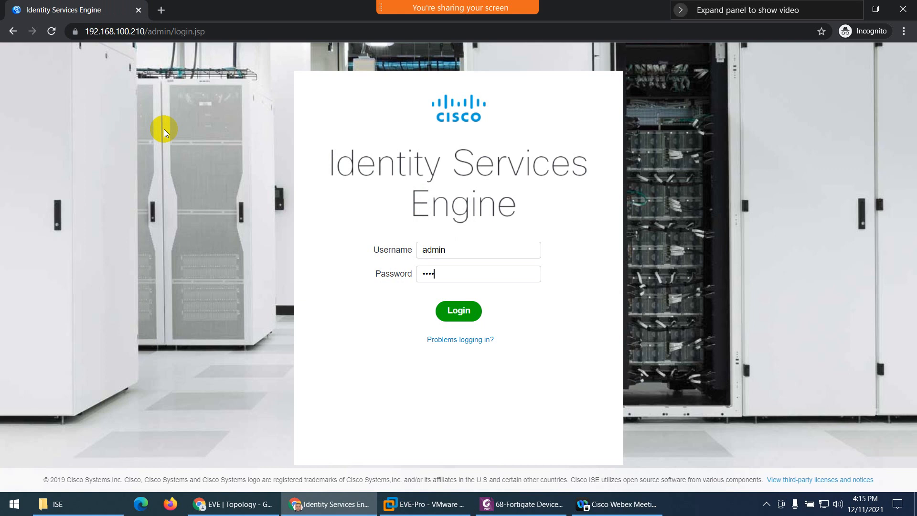
type("Cisco123!")
key("Return")
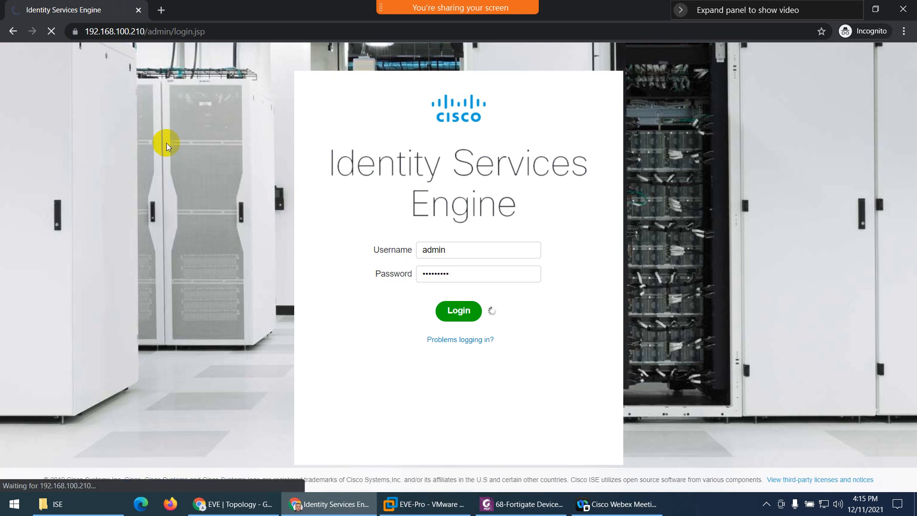
- Scroll the Fortigate guide past Enable TACACS+ and Create Device Groups to page 3's Create Groups and Users
left_click(520, 503)
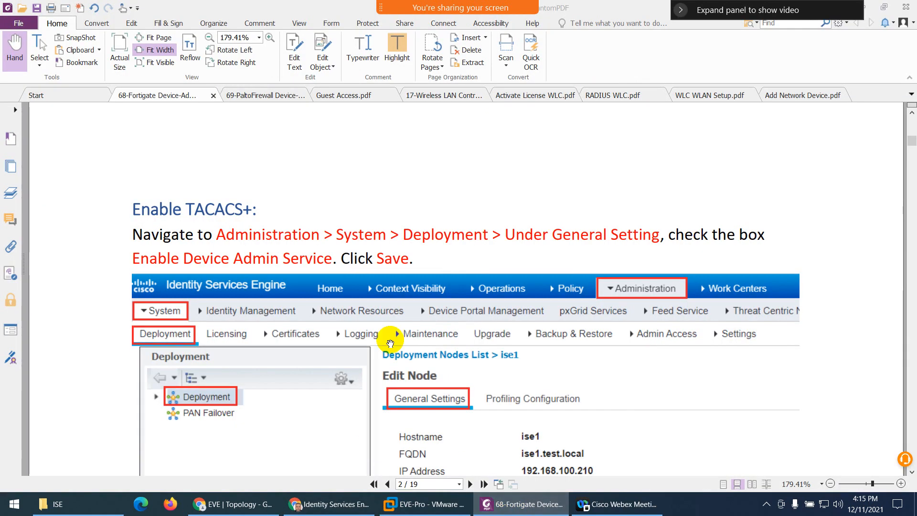
scroll(351, 313, "down", 1)
scroll(301, 293, "down", 6)
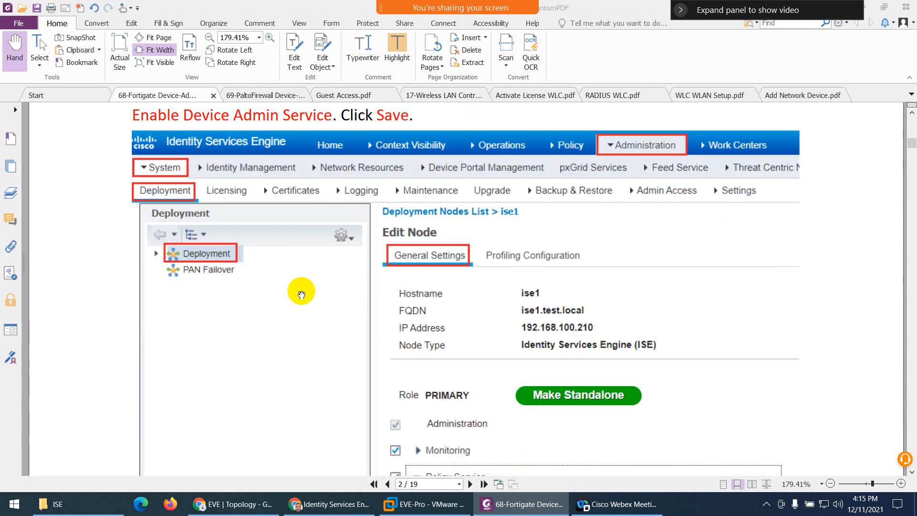
scroll(430, 346, "down", 2)
scroll(436, 377, "down", 4)
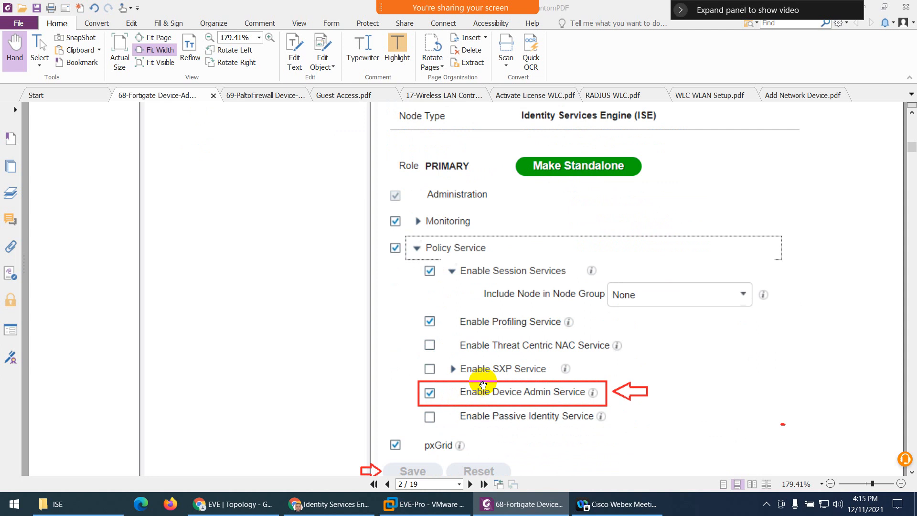
scroll(482, 384, "up", 10)
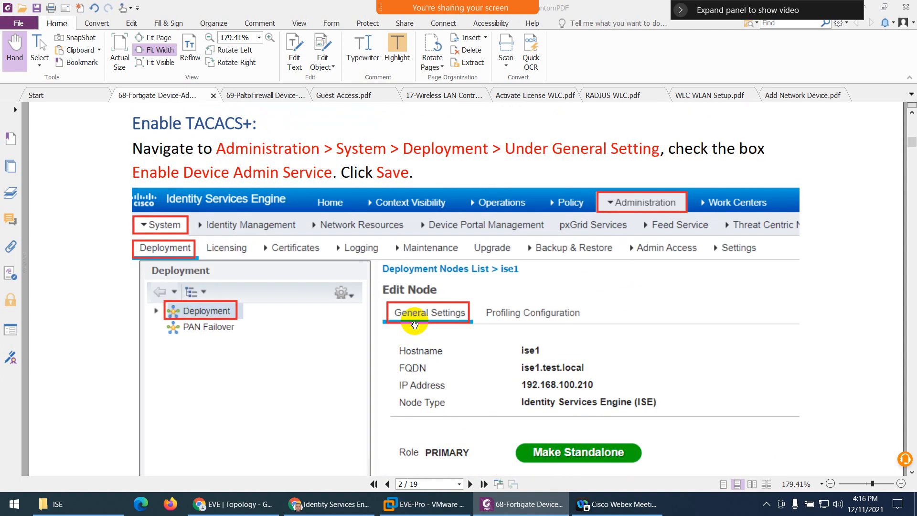
scroll(414, 325, "down", 19)
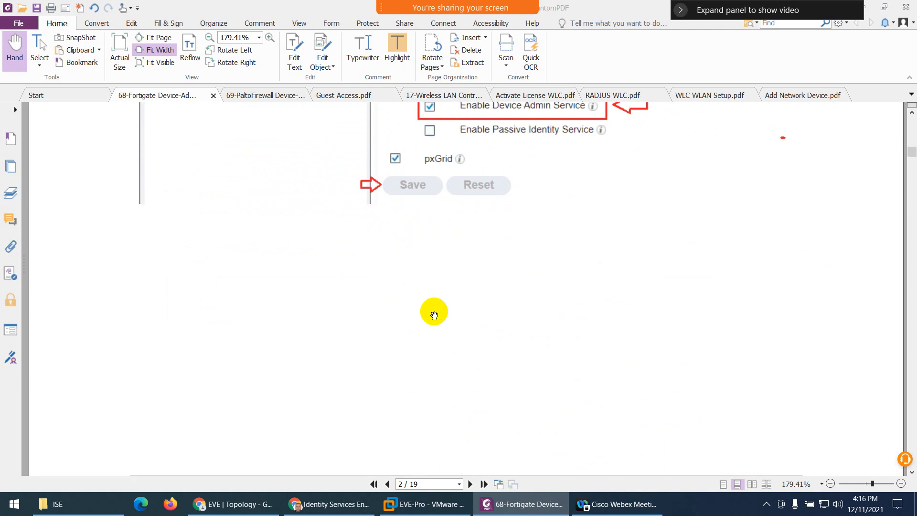
scroll(434, 314, "down", 10)
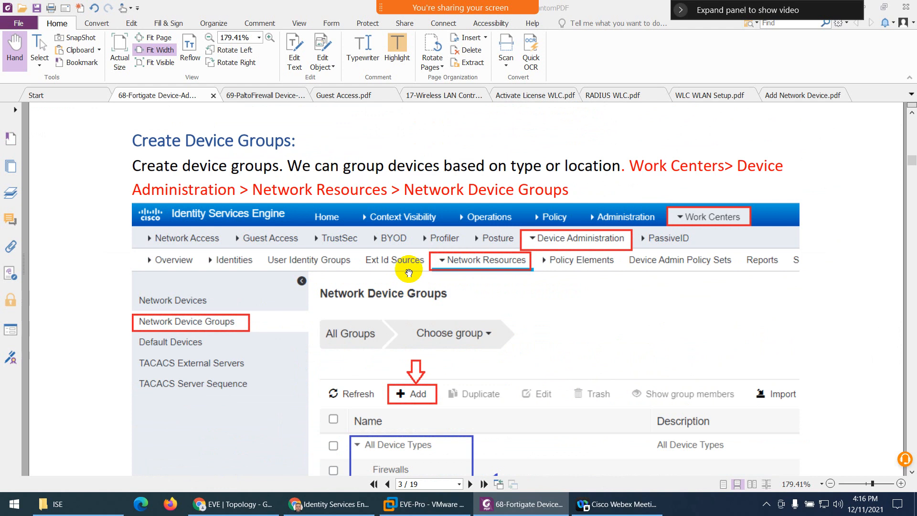
scroll(403, 267, "down", 4)
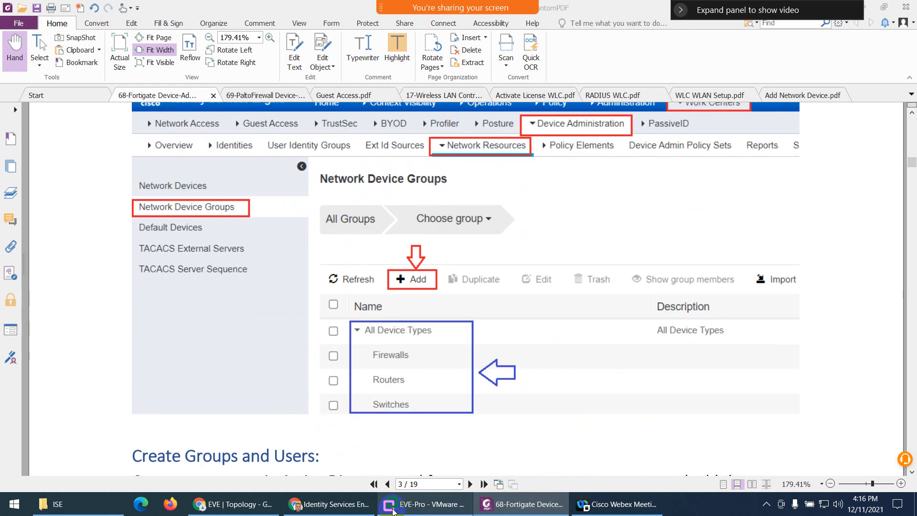
left_click(330, 504)
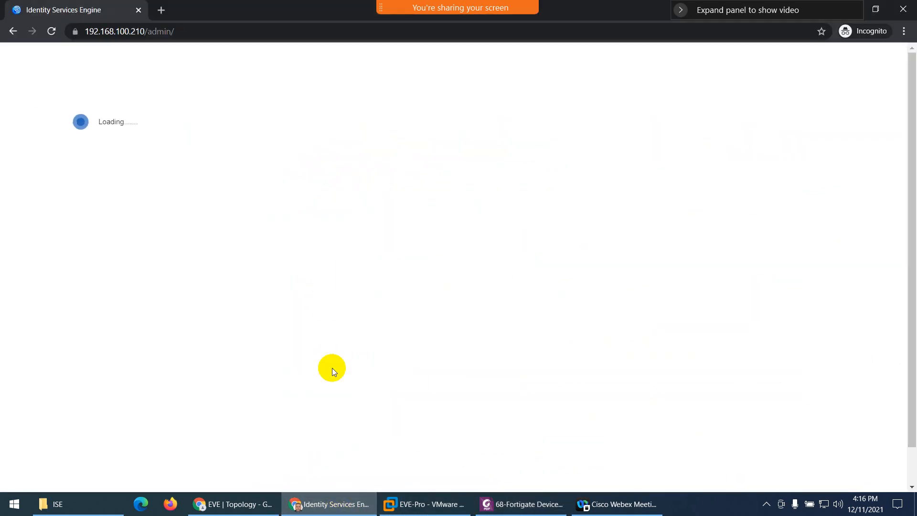
left_click(330, 499)
scroll(382, 289, "down", 4)
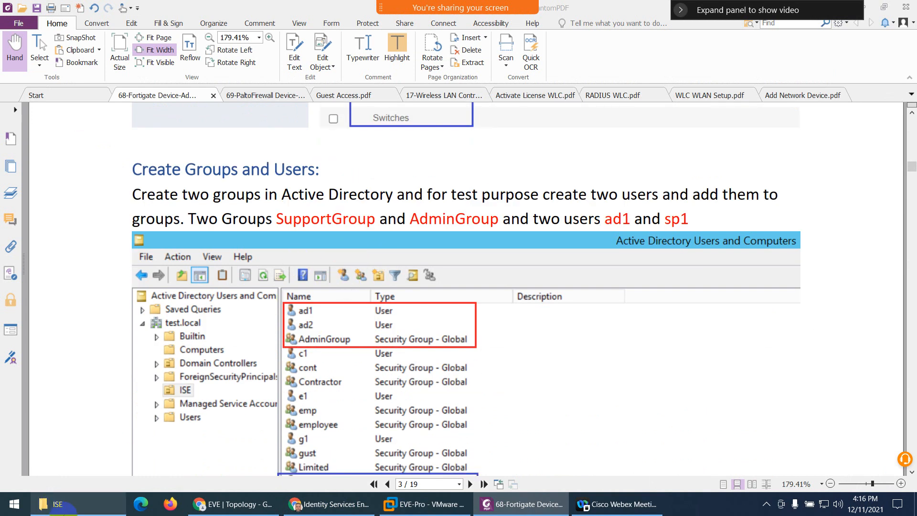
- Launch Remote Desktop to 192.168.100.230, sign in as administrator, accept the certificate, and minimize the session
left_click(232, 504)
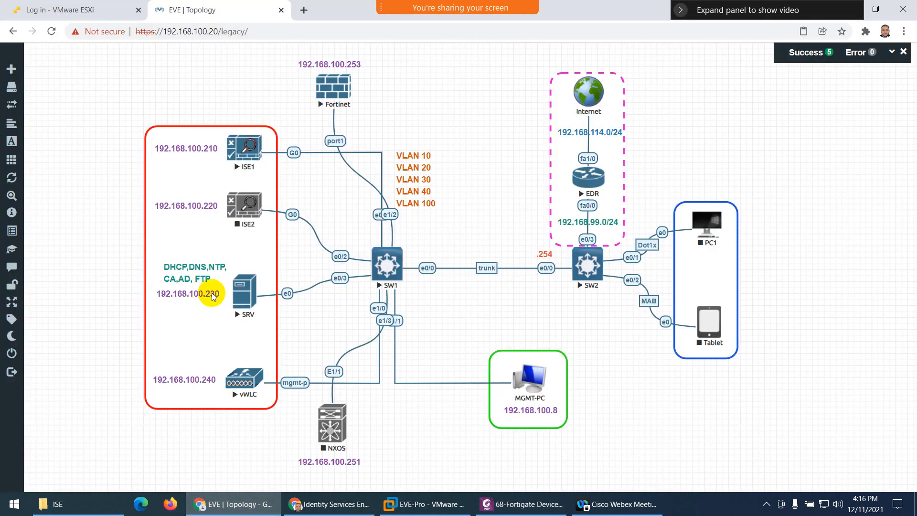
left_click(14, 505)
type("re")
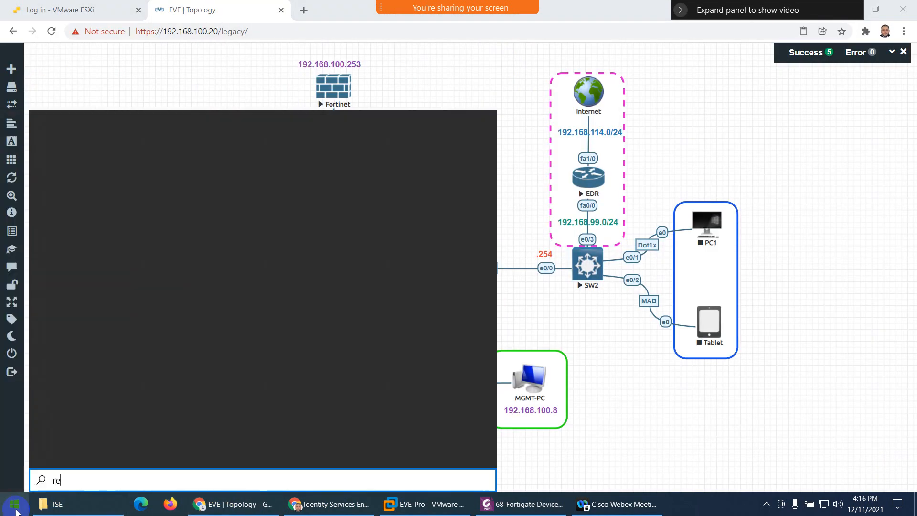
key("Return")
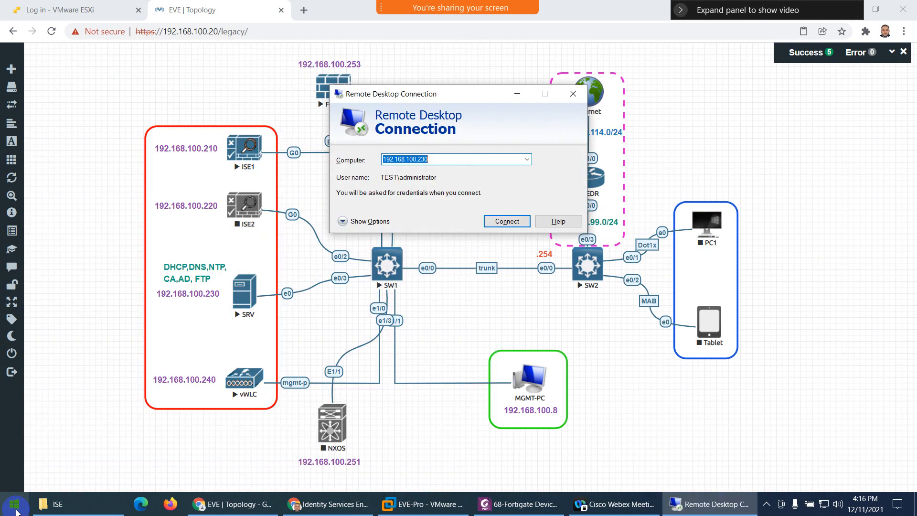
key("Return")
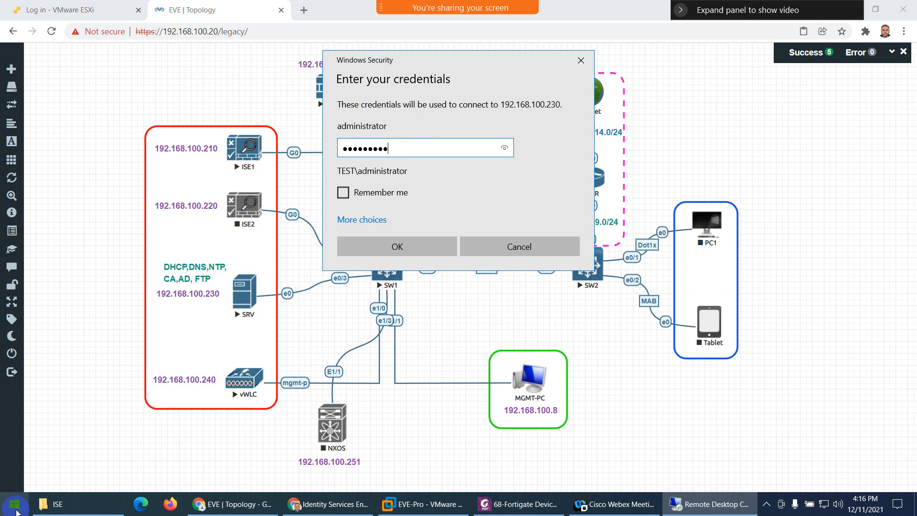
key("Return")
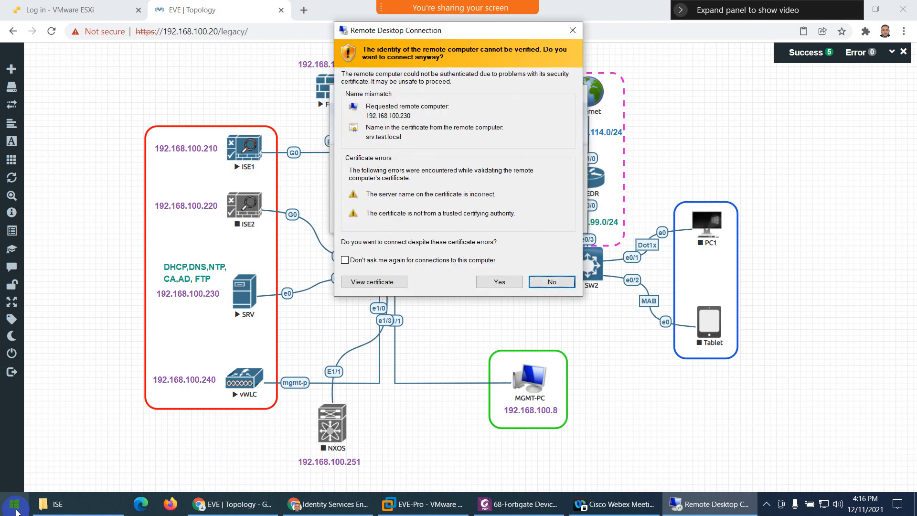
left_click(499, 281)
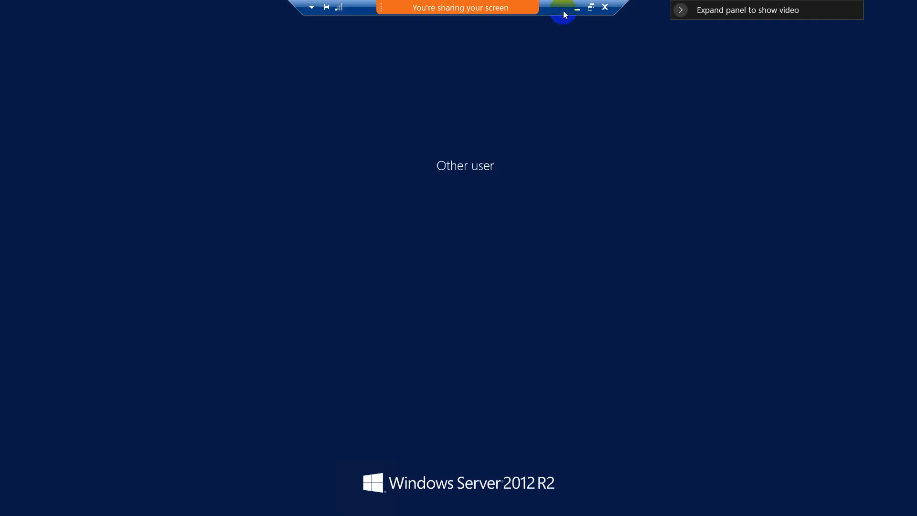
left_click_drag(564, 13, 607, 12)
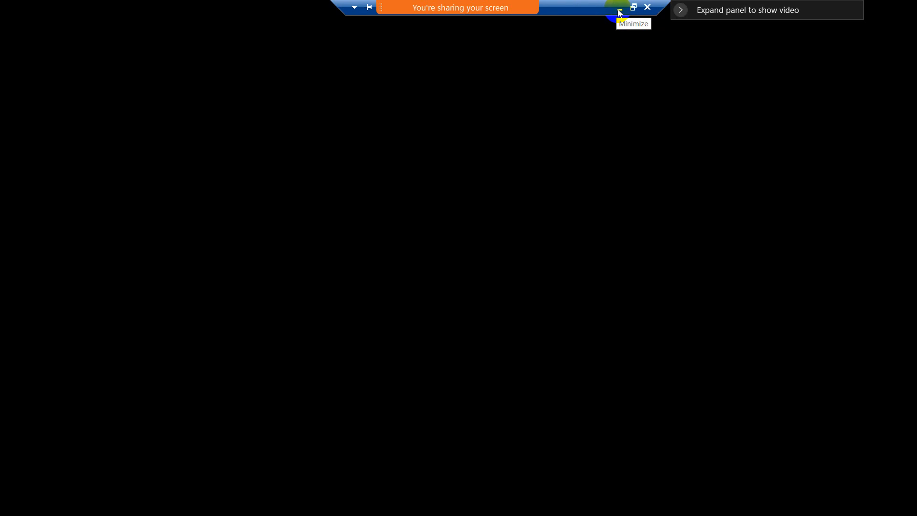
left_click(619, 10)
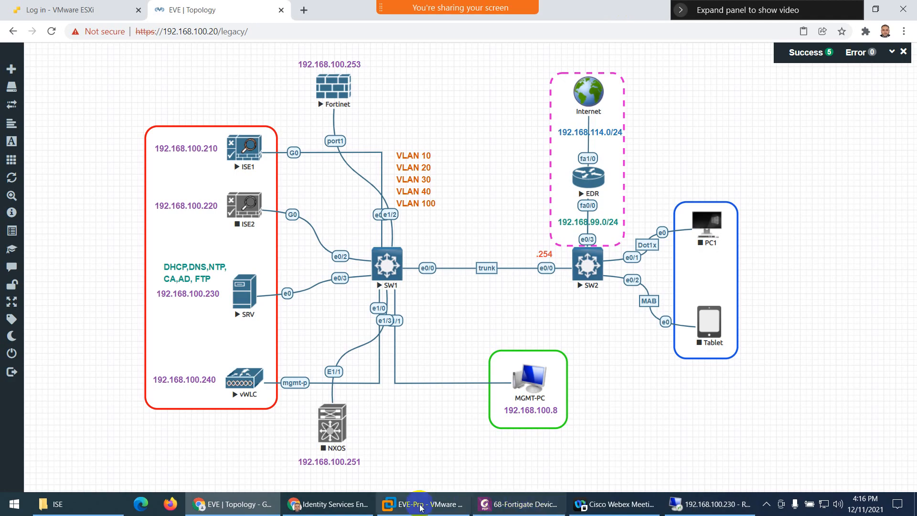
- Dismiss the license warning and open the ise1 node from Administration > System > Deployment
left_click(346, 507)
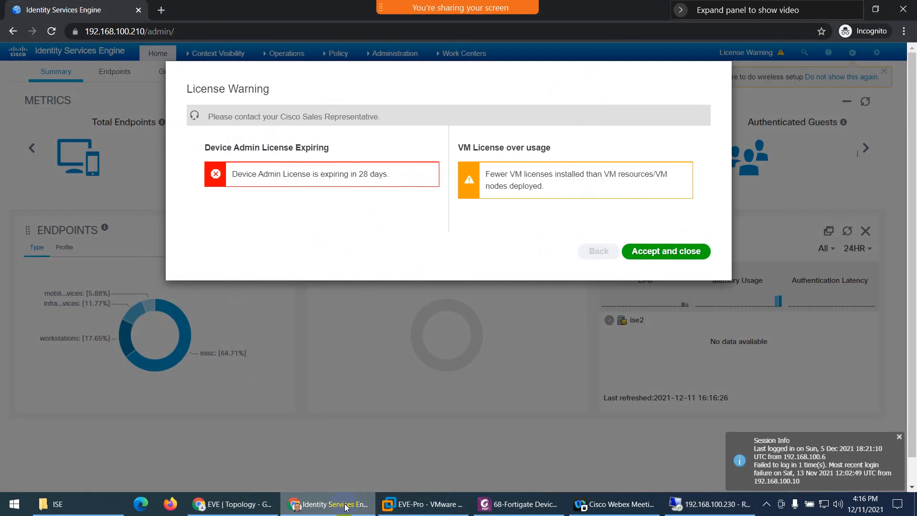
left_click(658, 250)
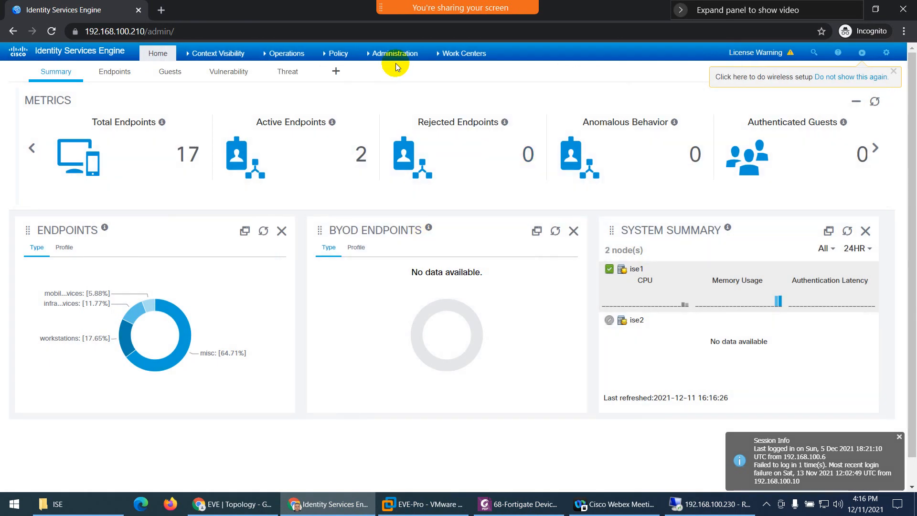
left_click(393, 54)
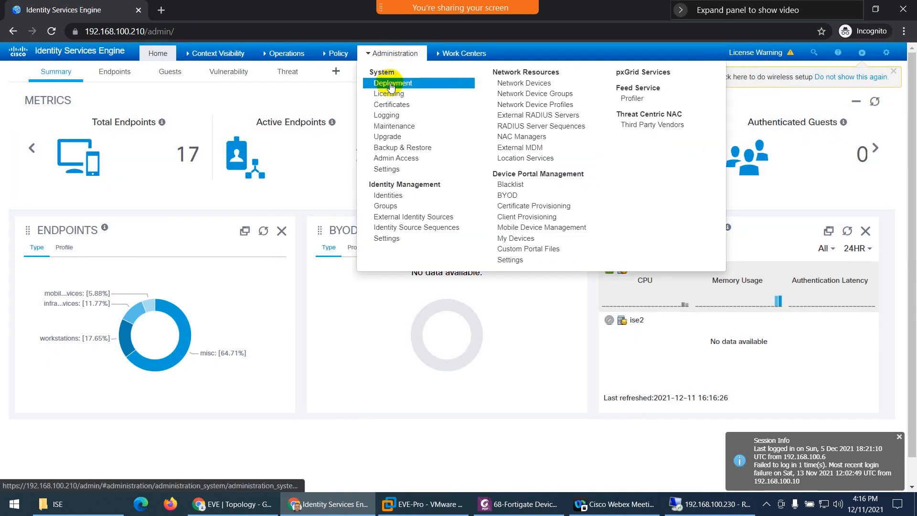
left_click(392, 84)
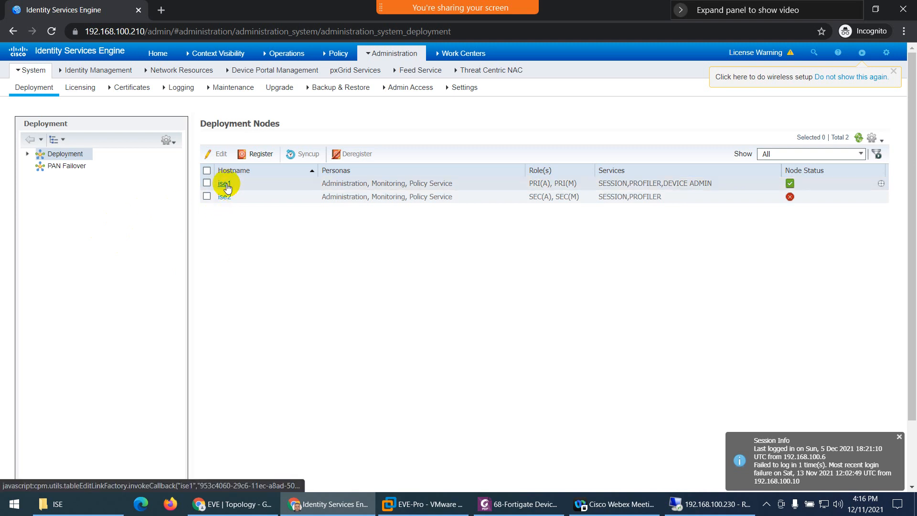
left_click(226, 183)
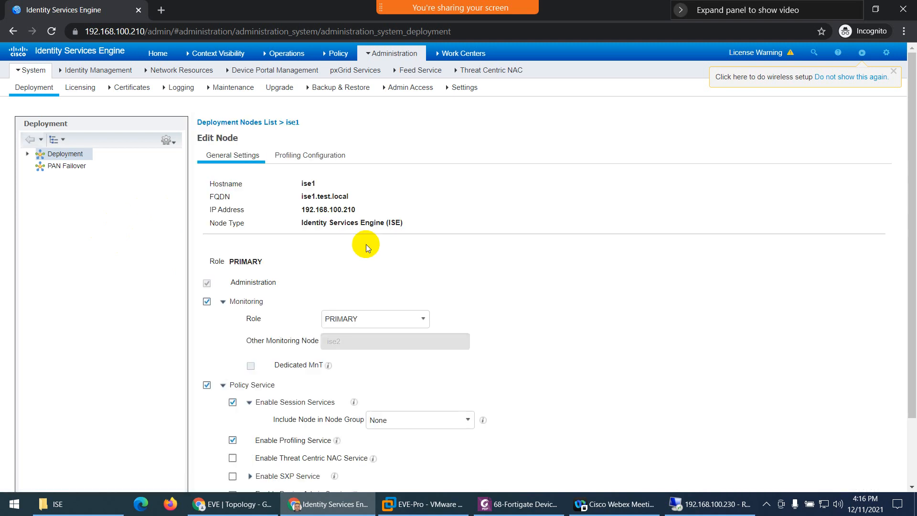
- Scroll the ise1 Edit Node page to confirm Enable Device Admin Service is checked
scroll(325, 286, "down", 2)
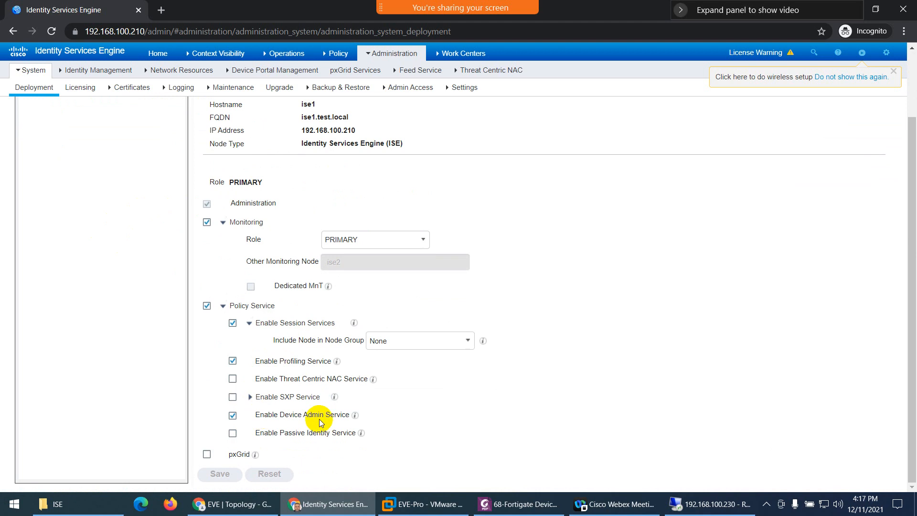
key("ctrl+1")
left_click(295, 426)
mouse_move(213, 420)
left_mouse_down()
mouse_move(280, 426)
mouse_move(417, 375)
left_mouse_up()
key("Escape")
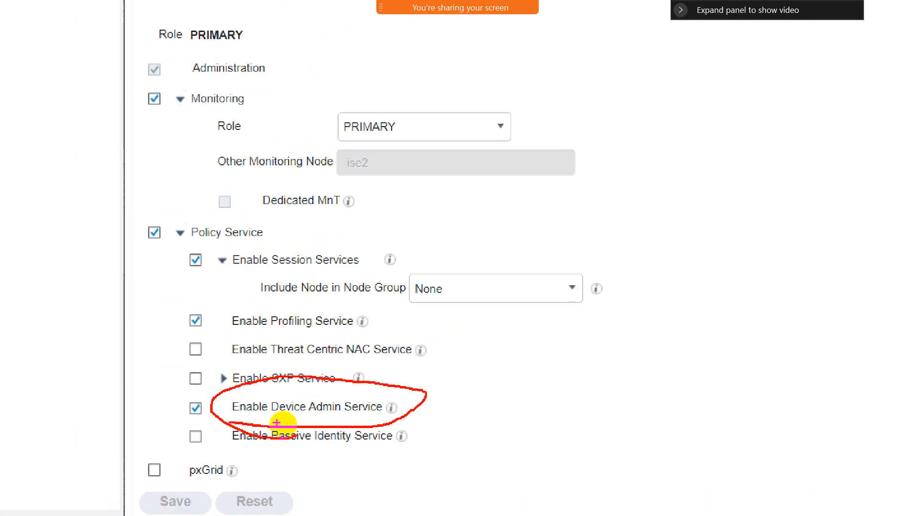
scroll(397, 263, "up", 2)
mouse_move(390, 54)
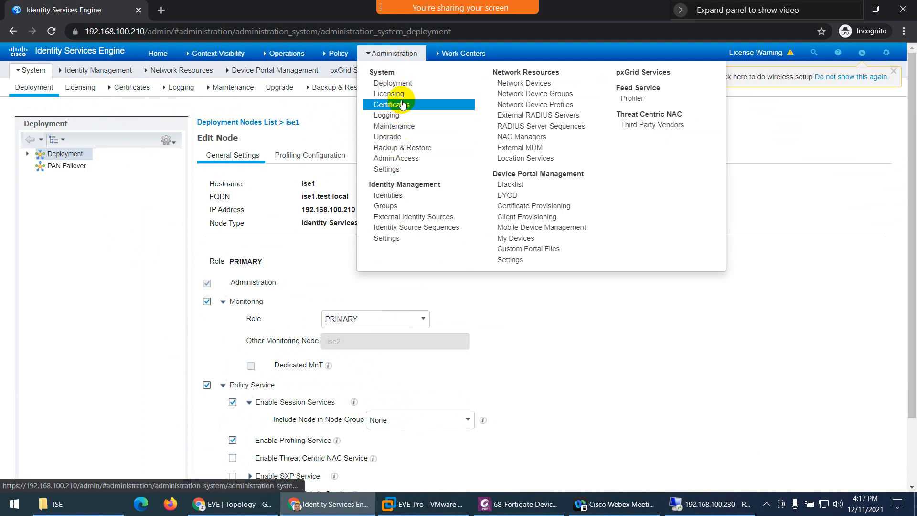
- Open Licensing and check the EVALUATION.lic Device Admin license, valid until 08-Jan-2022
left_click(401, 95)
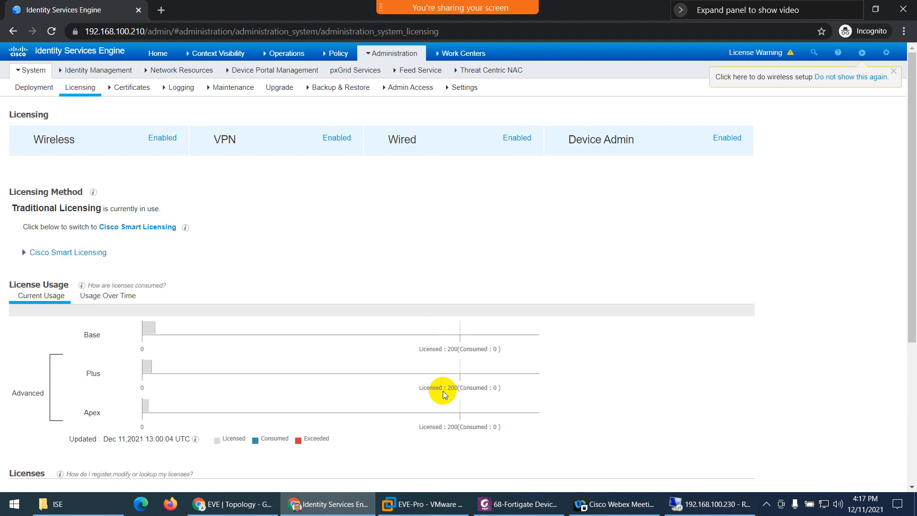
scroll(399, 323, "down", 5)
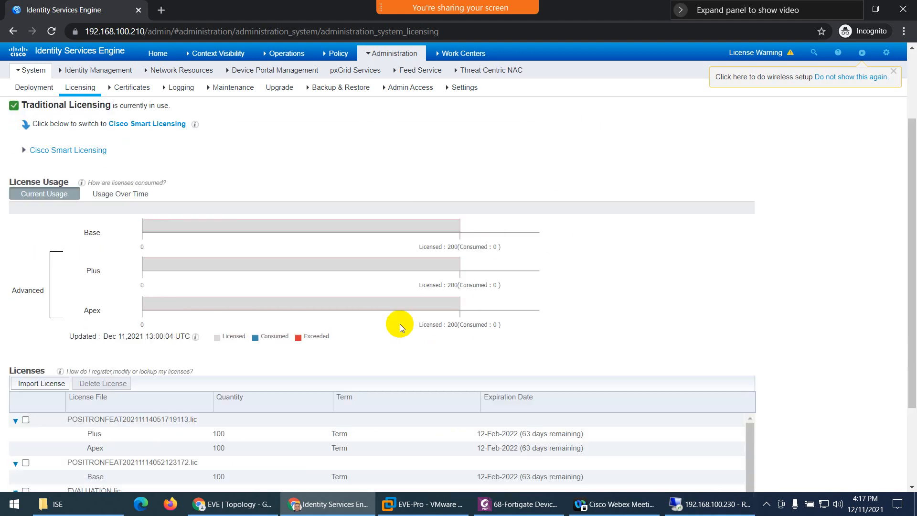
scroll(245, 364, "down", 3)
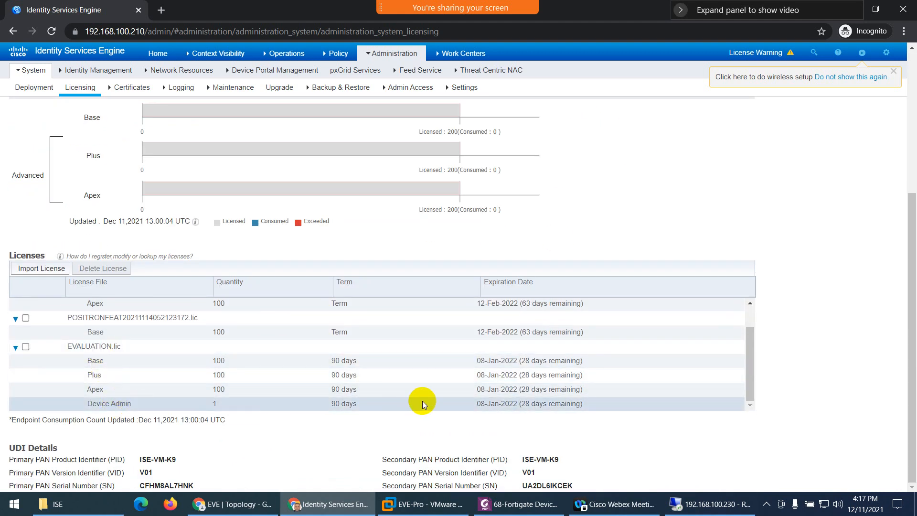
scroll(473, 404, "up", 1)
scroll(659, 191, "up", 5)
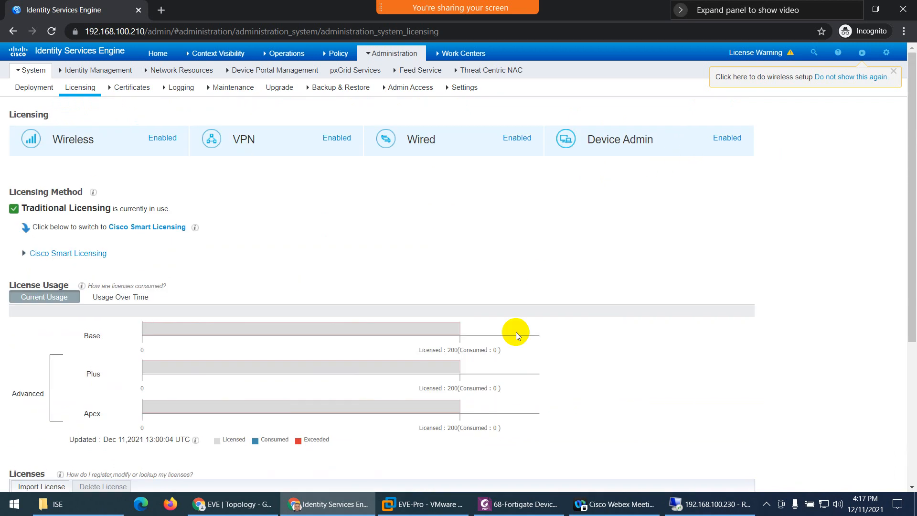
left_click(511, 503)
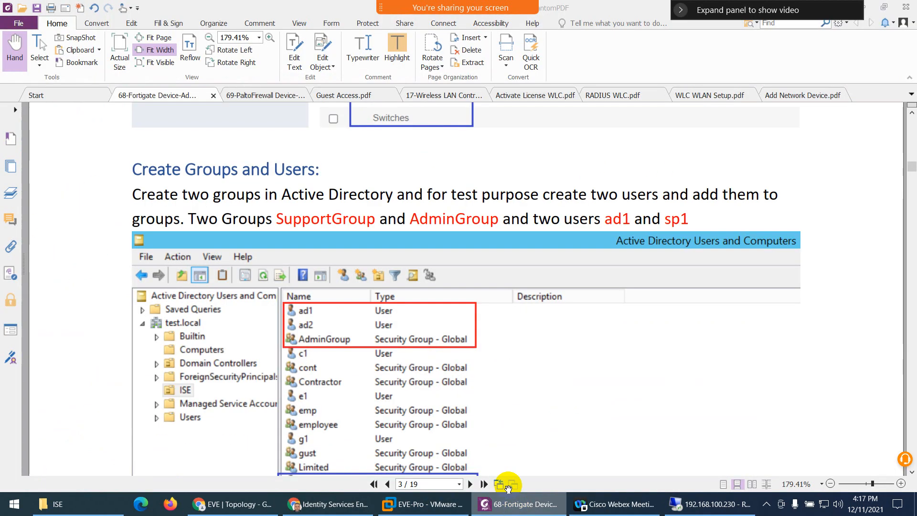
scroll(468, 341, "up", 5)
scroll(468, 341, "up", 5)
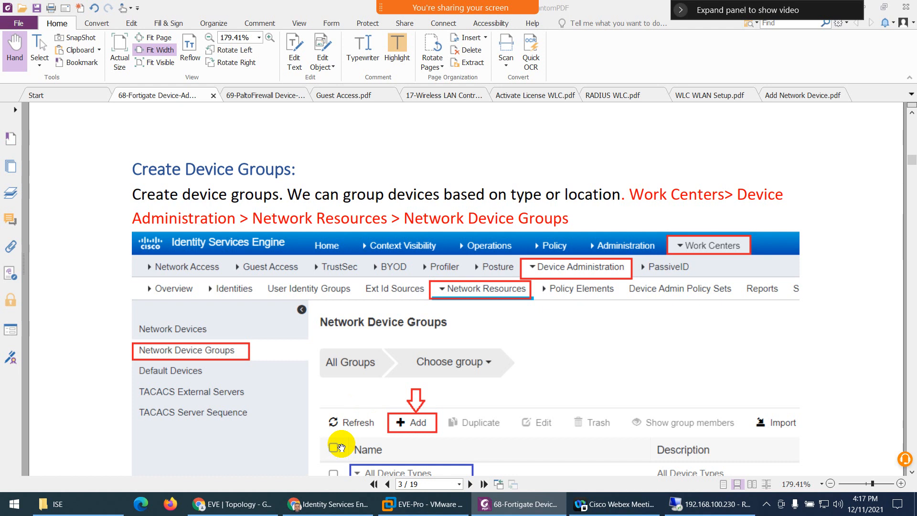
scroll(341, 447, "down", 3)
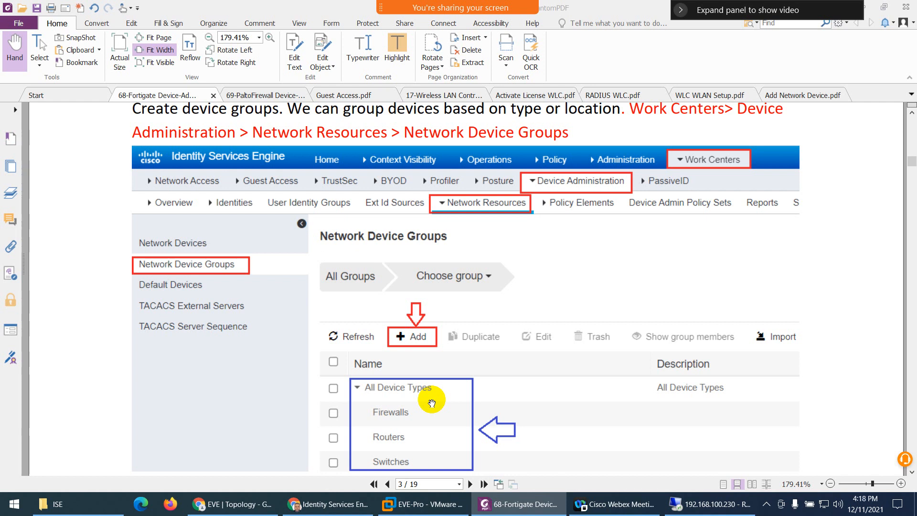
- Go to Network Device Groups under Device Administration network resources and expand All Device Types
left_click(313, 503)
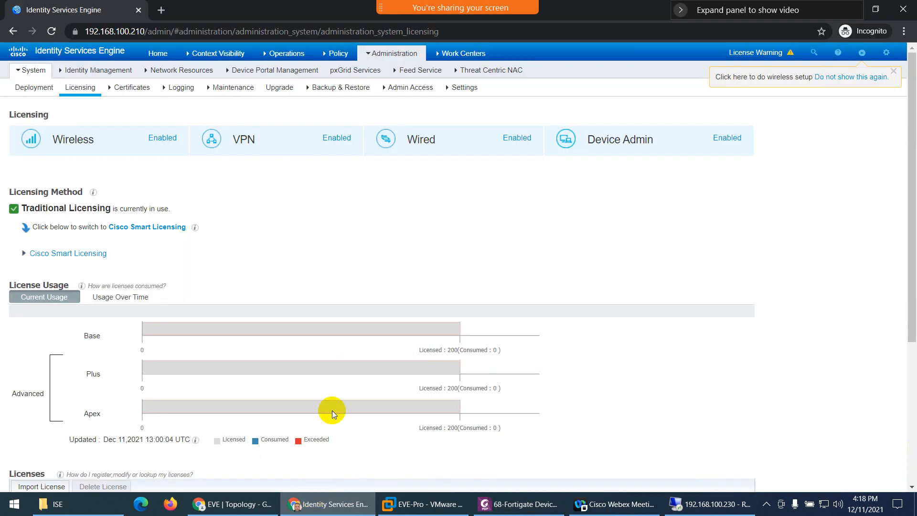
mouse_move(458, 55)
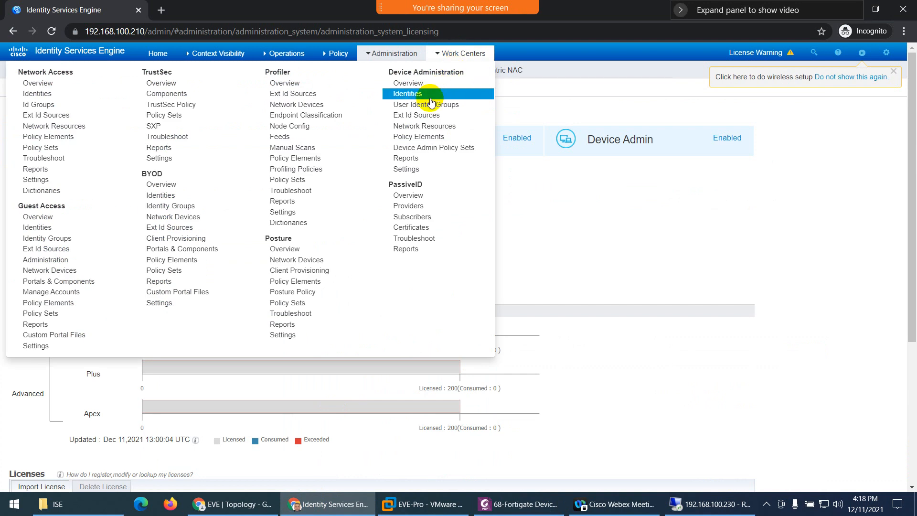
left_click(425, 126)
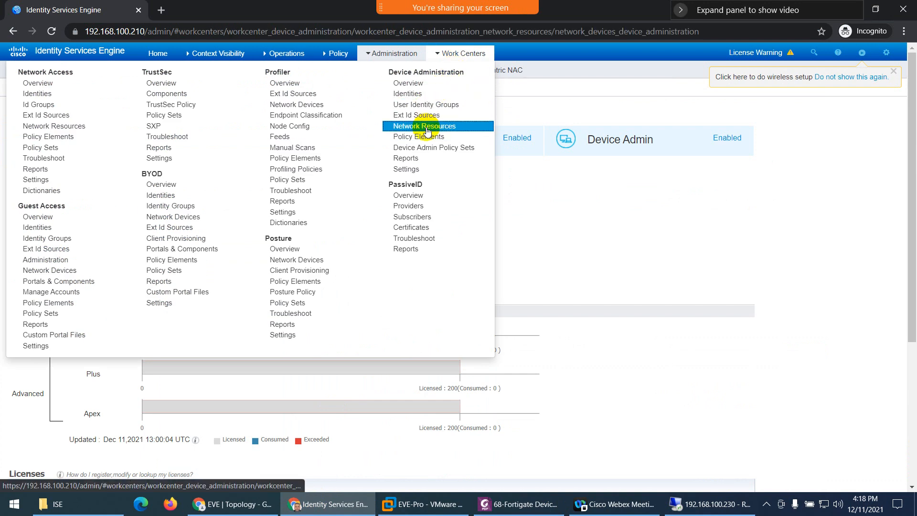
left_click(47, 136)
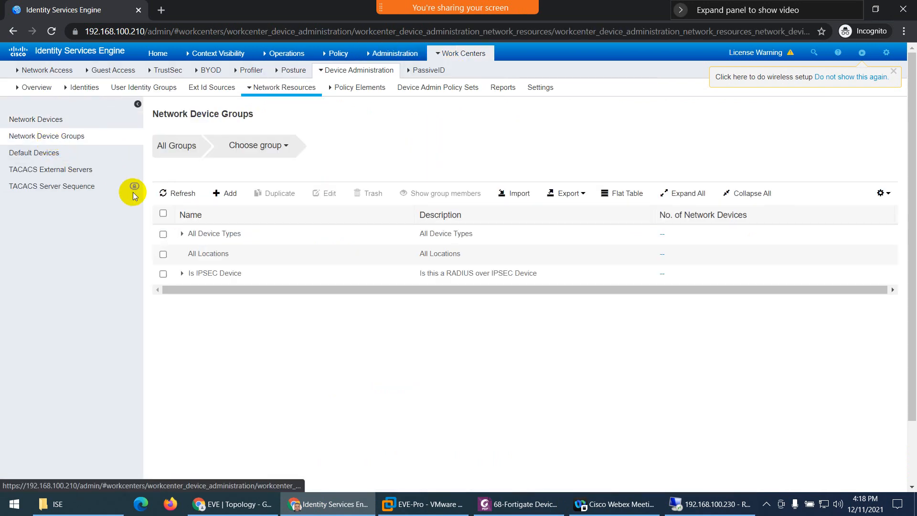
left_click(182, 233)
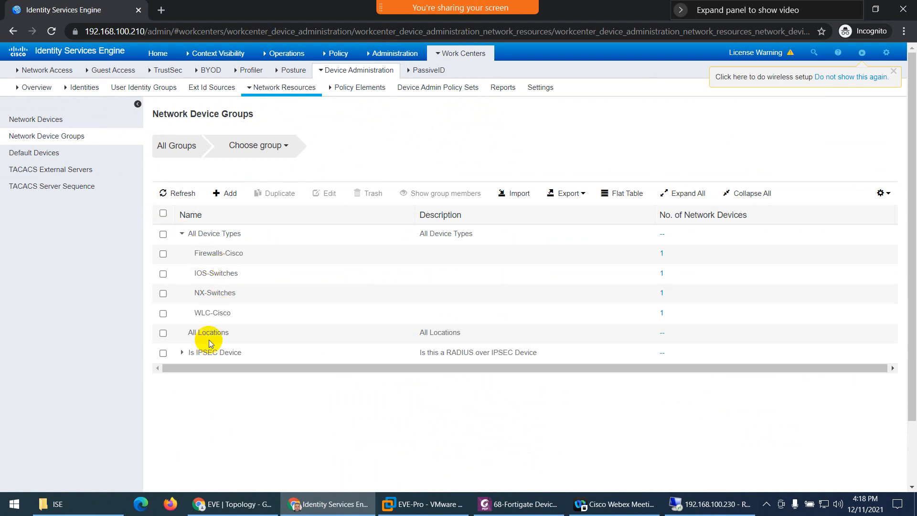
- Add the Fortinet_Devices group with parent All Device Types, save it, and confirm it appears
left_click(229, 194)
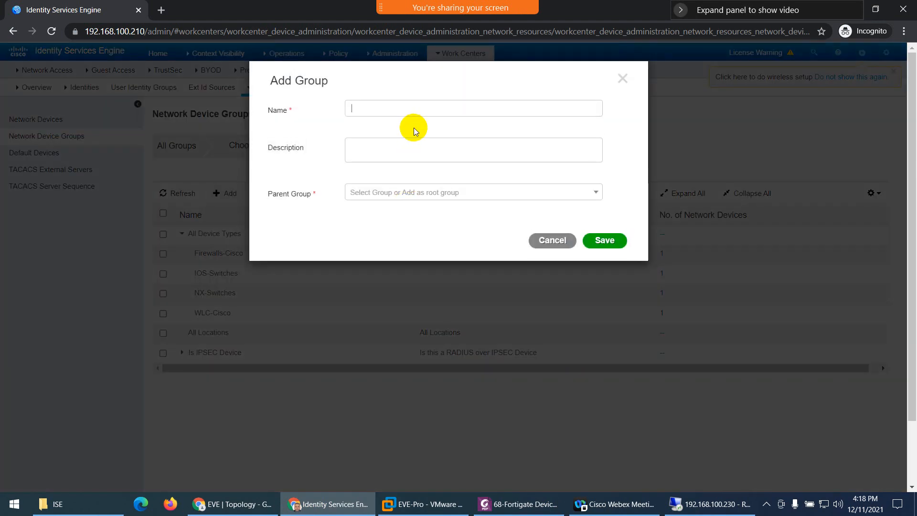
type("Fo")
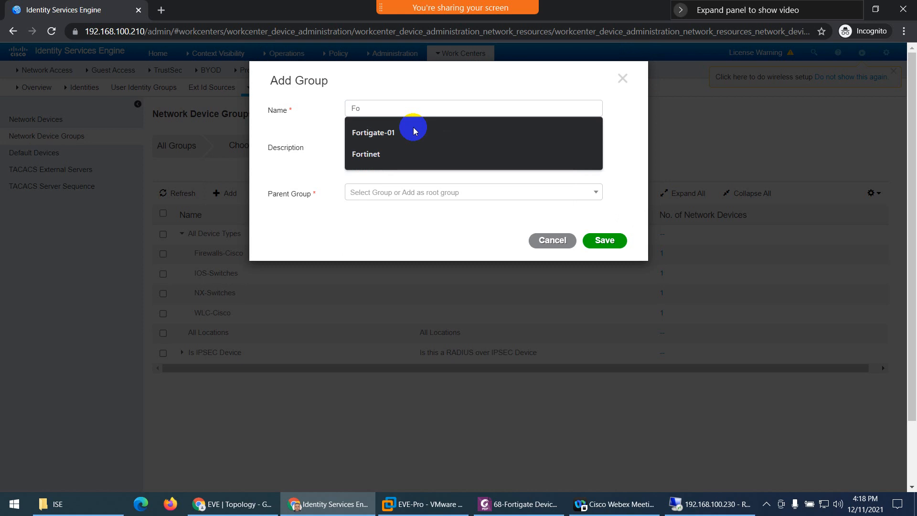
type("rtinet")
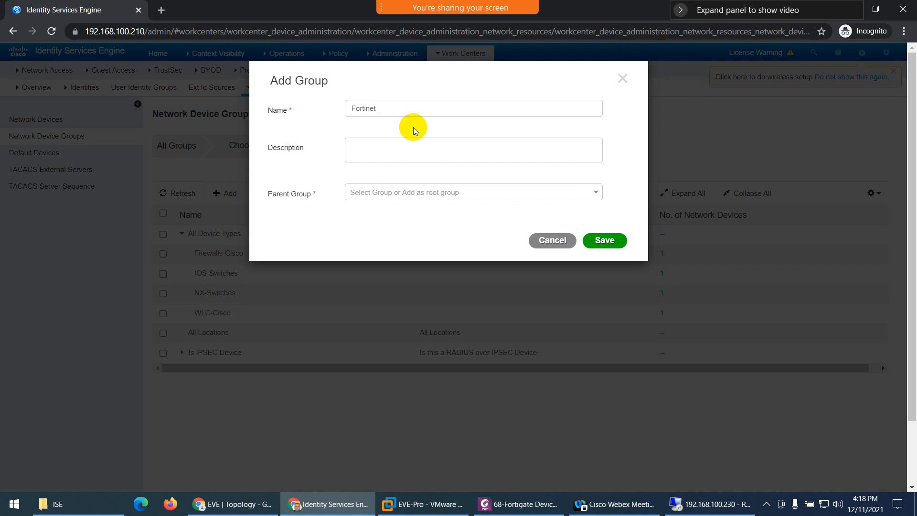
type("_Devices")
left_click(390, 193)
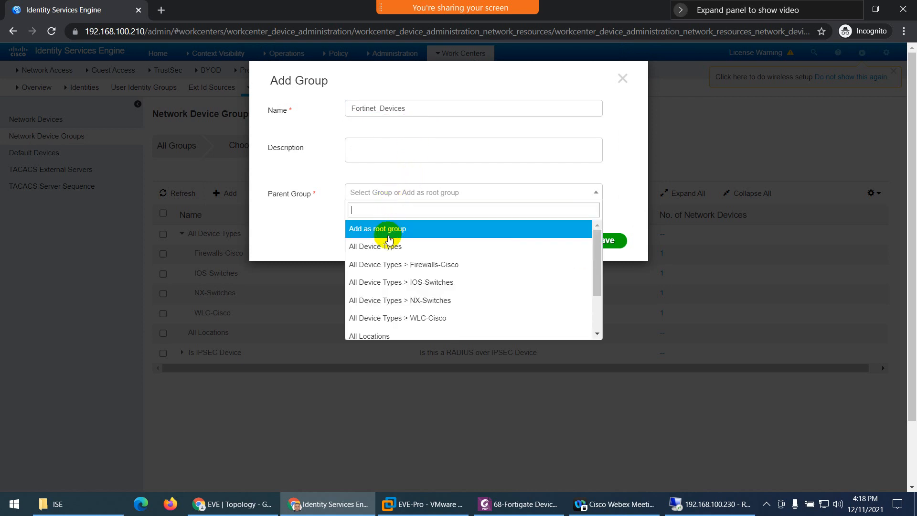
left_click(374, 247)
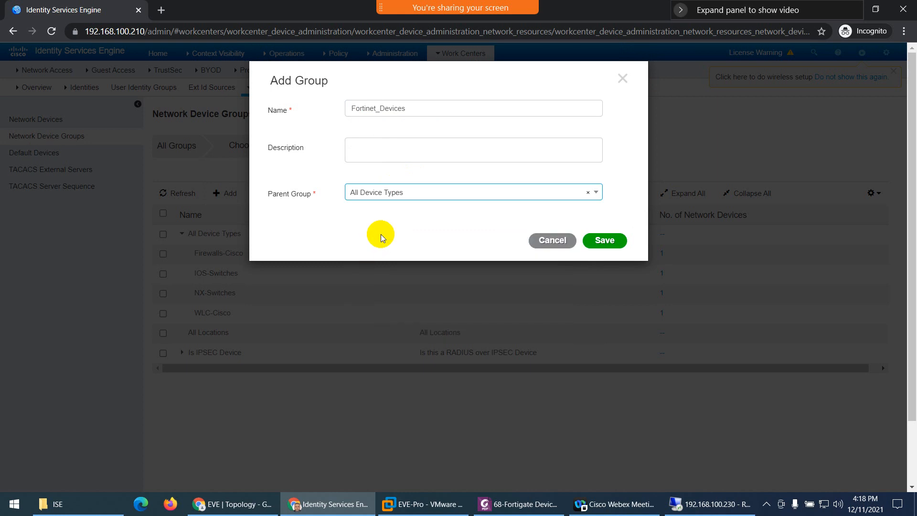
left_click(613, 240)
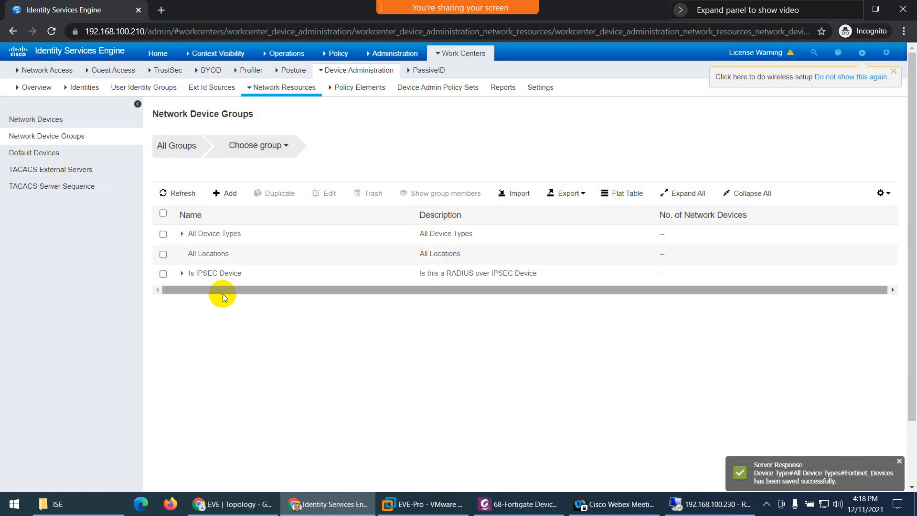
left_click(182, 234)
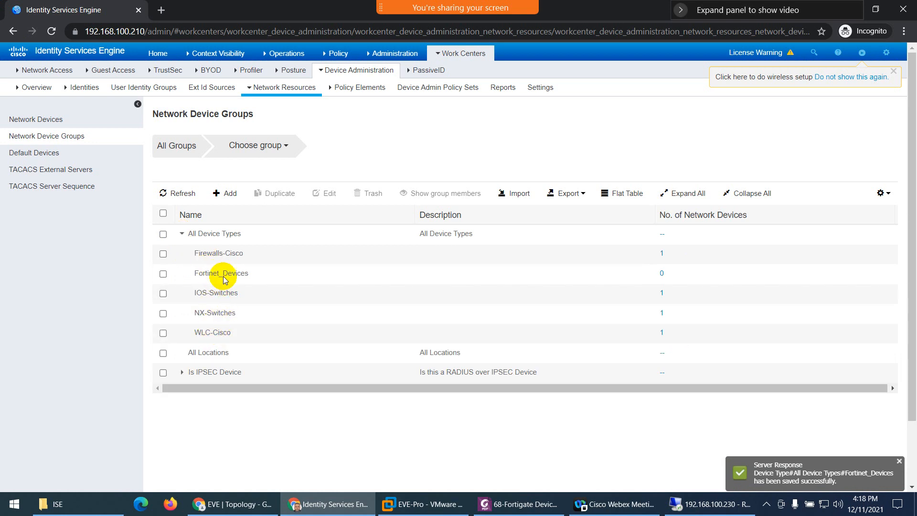
- Scroll the Fortigate guide to Create Groups and Users, then switch to the 192.168.100.230 server desktop
left_click(523, 504)
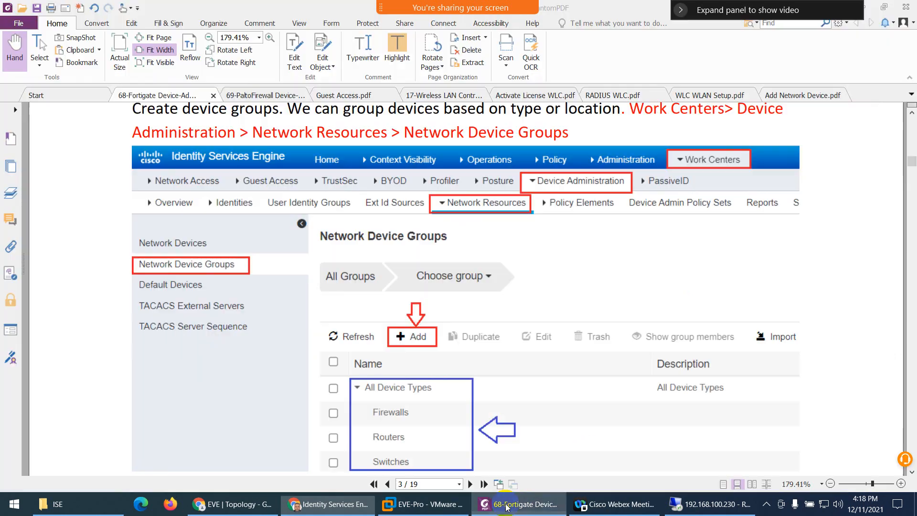
scroll(451, 300, "down", 5)
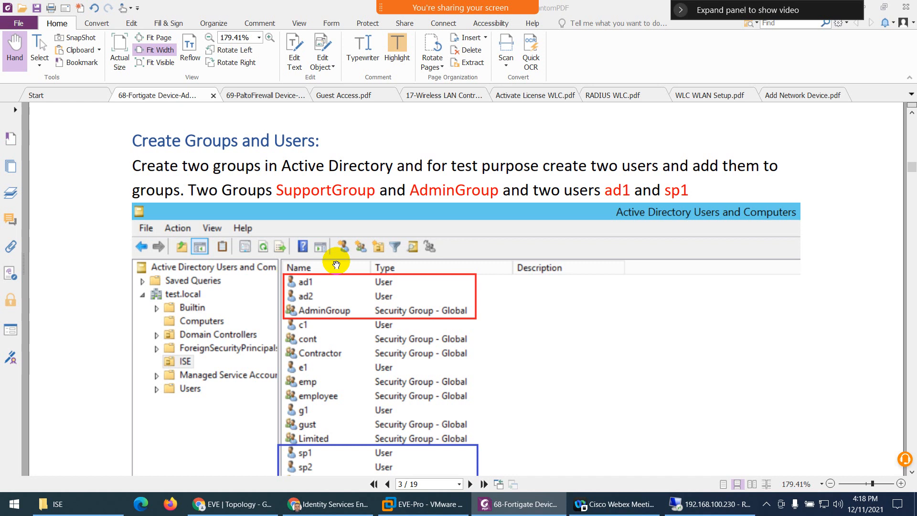
left_click(708, 504)
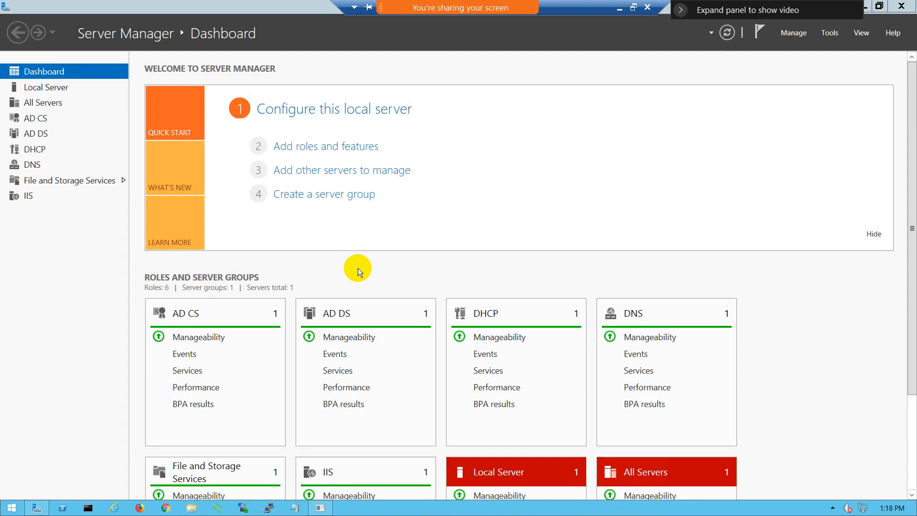
- Open Active Directory Users and Computers and confirm AdminGroup in the ISE OU lists ad1, ad2, ad3
left_click(831, 33)
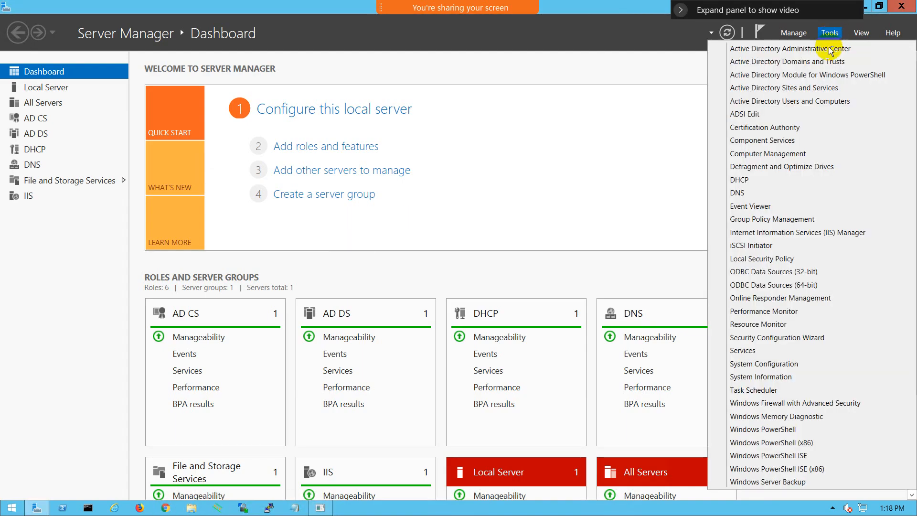
left_click(787, 102)
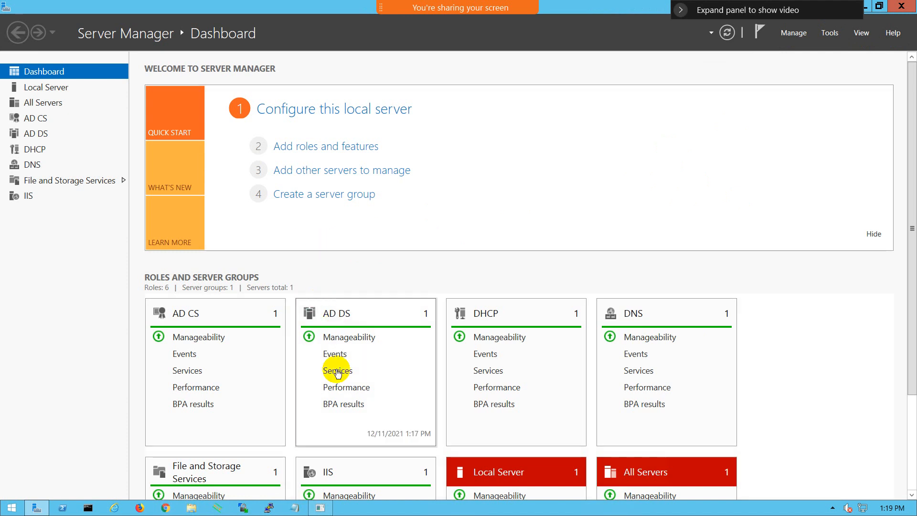
left_click(320, 508)
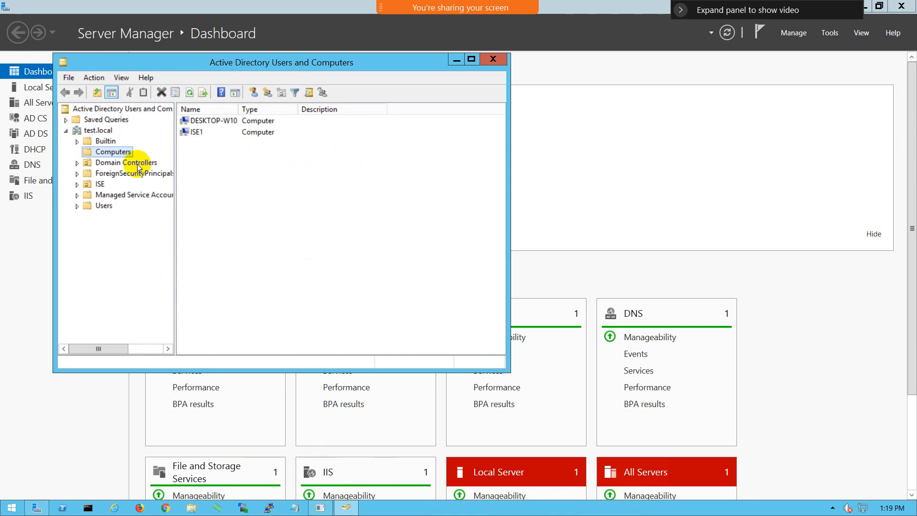
left_click(100, 184)
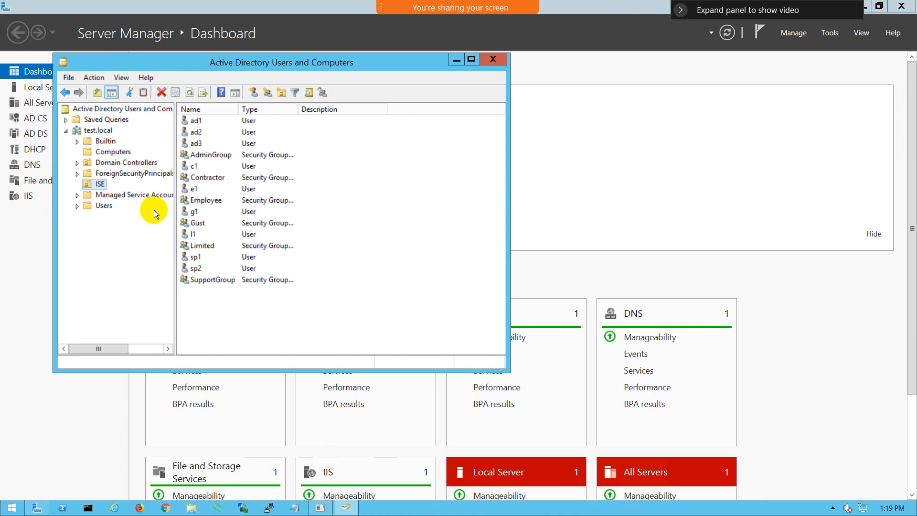
double_click(202, 155)
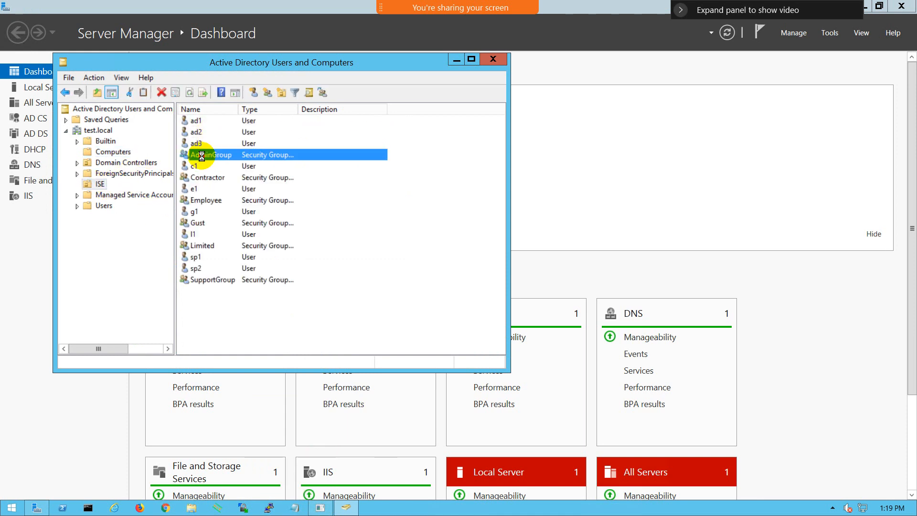
left_click(218, 103)
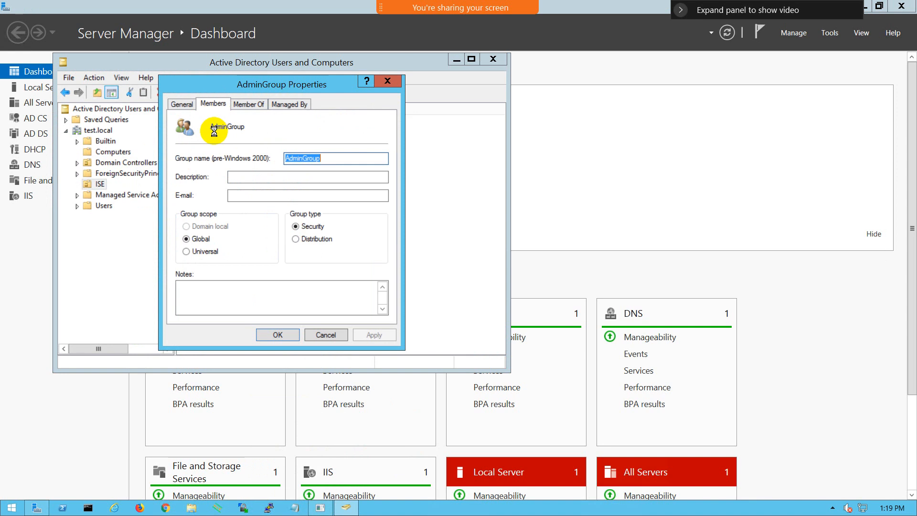
left_click(204, 144)
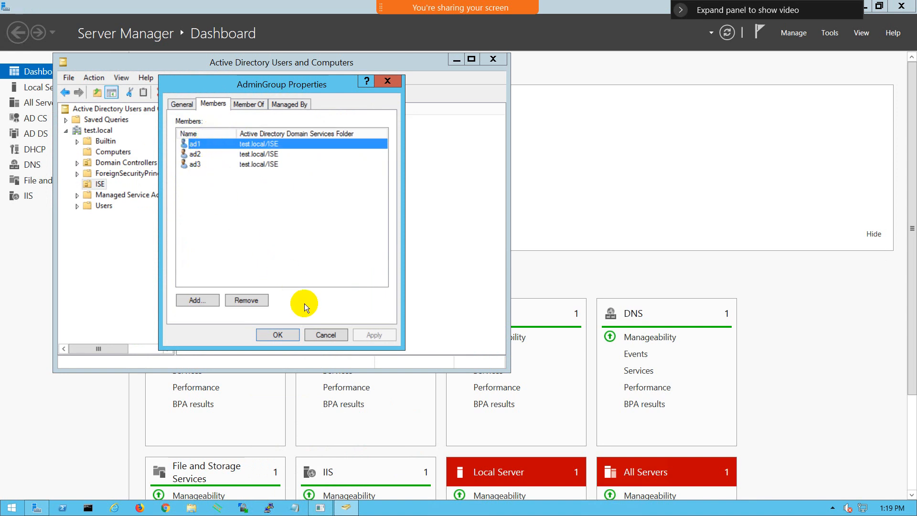
left_click(316, 334)
- Confirm SupportGroup holds sp1 and sp2, then minimize the session and scroll the guide to External Identity Sources
double_click(214, 282)
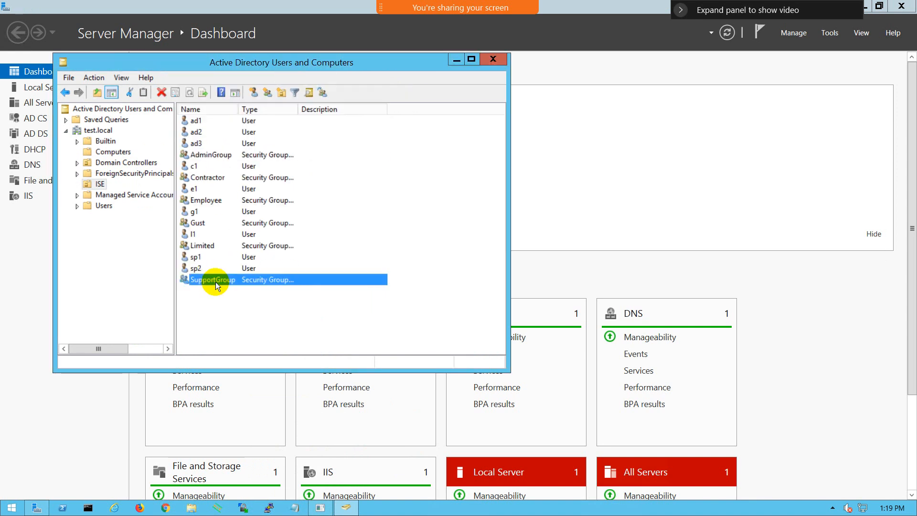
left_click(215, 104)
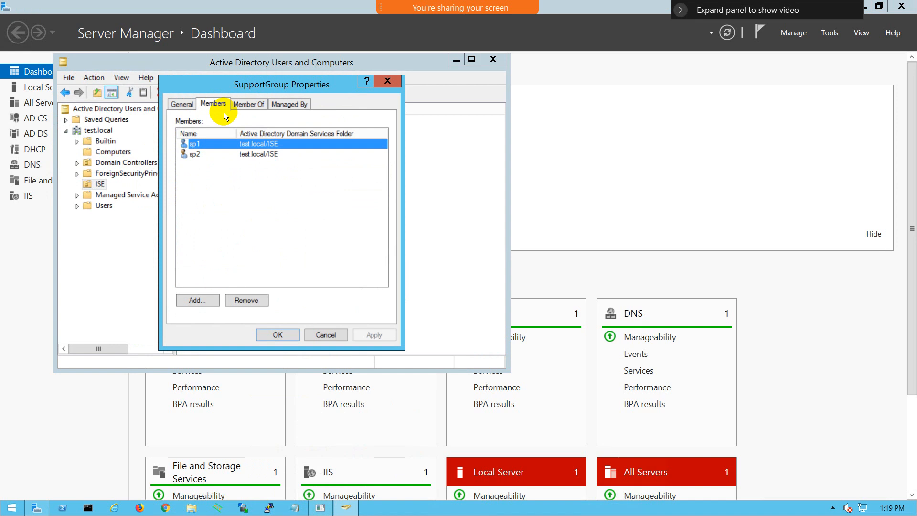
left_click(320, 334)
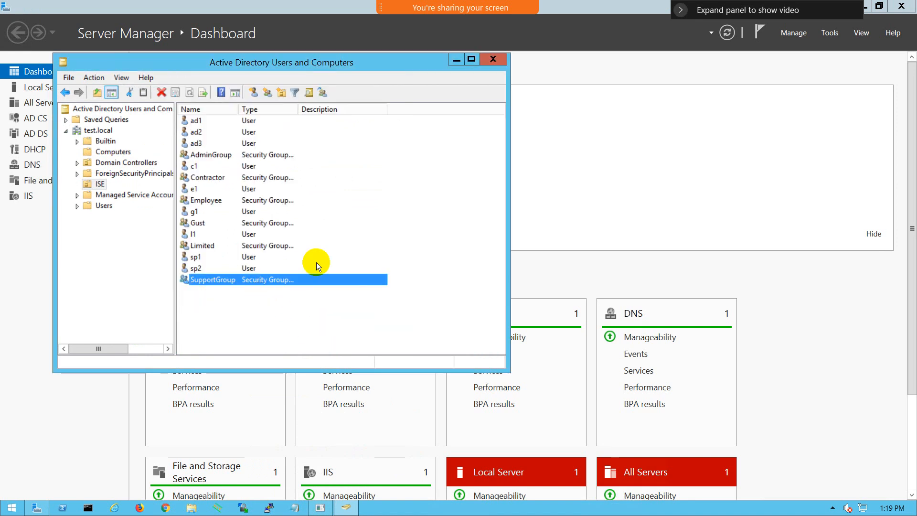
mouse_move(586, 4)
left_click(619, 8)
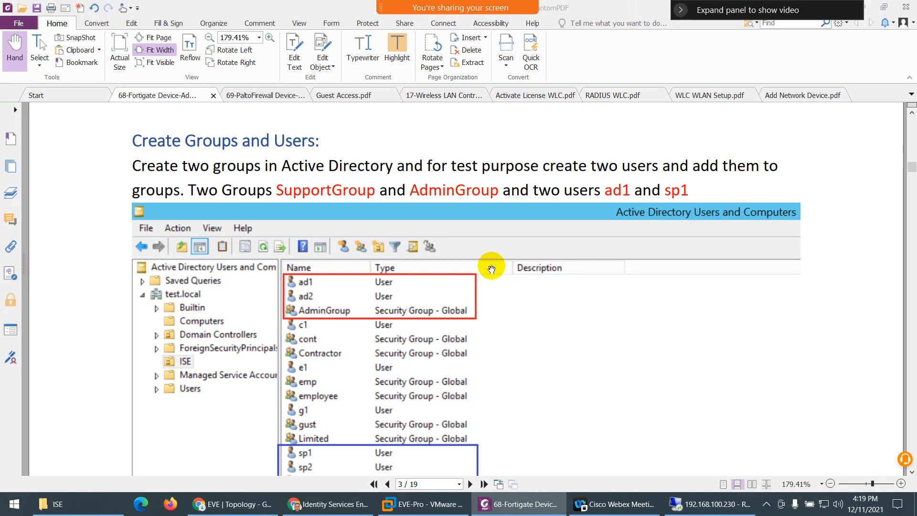
scroll(405, 315, "down", 5)
scroll(396, 310, "down", 1)
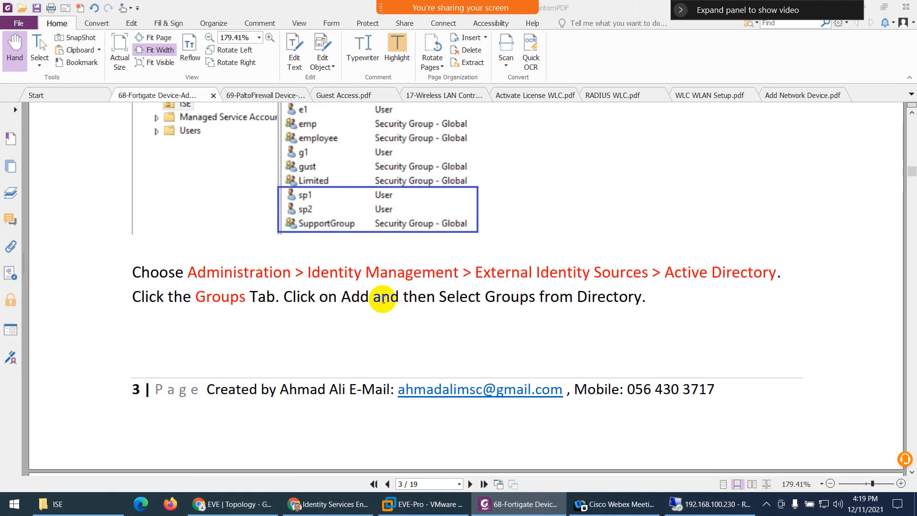
- Open Test-AD under External Identity Sources, see ise1 operational and ise2 not joined, and reload
left_click(311, 507)
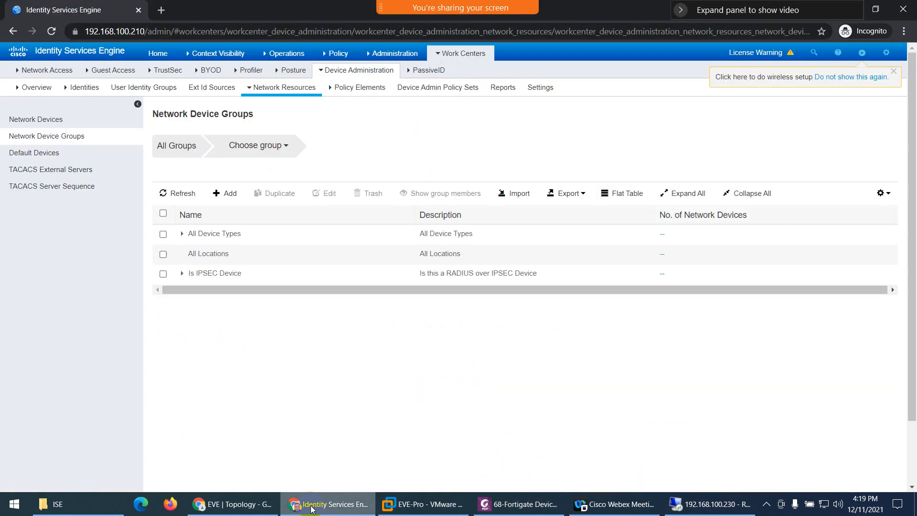
mouse_move(376, 59)
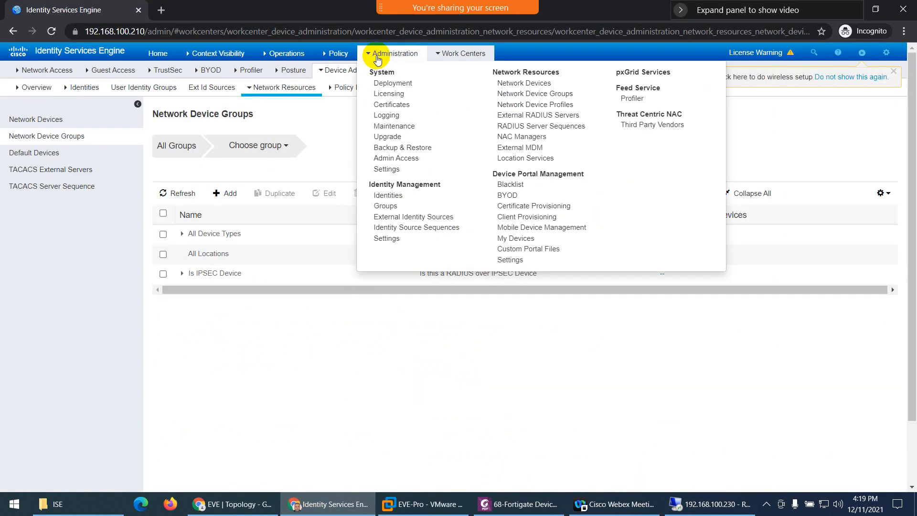
left_click(387, 218)
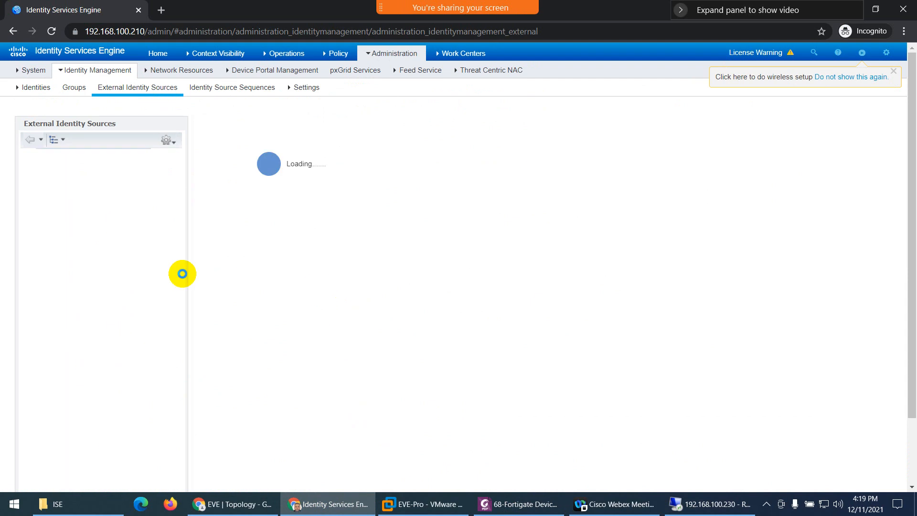
left_click(63, 178)
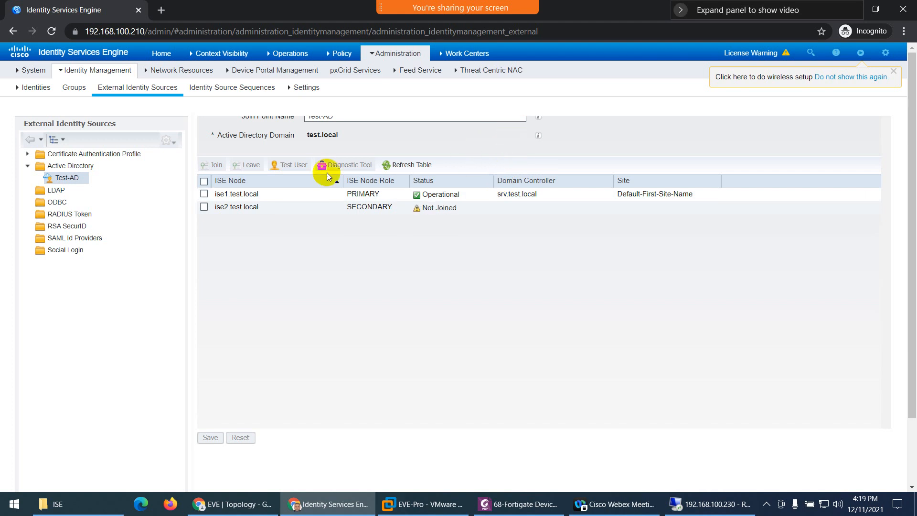
left_click(34, 68)
left_click(51, 31)
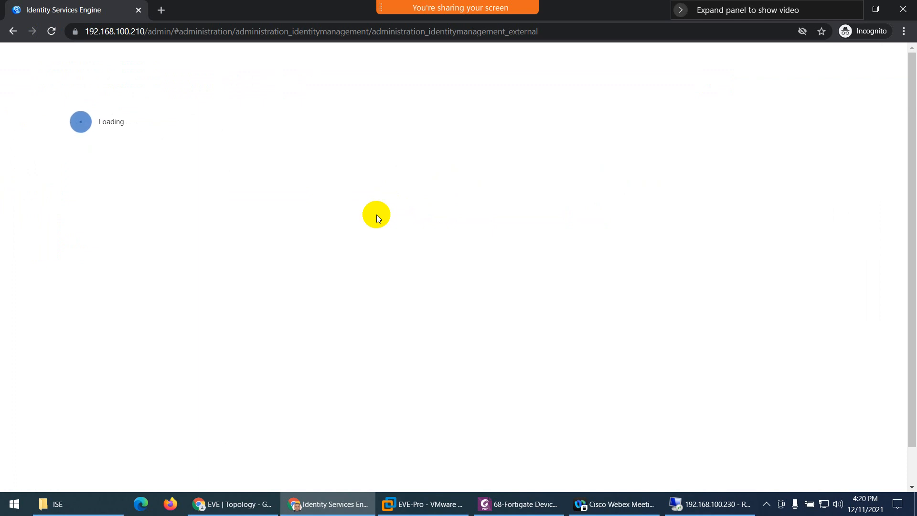
- Scroll the Fortigate guide PDF to page 4's Fortigate Firewall RADIUS Dictionary section, then return to ISE
left_click(504, 499)
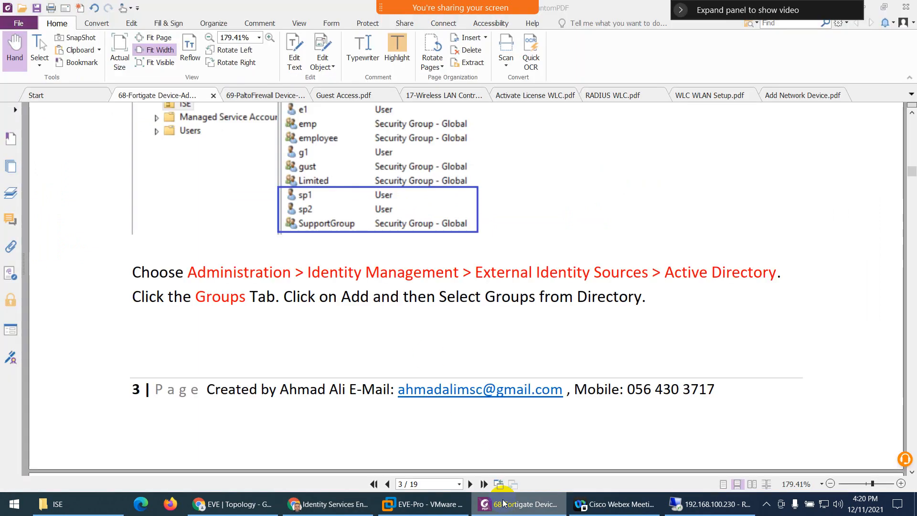
scroll(388, 319, "down", 2)
scroll(352, 288, "down", 5)
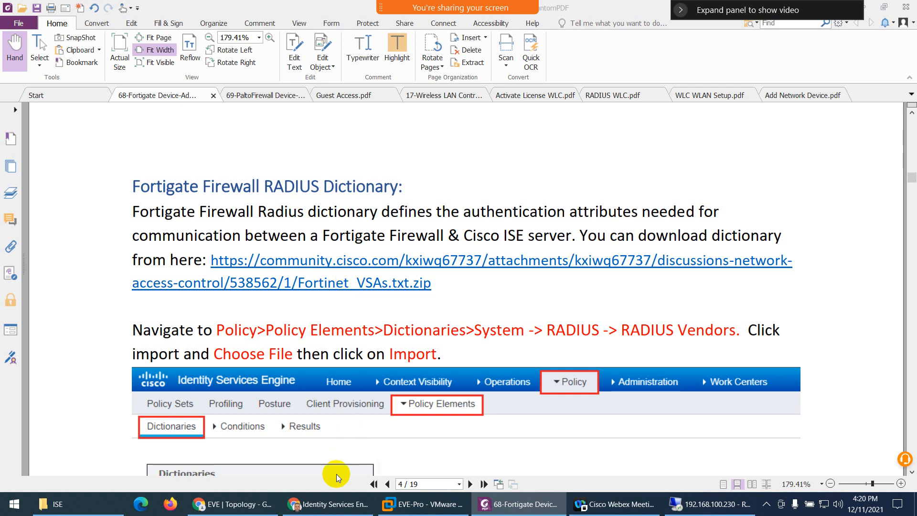
left_click(330, 504)
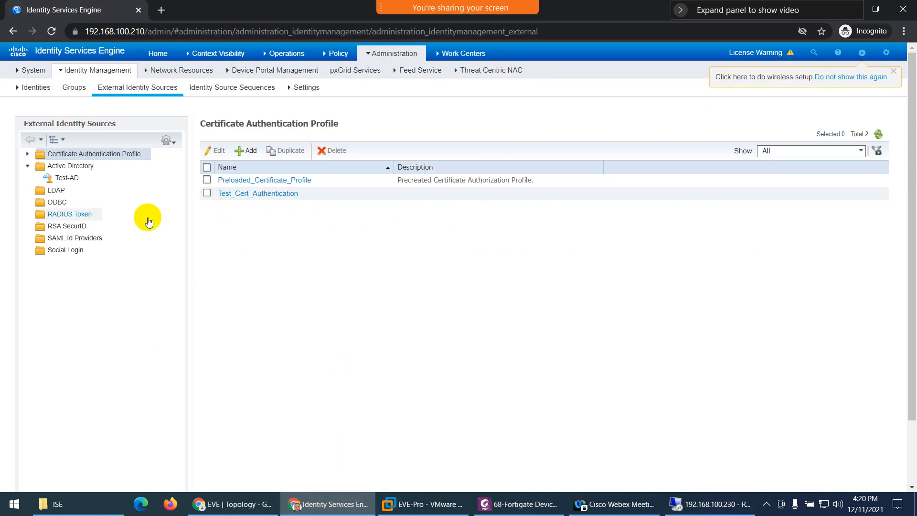
- Open the Test-AD join point, reload the ISE page and glance at the setup PDF
left_click(66, 178)
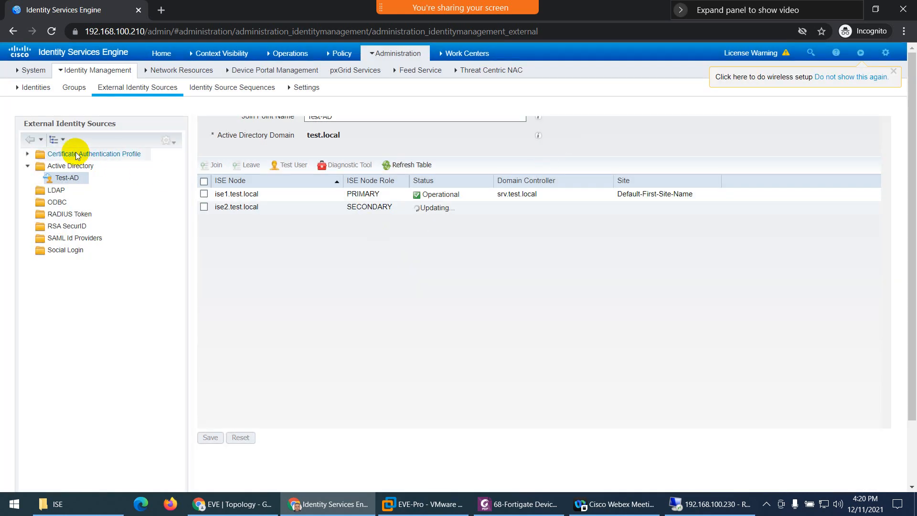
left_click(51, 31)
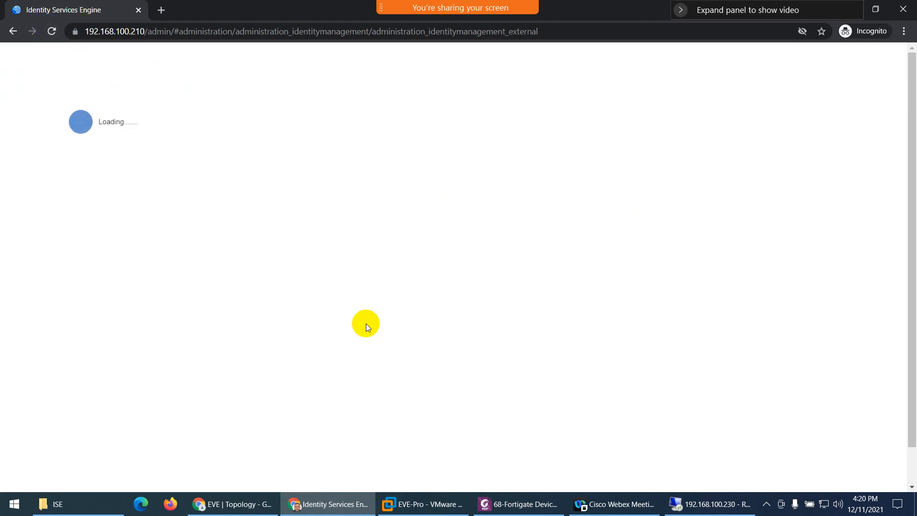
left_click(524, 501)
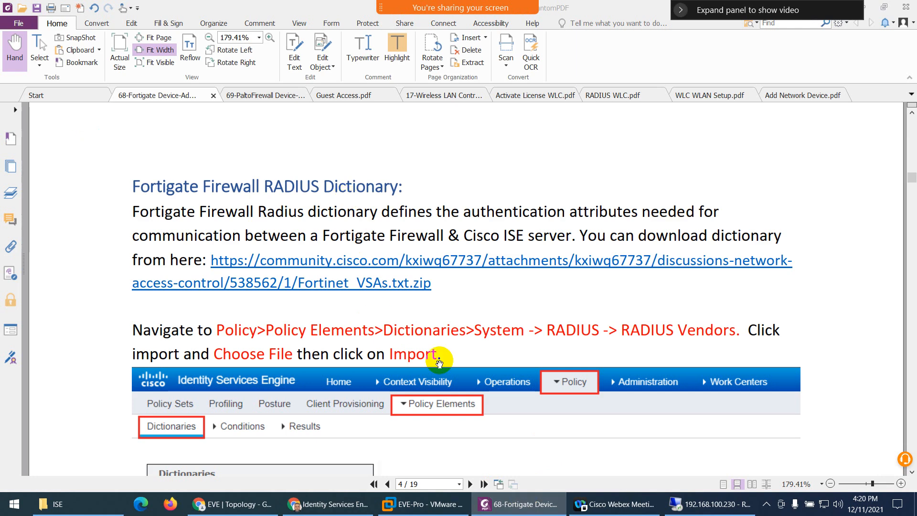
left_click(523, 509)
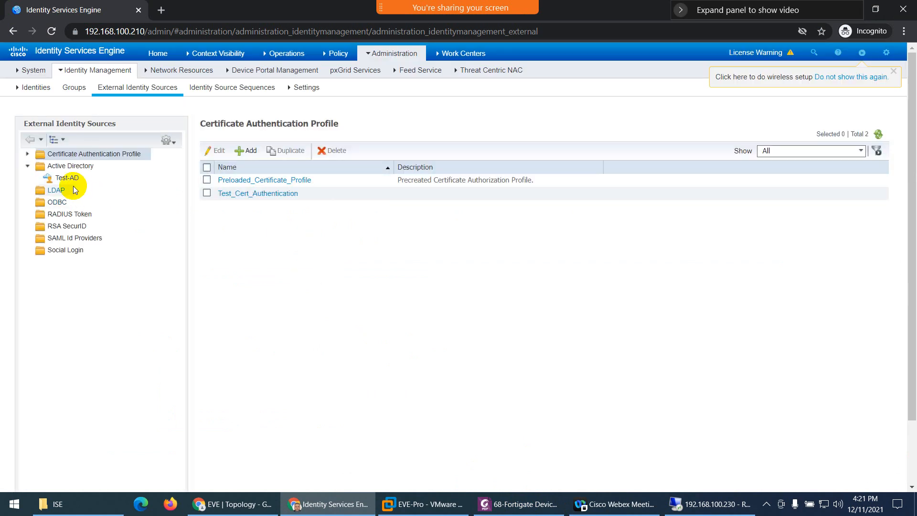
- Show Test-AD's Groups tab, listing test.local/ISE/AdminGroup and SupportGroup with their SIDs
left_click(66, 178)
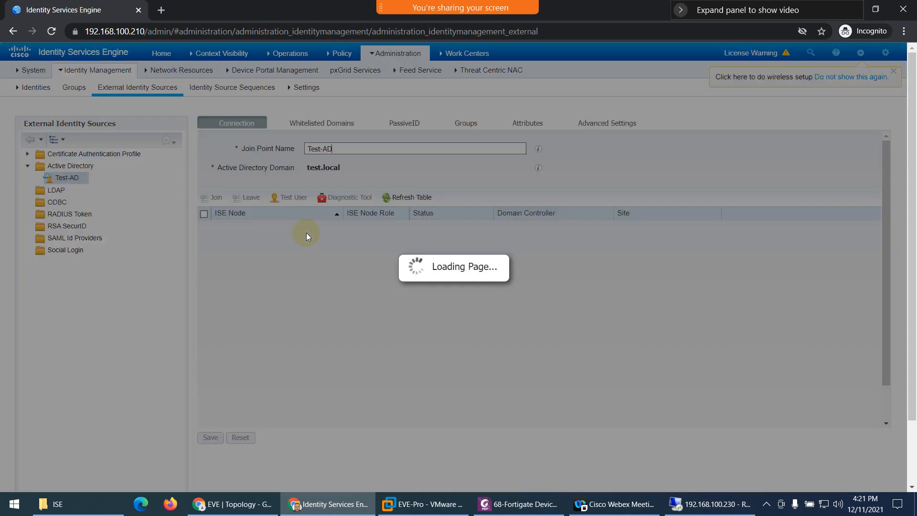
left_click(465, 125)
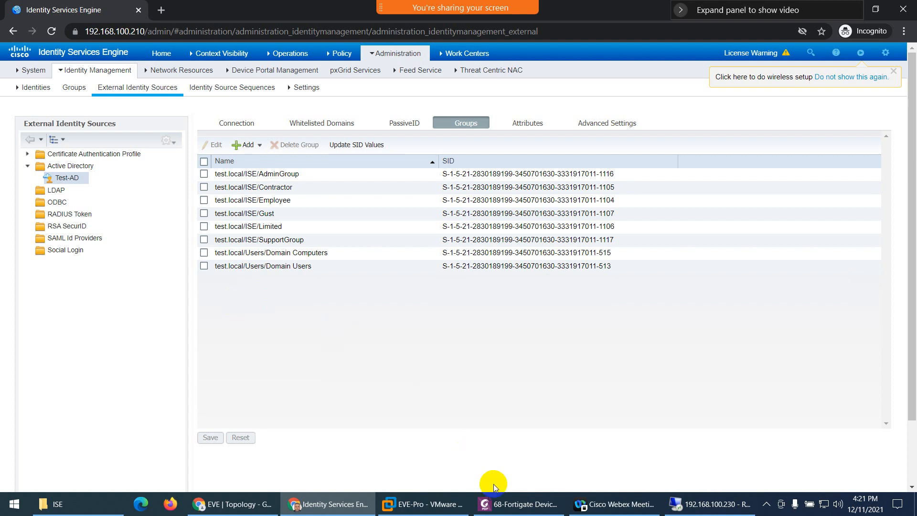
left_click(493, 503)
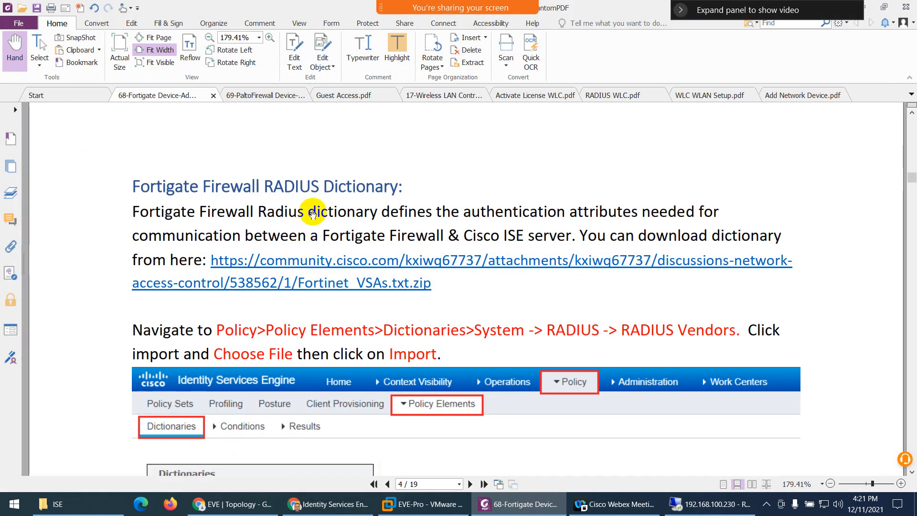
left_click(518, 507)
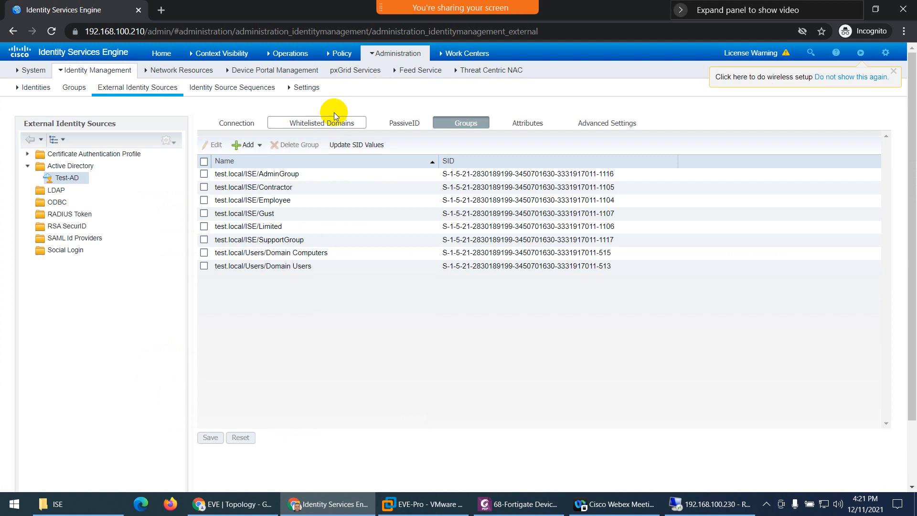
- Start a new network device, check the Cisco device profile list, then switch back to the setup PDF
mouse_move(395, 57)
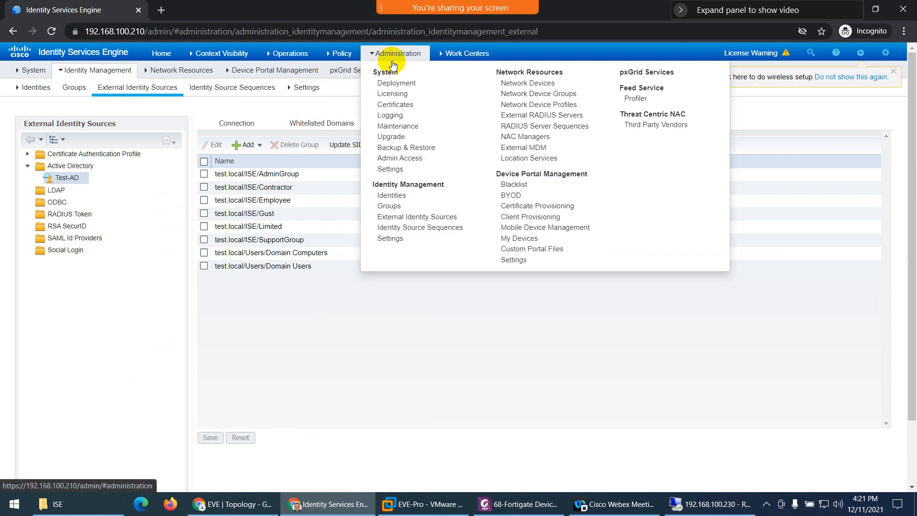
left_click(504, 84)
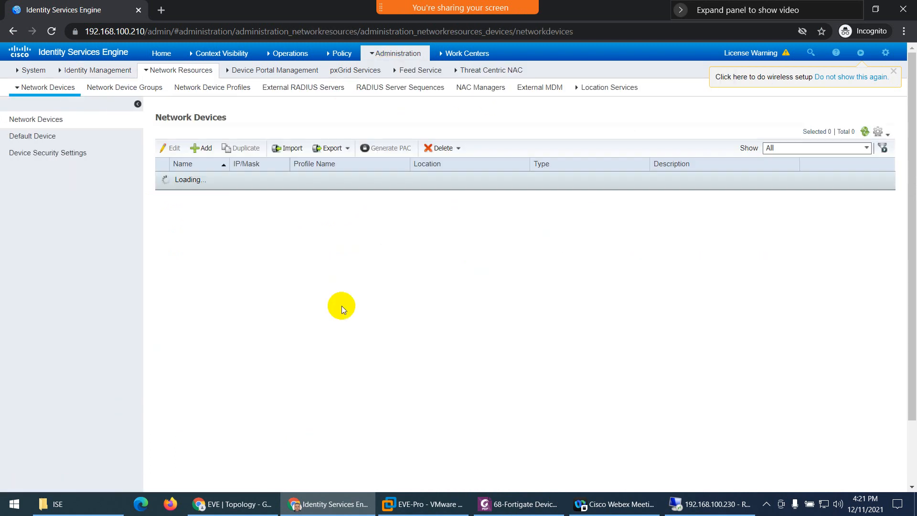
left_click(199, 151)
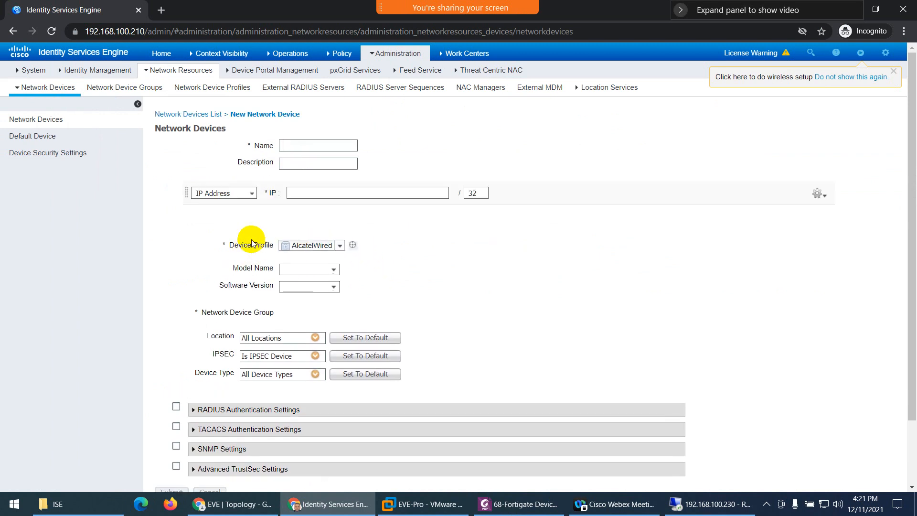
left_click(319, 246)
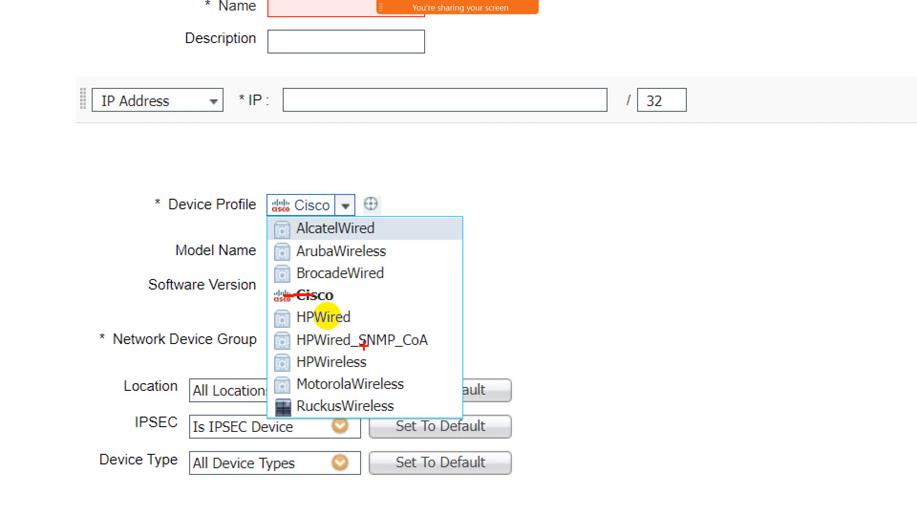
key("Escape")
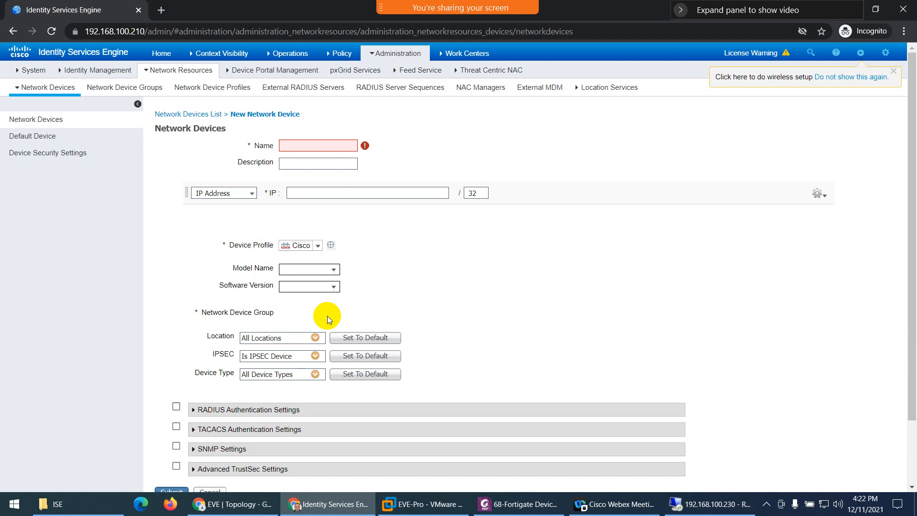
left_click(518, 504)
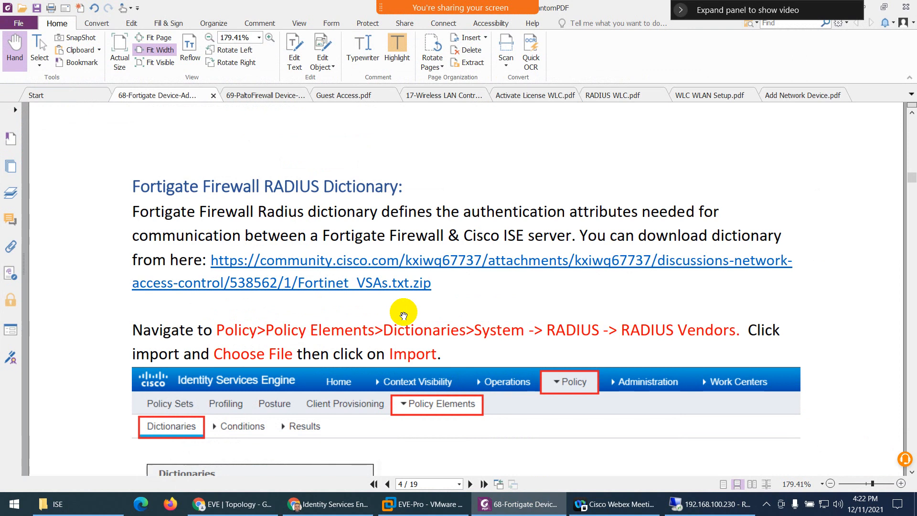
- Follow and allow the guide's cisco.com link to download the Fortinet_VSAs.txt (1).zip dictionary
left_click(363, 263)
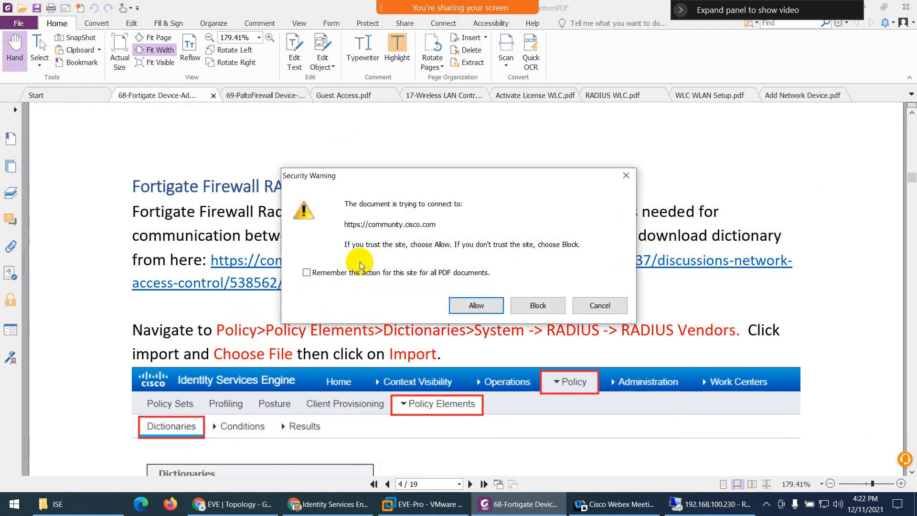
left_click(471, 304)
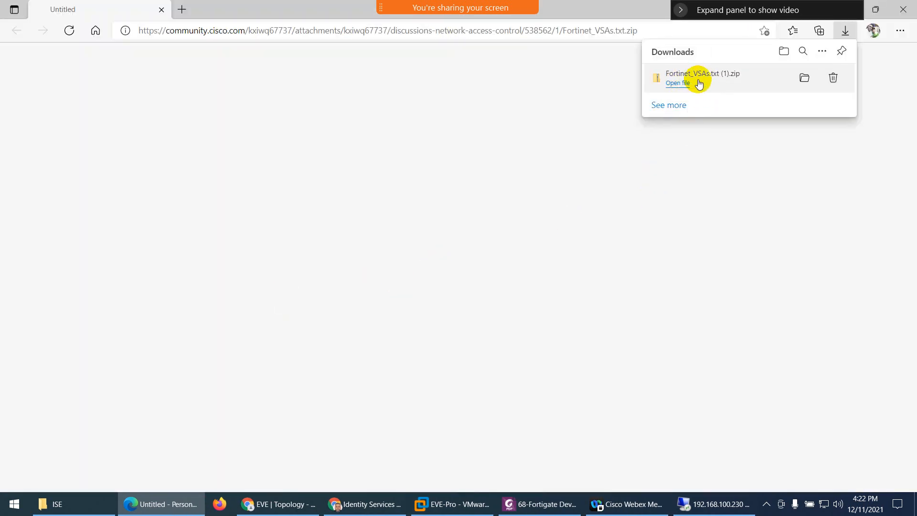
- Extract Fortinet_VSAs.txt (1).zip in the Downloads folder using 7-Zip
left_click(804, 82)
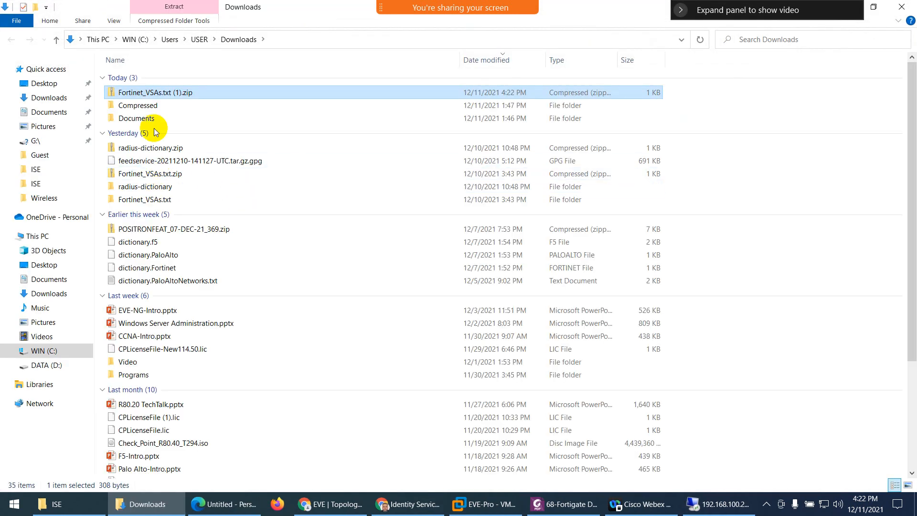
right_click(158, 94)
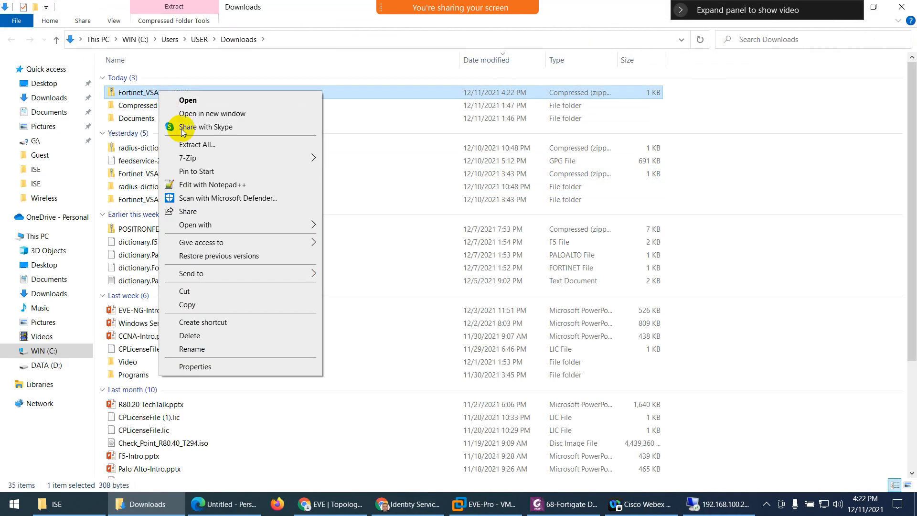
mouse_move(206, 163)
left_click(351, 209)
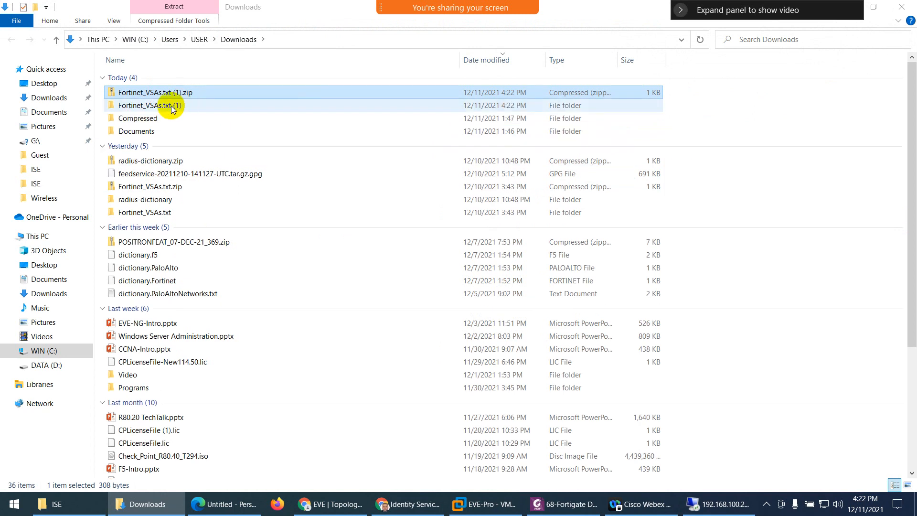
- Open the extracted Fortinet_VSAs.txt (1) folder and bring up actions for Fortinet_VSAs.txt
left_click(167, 106)
double_click(167, 106)
left_click(141, 81)
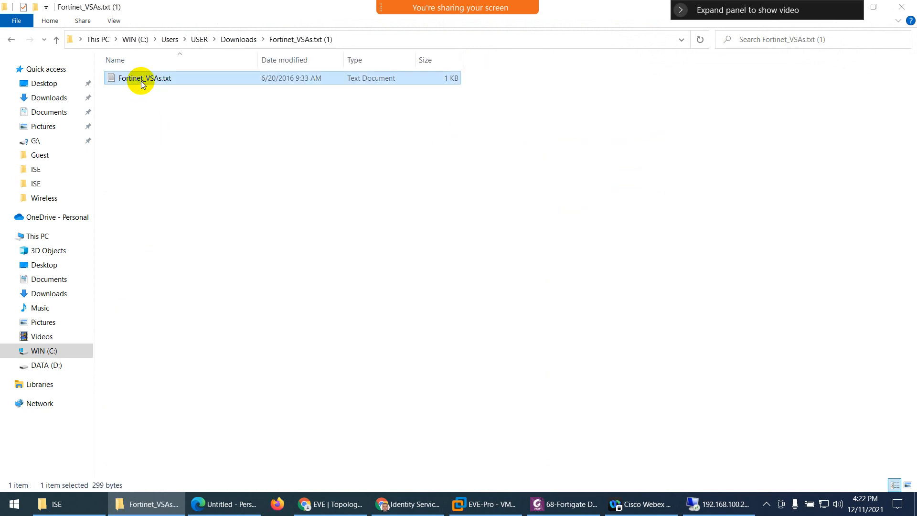
right_click(141, 82)
- View Fortinet_VSAs.txt in Notepad++, highlighting the Group-Name and Vdom-Name attributes
left_click(170, 158)
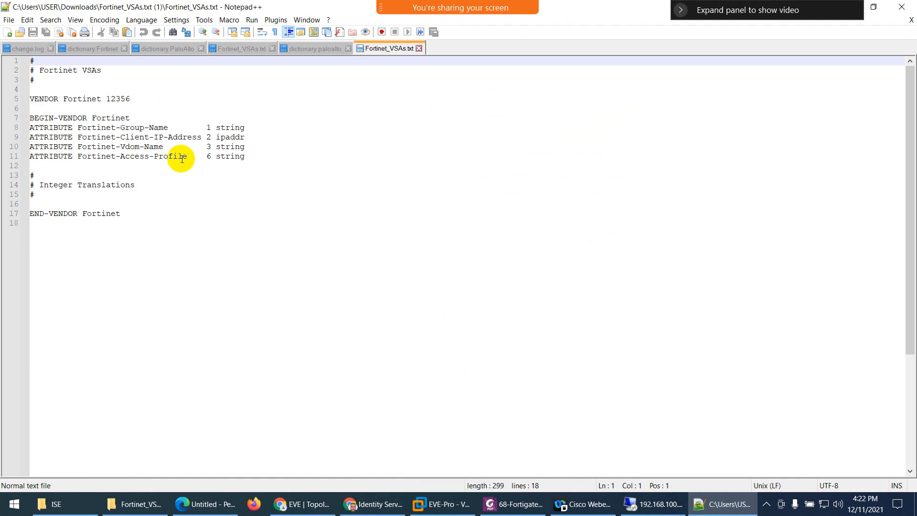
left_click_drag(168, 127, 110, 127)
left_click_drag(169, 146, 145, 149)
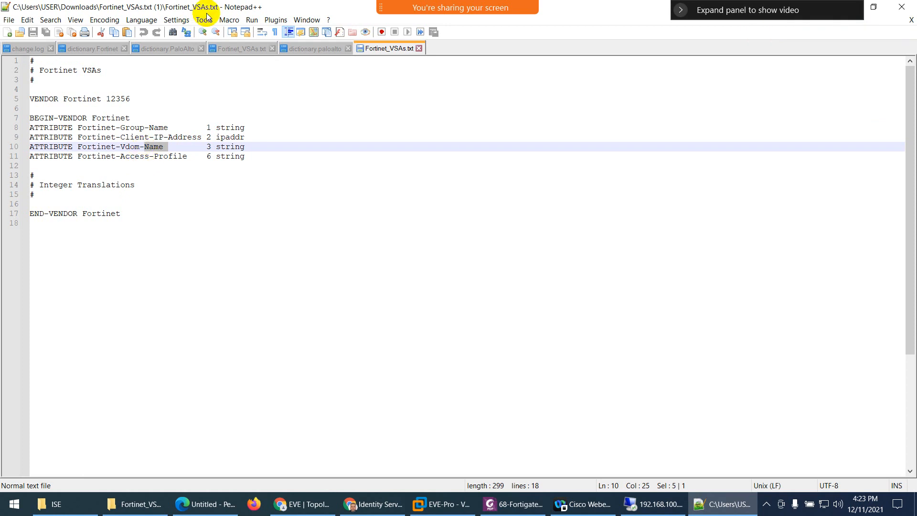
- Close Notepad++ and the Downloads folder window
left_click_drag(208, 12, 197, 112)
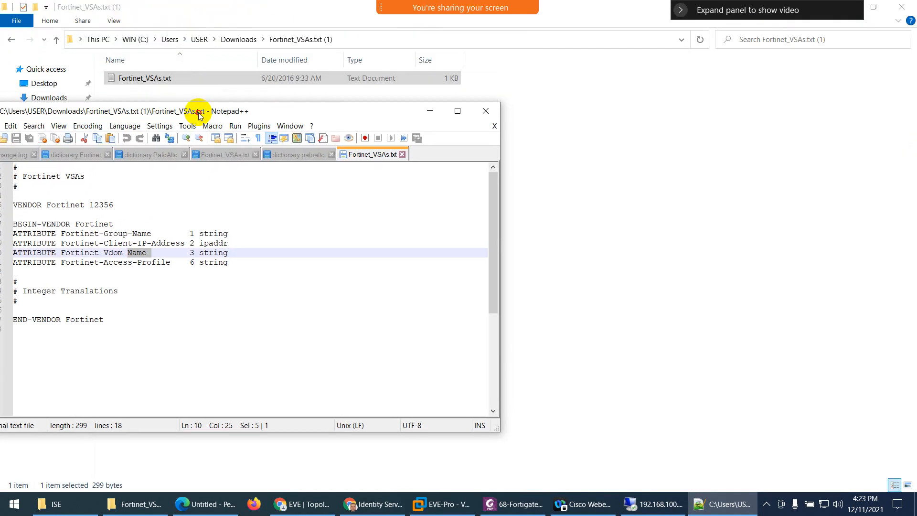
left_click(486, 115)
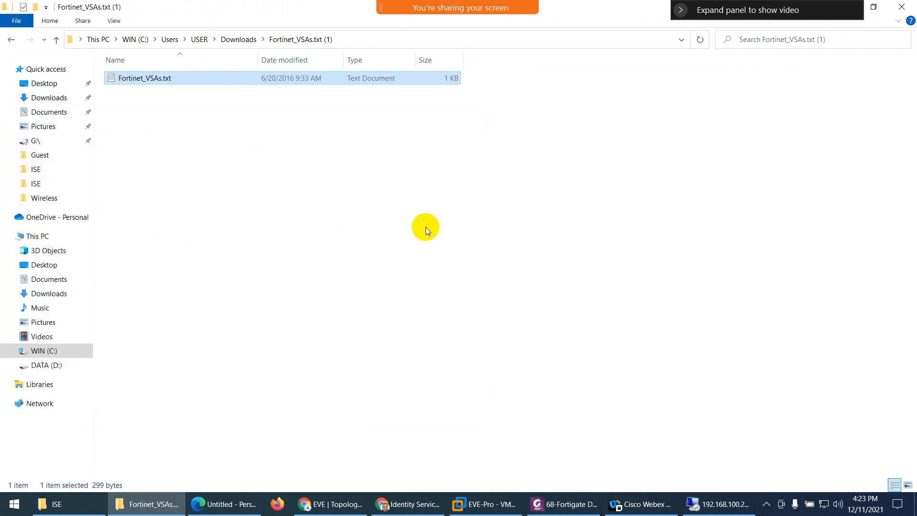
left_click(910, 4)
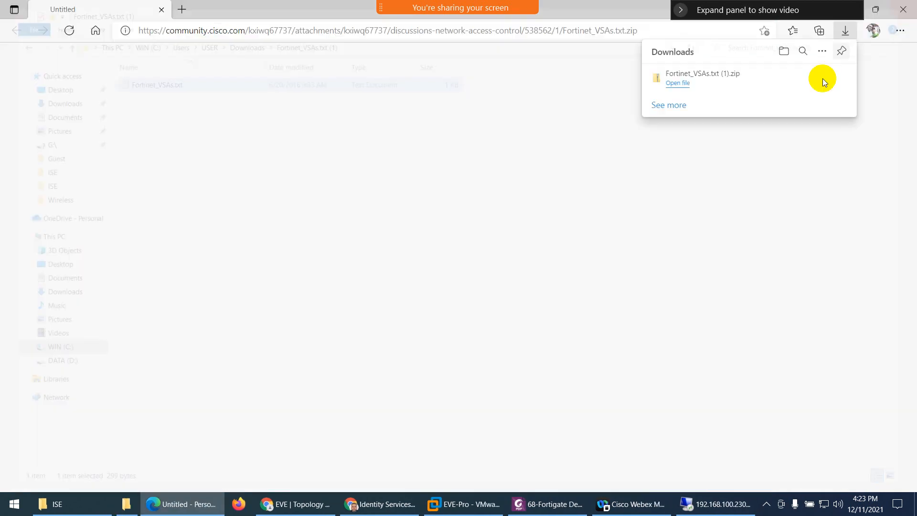
- Close the browser download page, scroll the PDF to the RADIUS Vendors import steps, and return to ISE
left_click(911, 6)
scroll(384, 302, "down", 3)
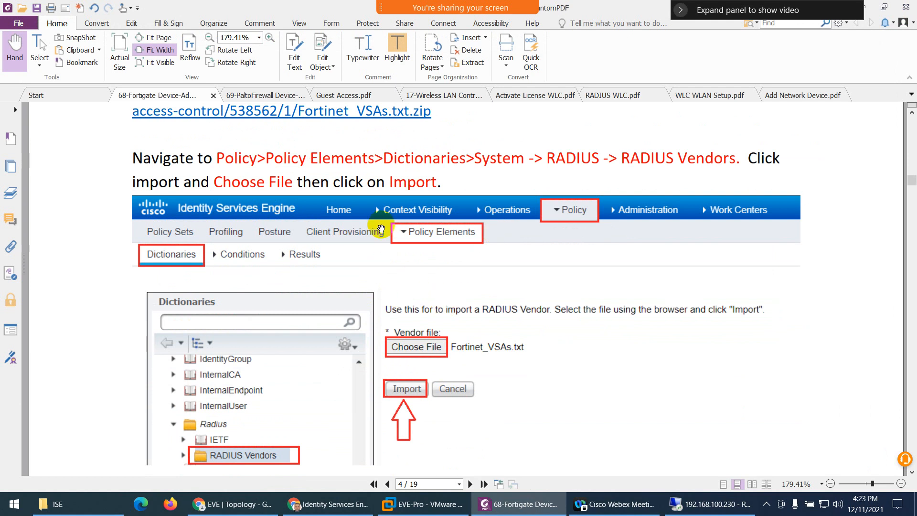
left_click(330, 508)
mouse_move(341, 57)
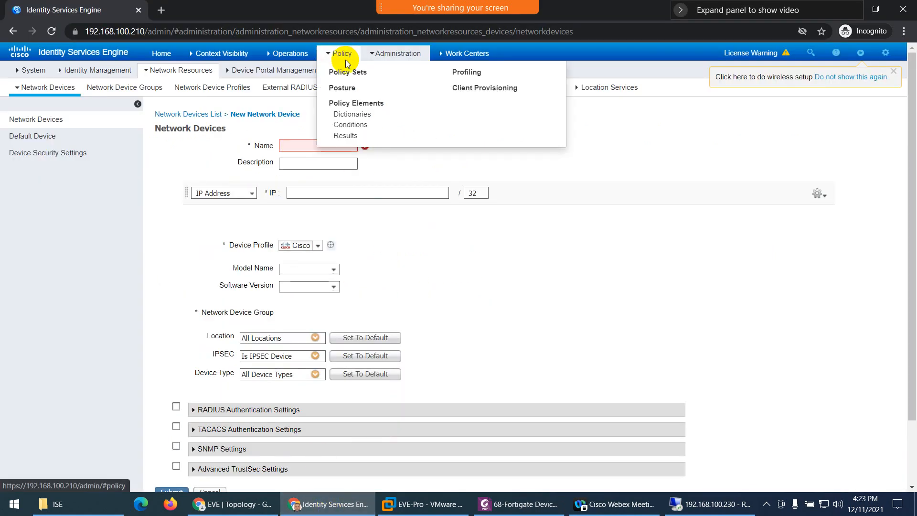
- Open Policy Elements Dictionaries, discard the new device form, and expand System > Radius to RADIUS Vendors
left_click(357, 118)
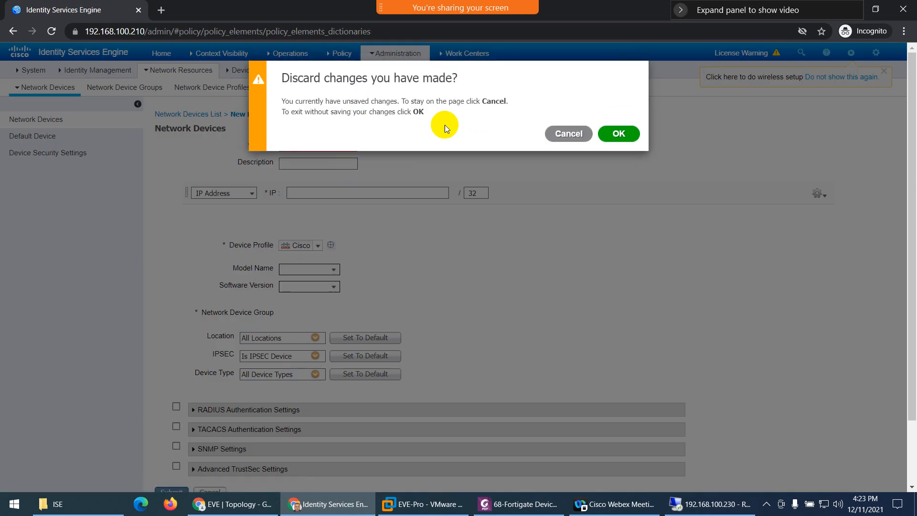
left_click(617, 132)
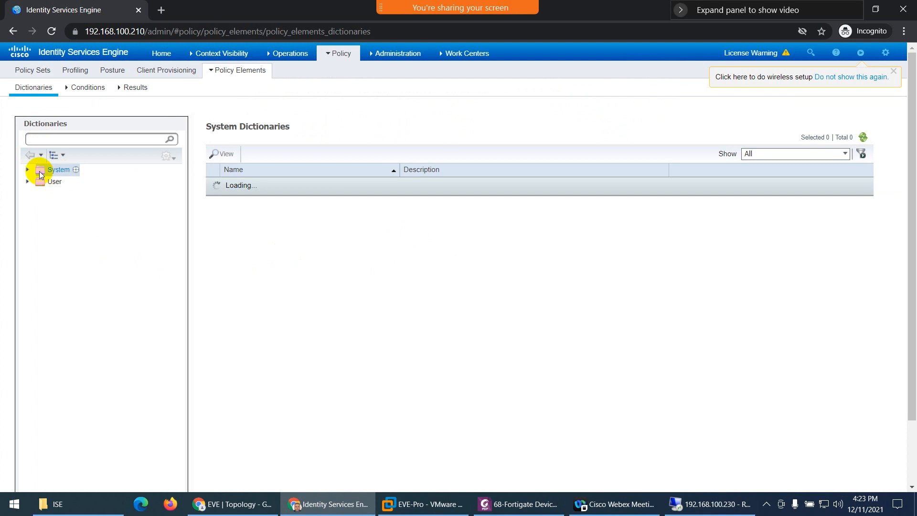
left_click(27, 170)
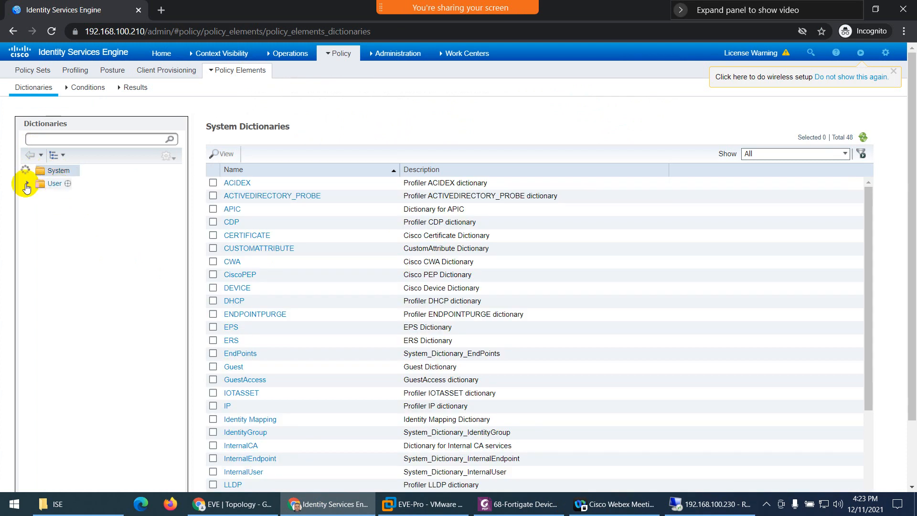
scroll(45, 334, "down", 5)
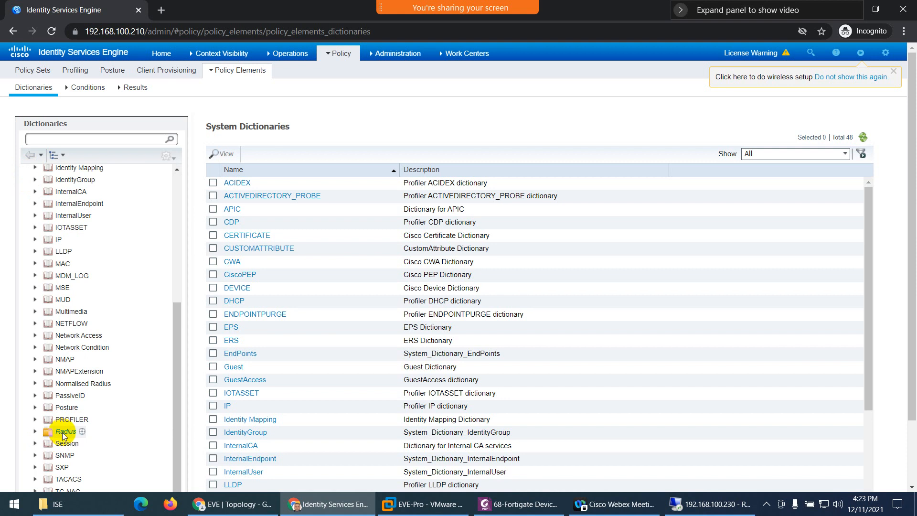
left_click(35, 431)
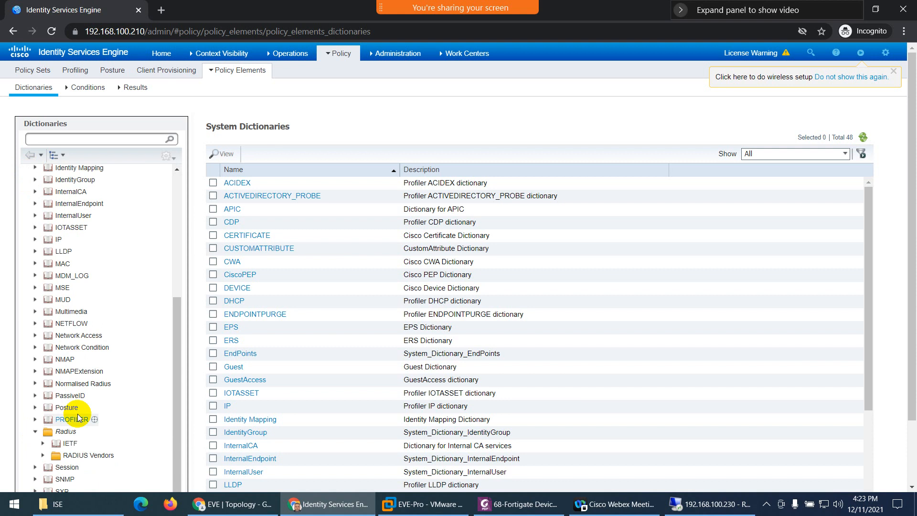
scroll(79, 418, "down", 1)
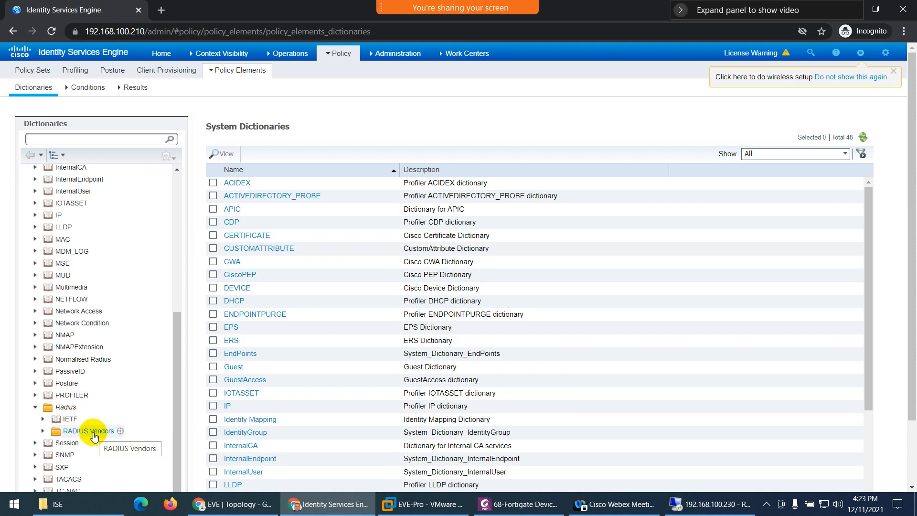
left_click(93, 432)
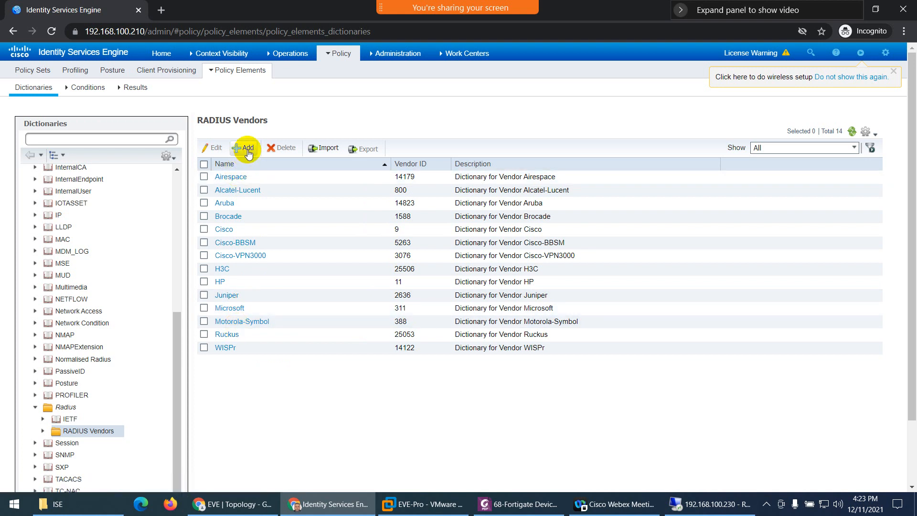
- Import Downloads > Fortinet_VSAs.txt (1) > Fortinet_VSAs.txt as a RADIUS vendor file and confirm
left_click(325, 149)
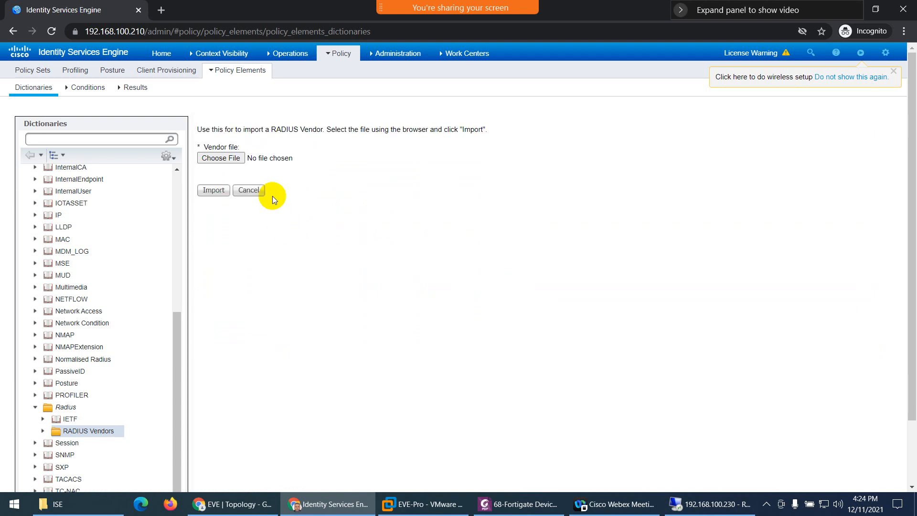
left_click(221, 159)
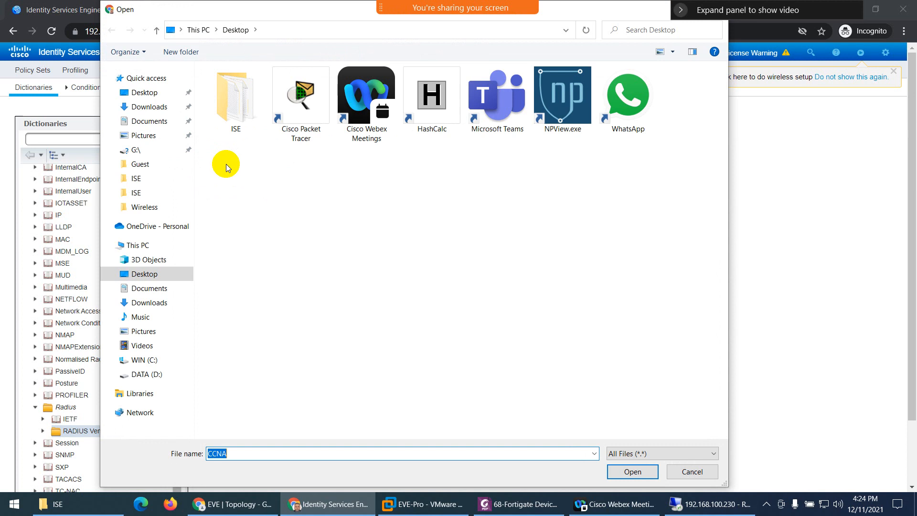
left_click(142, 107)
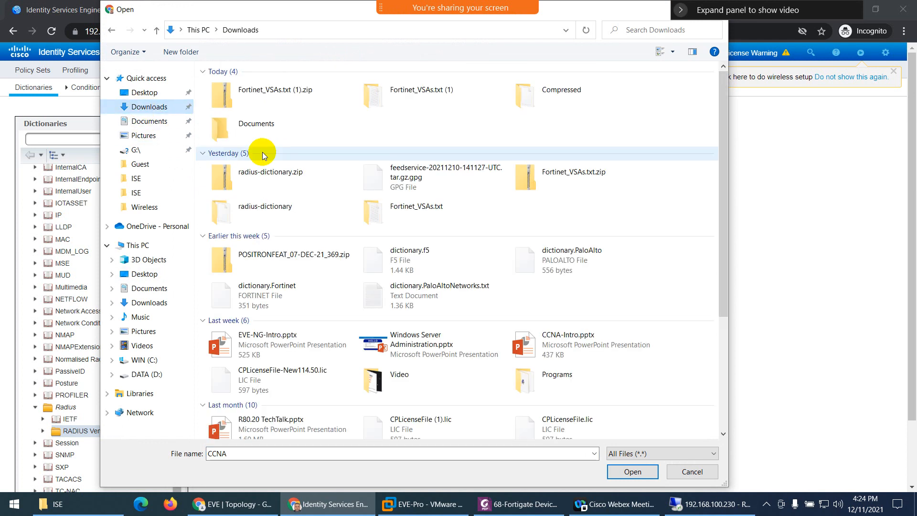
double_click(382, 101)
double_click(251, 90)
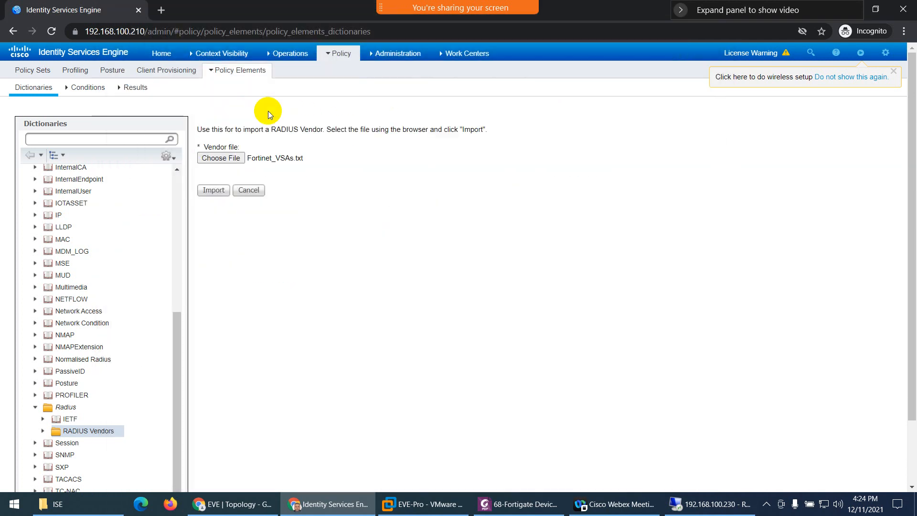
left_click(213, 190)
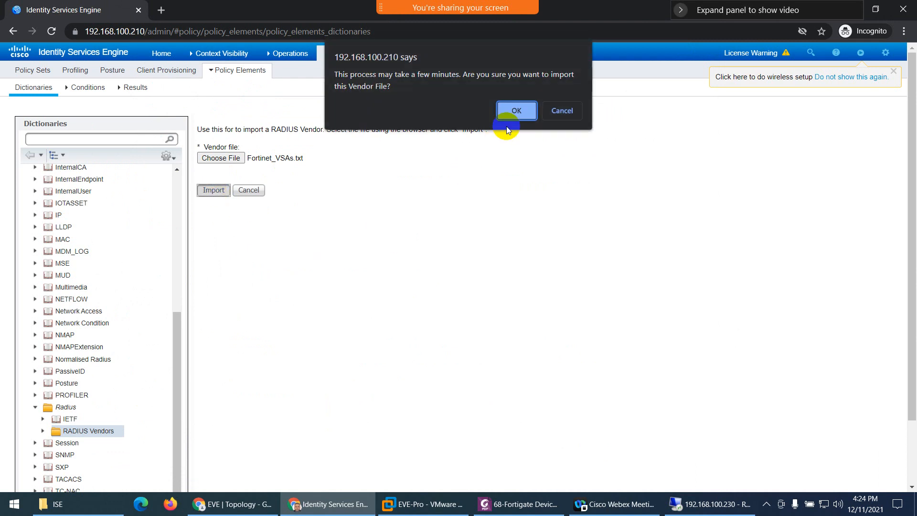
left_click(515, 110)
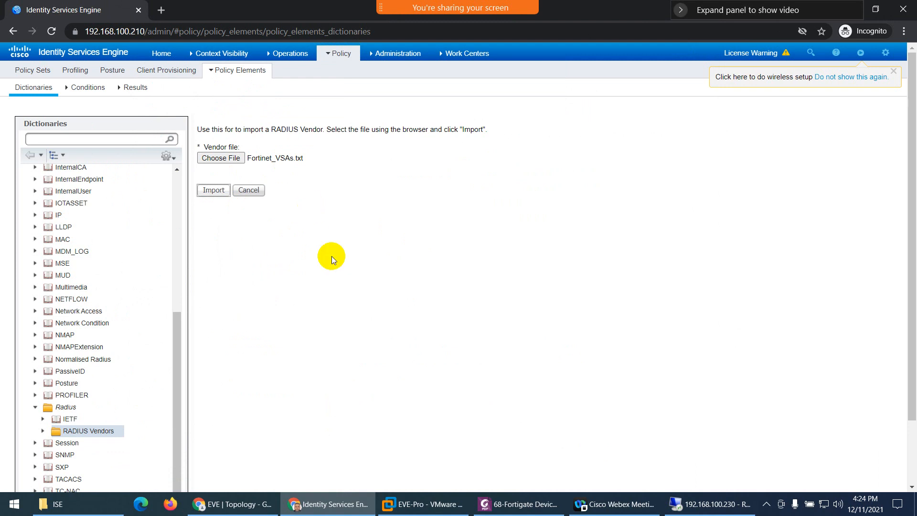
- Scroll the setup PDF through the dictionary verification steps
left_click(512, 505)
scroll(433, 248, "down", 3)
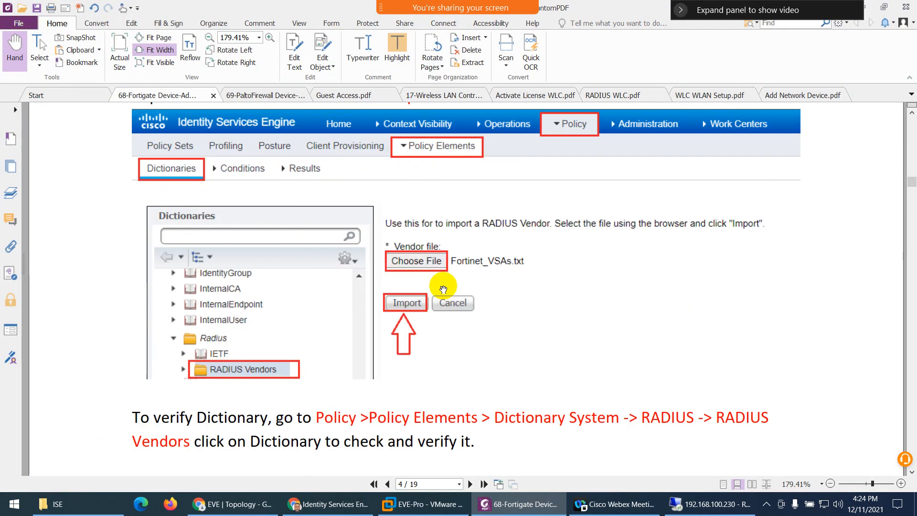
scroll(473, 270, "down", 2)
scroll(430, 281, "down", 5)
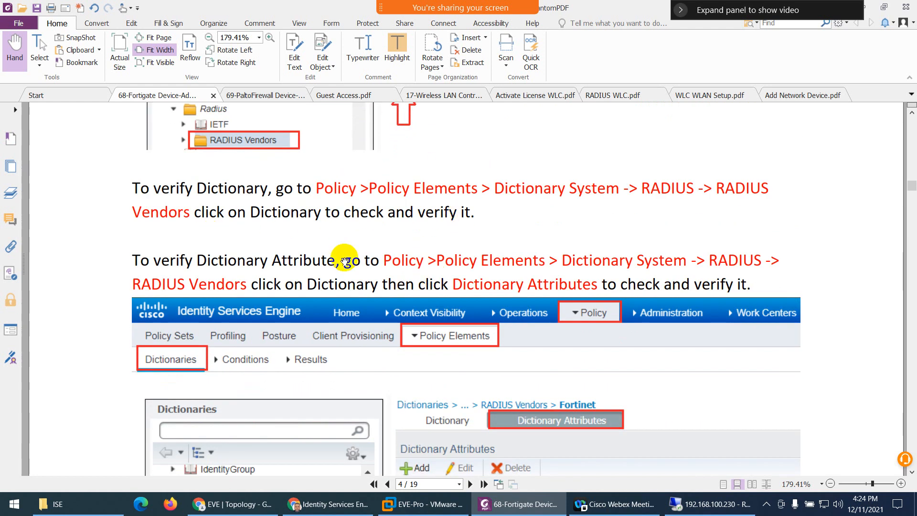
scroll(377, 275, "down", 3)
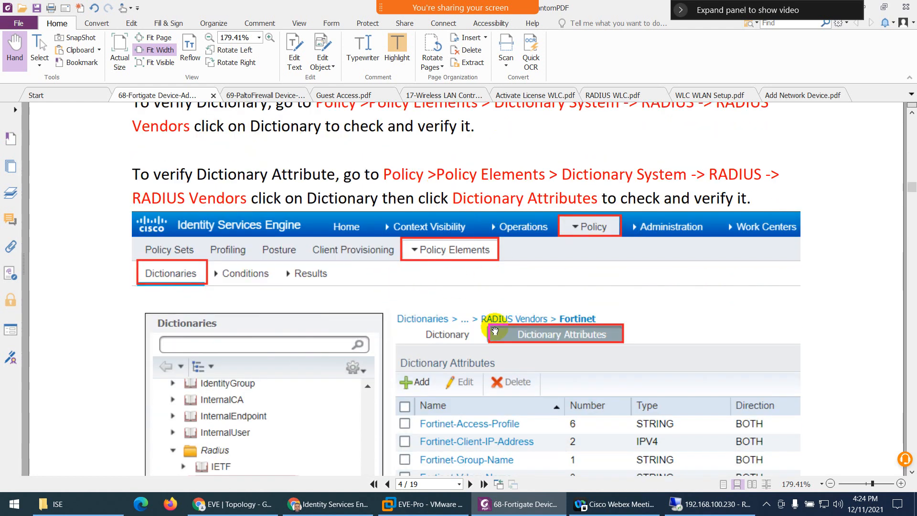
scroll(495, 313, "down", 2)
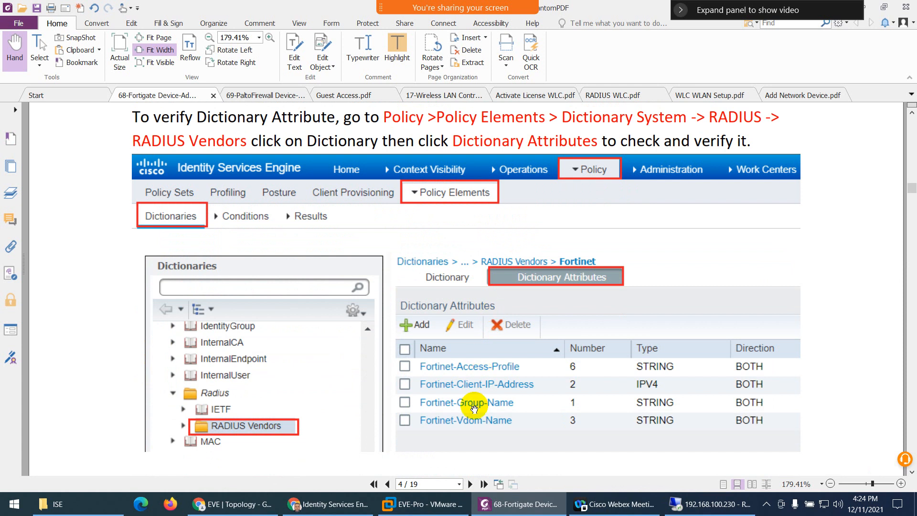
scroll(474, 408, "down", 1)
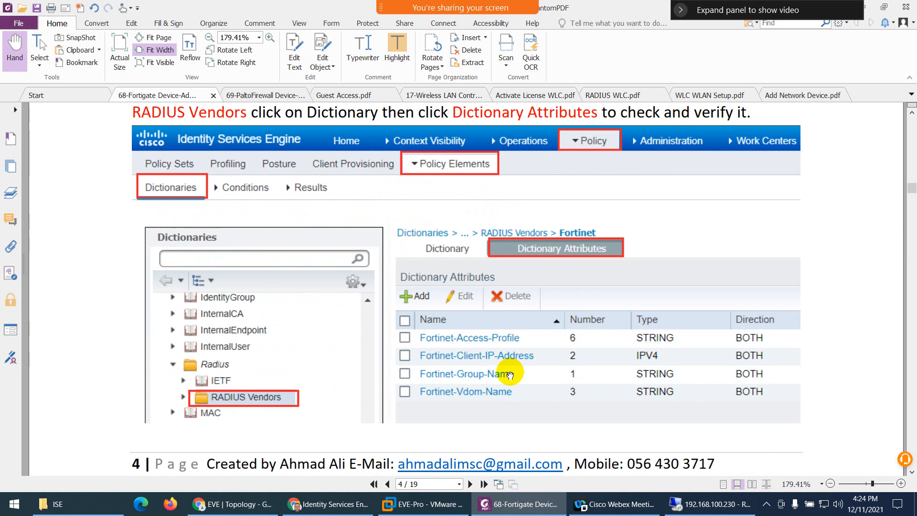
- Finish reviewing the PDF, then open the Fortinet (vendor ID 12356) dictionary in ISE
scroll(510, 372, "up", 4)
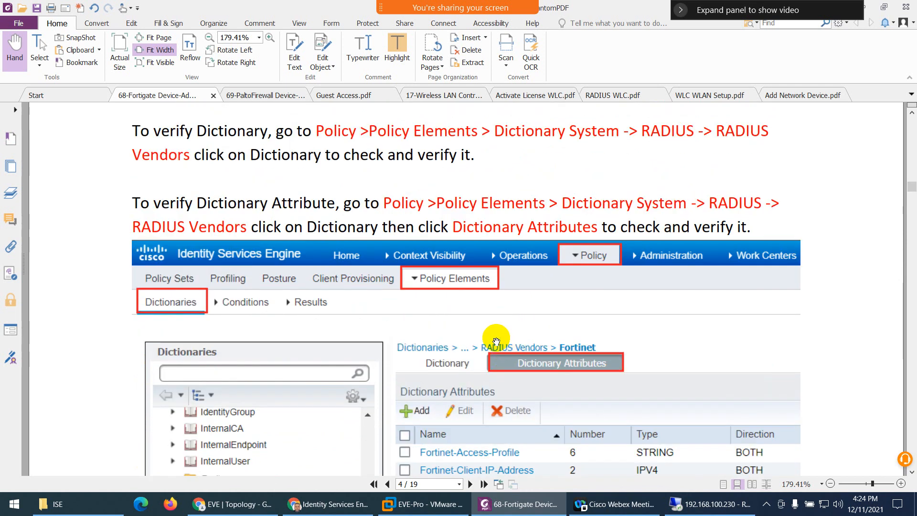
scroll(506, 277, "down", 6)
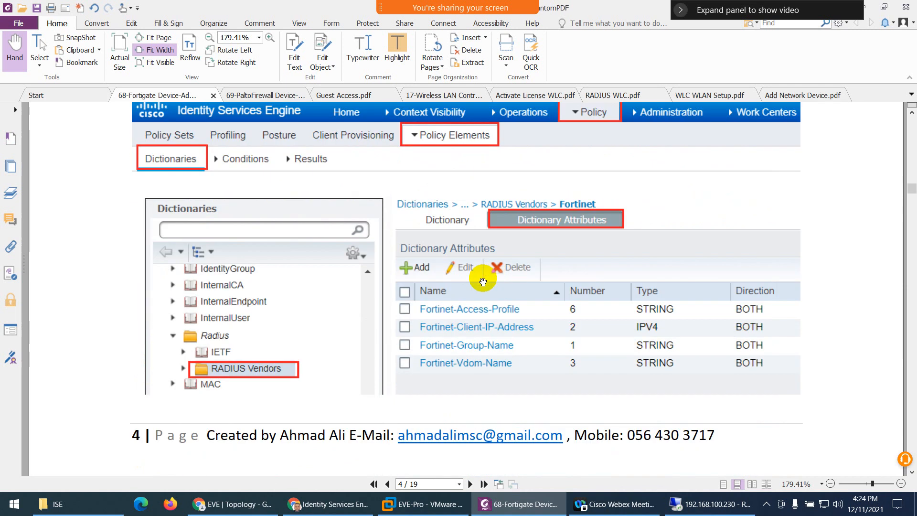
scroll(471, 290, "down", 13)
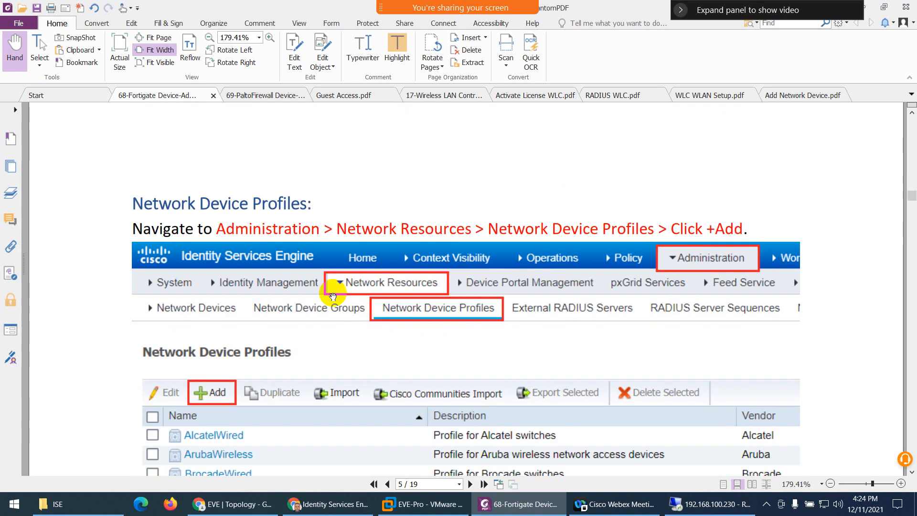
scroll(363, 262, "down", 2)
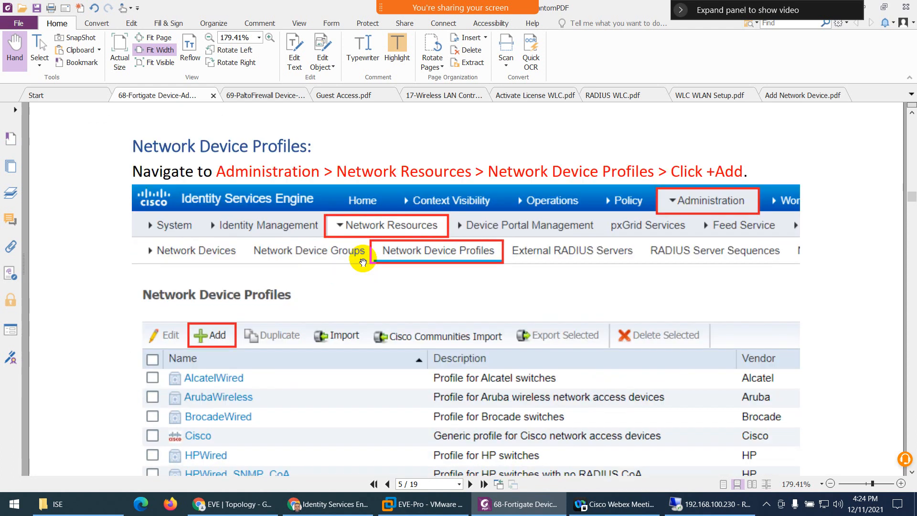
left_click(325, 504)
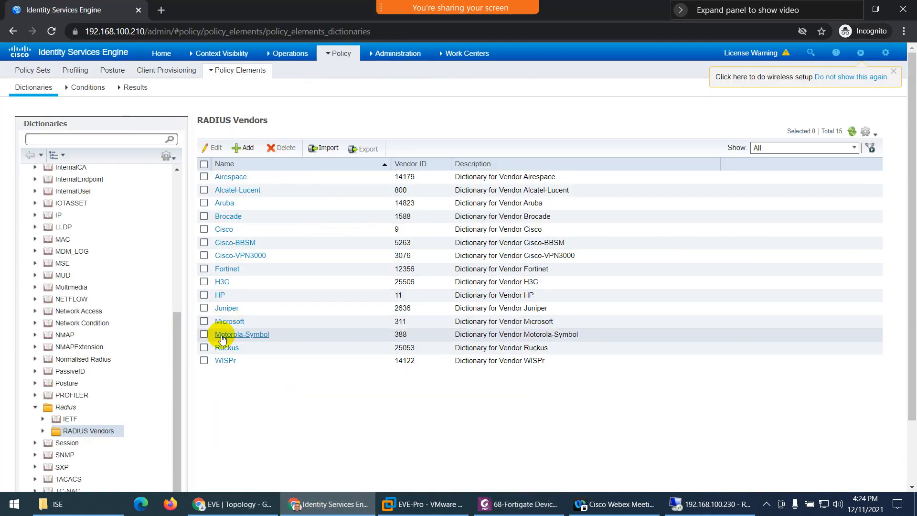
left_click(225, 270)
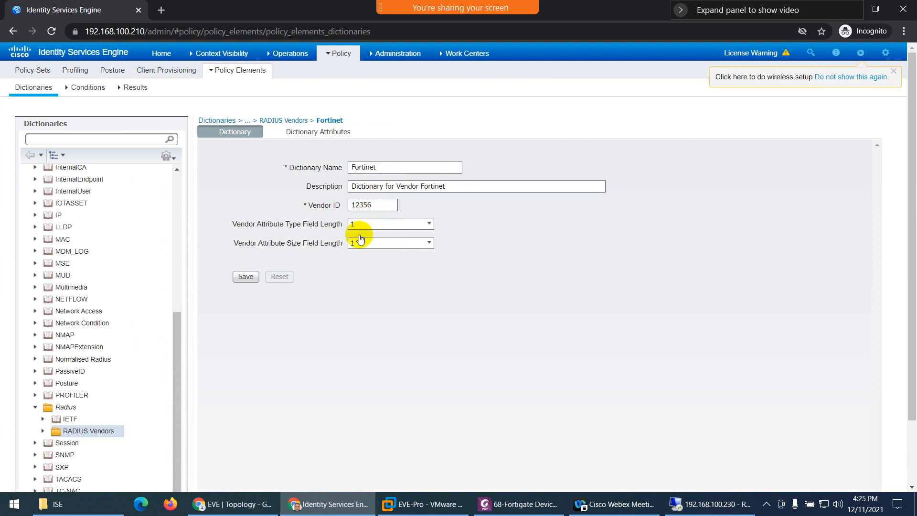
- Show the Fortinet dictionary's attributes and widen the Name column to read full attribute names
left_click(302, 134)
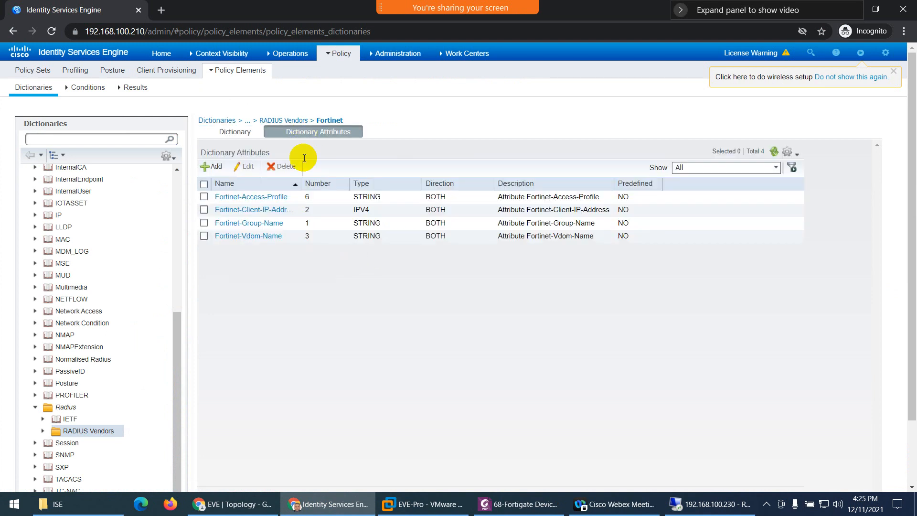
left_click_drag(301, 184, 329, 184)
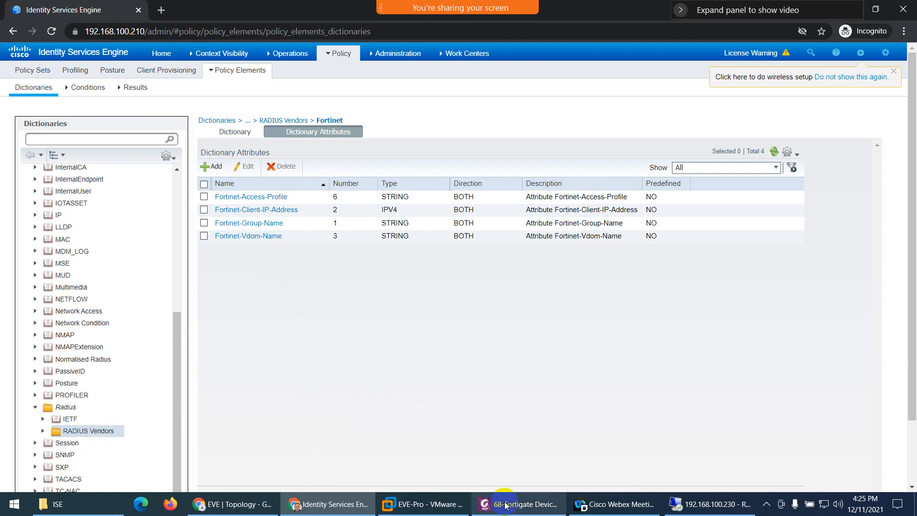
mouse_move(506, 505)
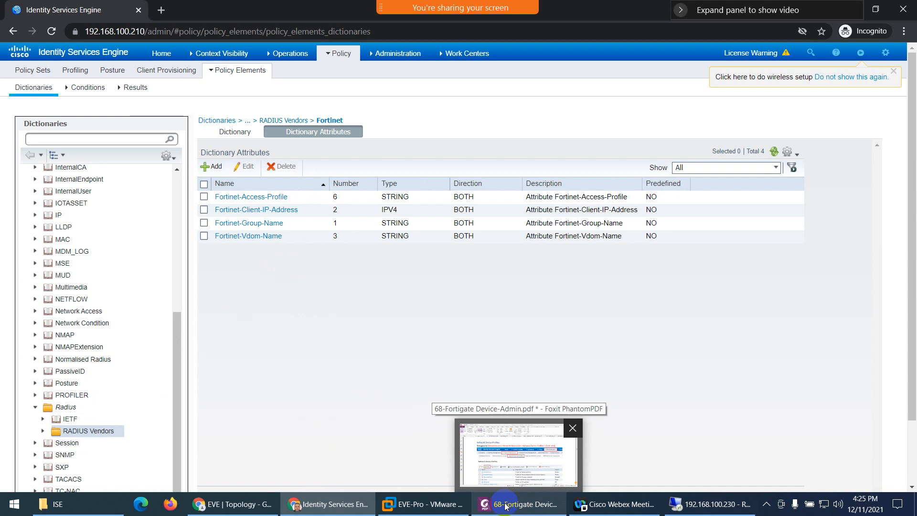
left_click(505, 504)
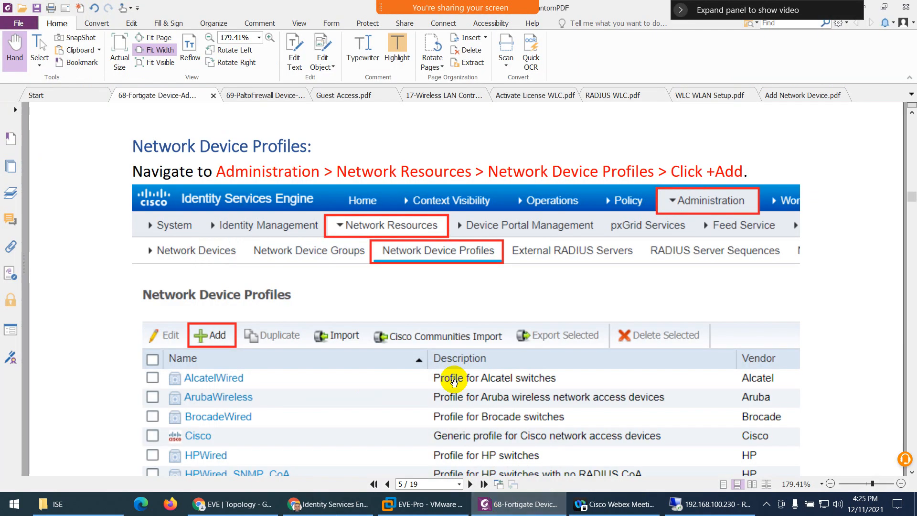
scroll(444, 349, "down", 1)
scroll(444, 349, "down", 5)
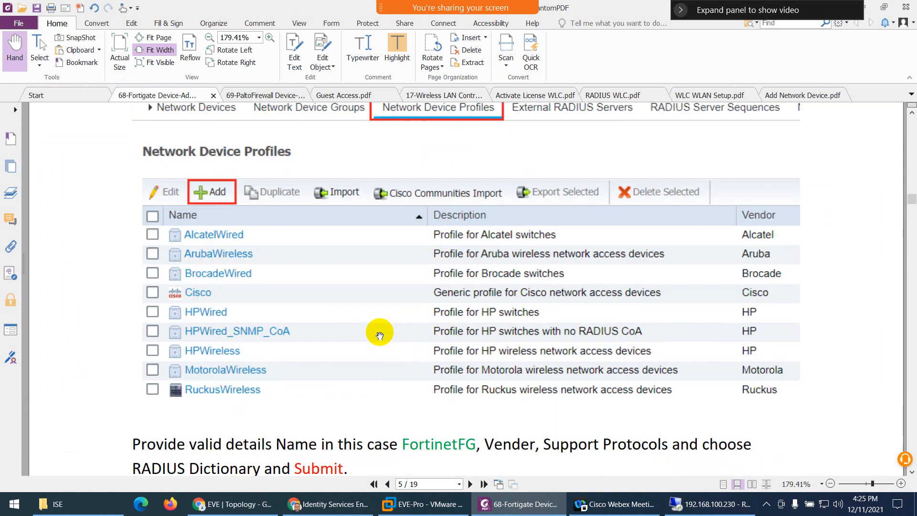
scroll(345, 309, "up", 7)
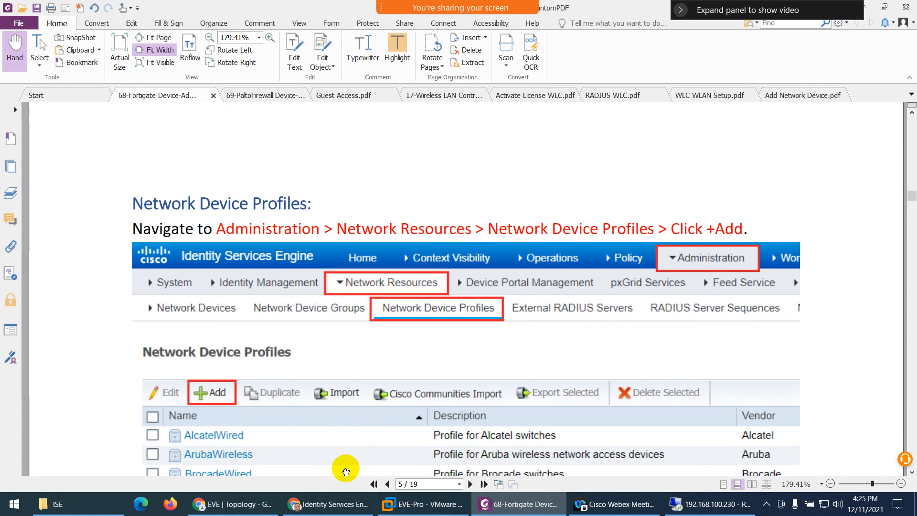
left_click(322, 507)
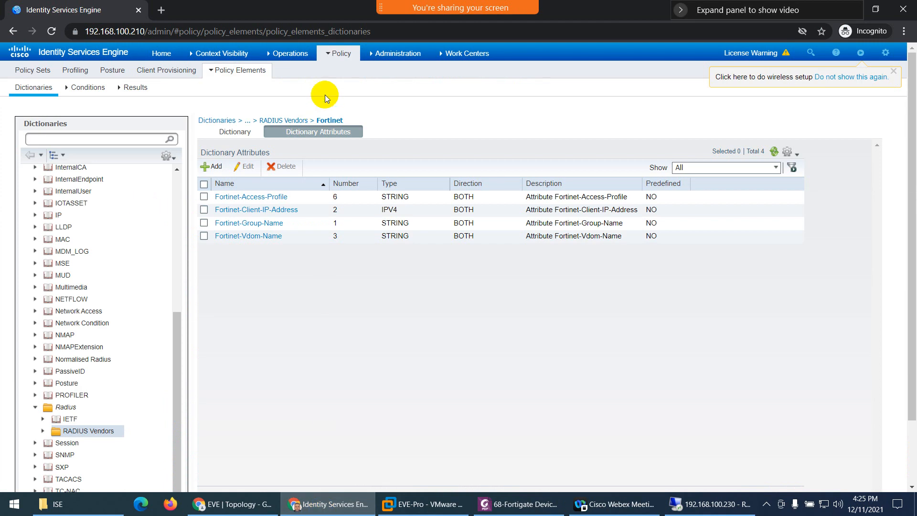
- Go to Administration > Network Resources > Network Device Profiles to list the nine profiles
left_click(389, 54)
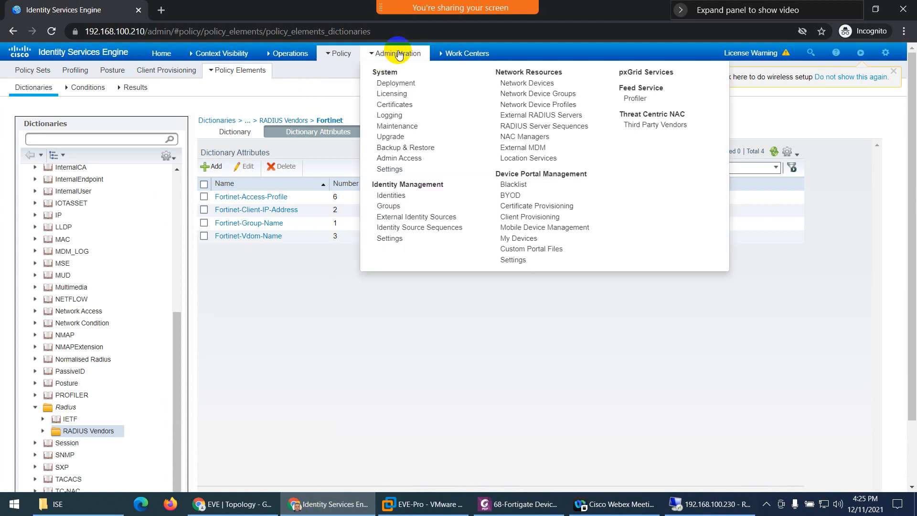
left_click(535, 109)
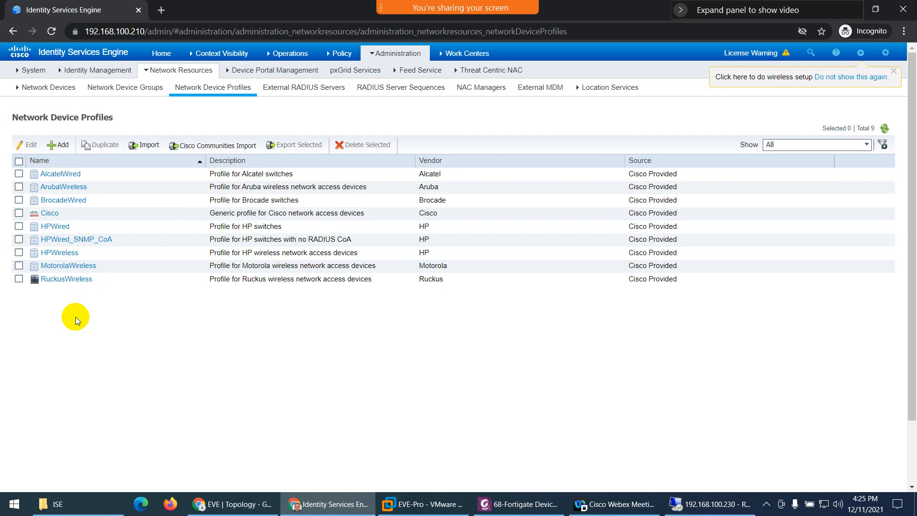
- Start a new network device profile named Fortinet, leaving the default icon
left_click(63, 145)
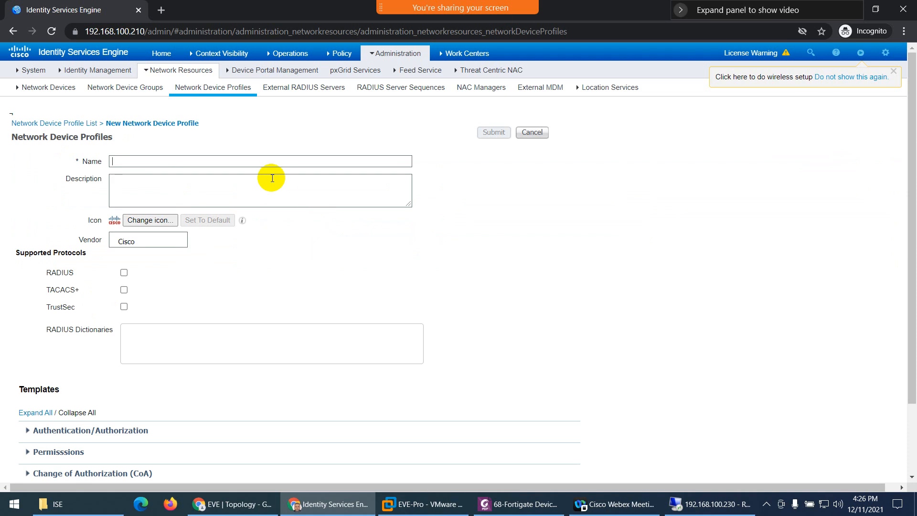
type("Fortinet")
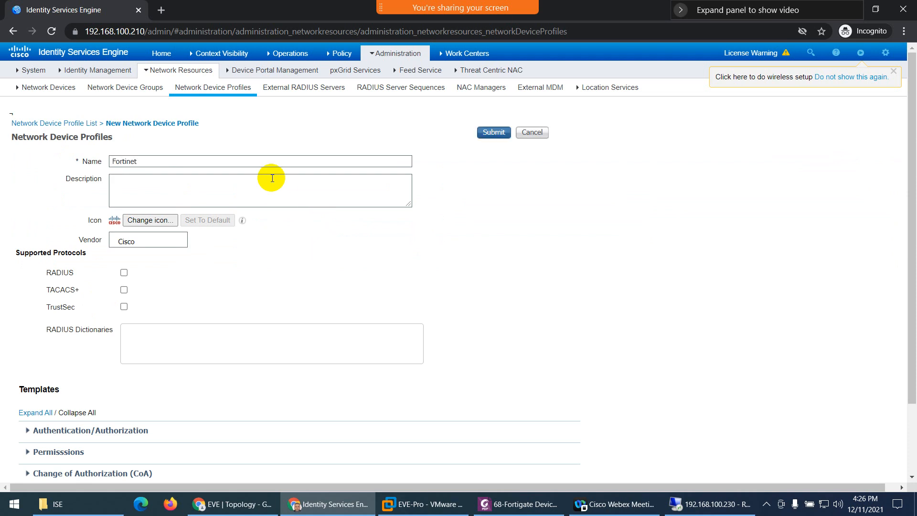
left_click(127, 193)
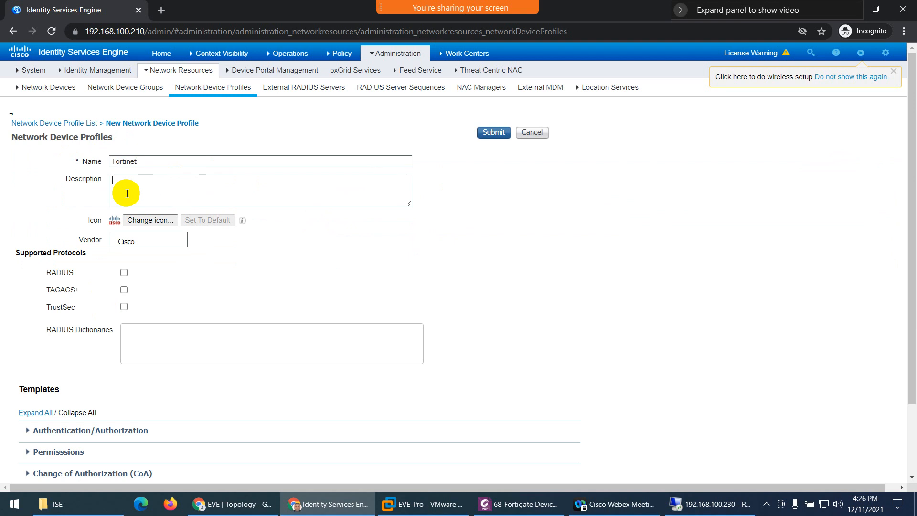
left_click(115, 222)
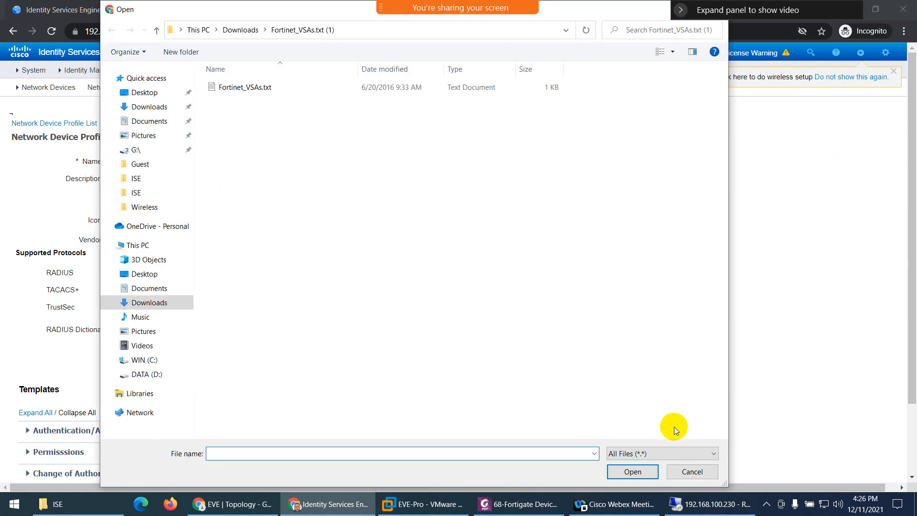
left_click(689, 473)
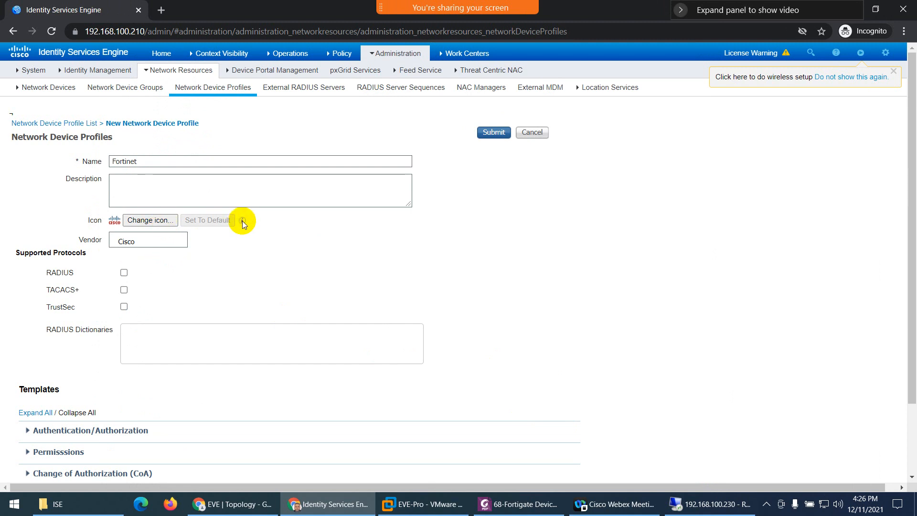
- Set the profile vendor to Other and enable RADIUS and TACACS+ support
mouse_move(243, 223)
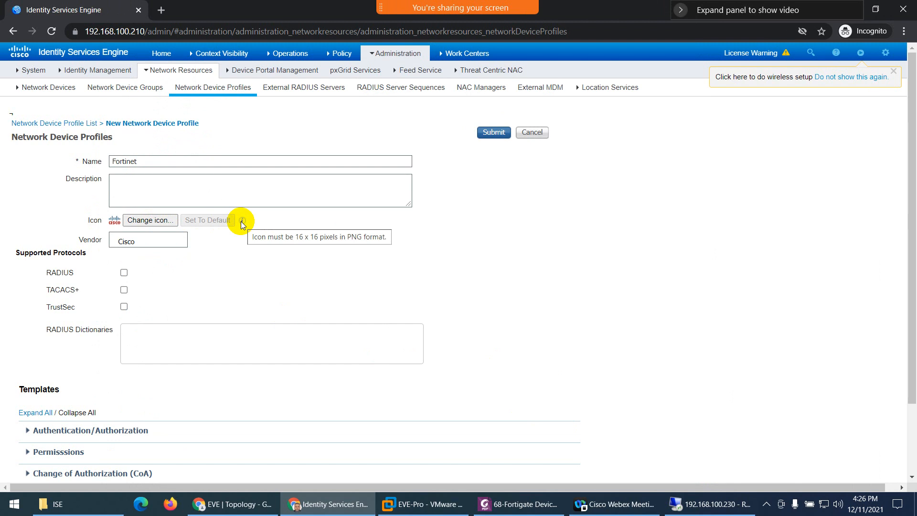
left_click(149, 242)
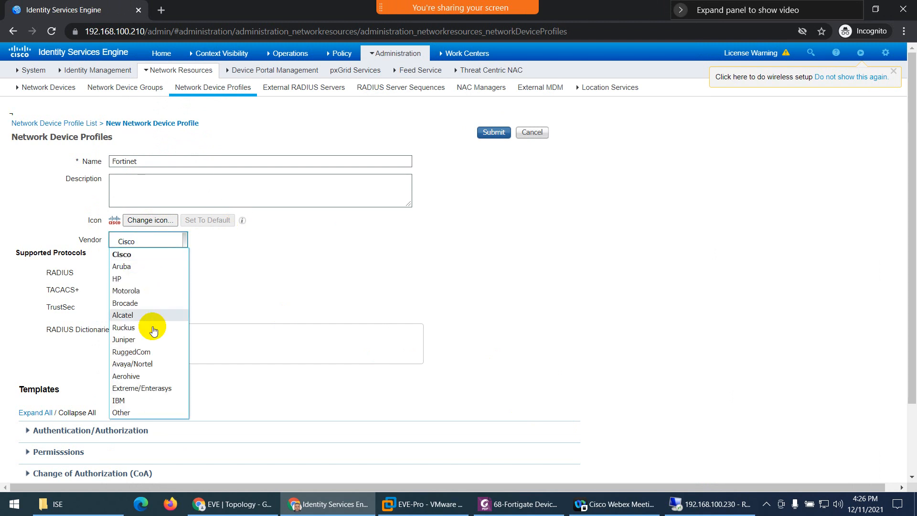
left_click(121, 414)
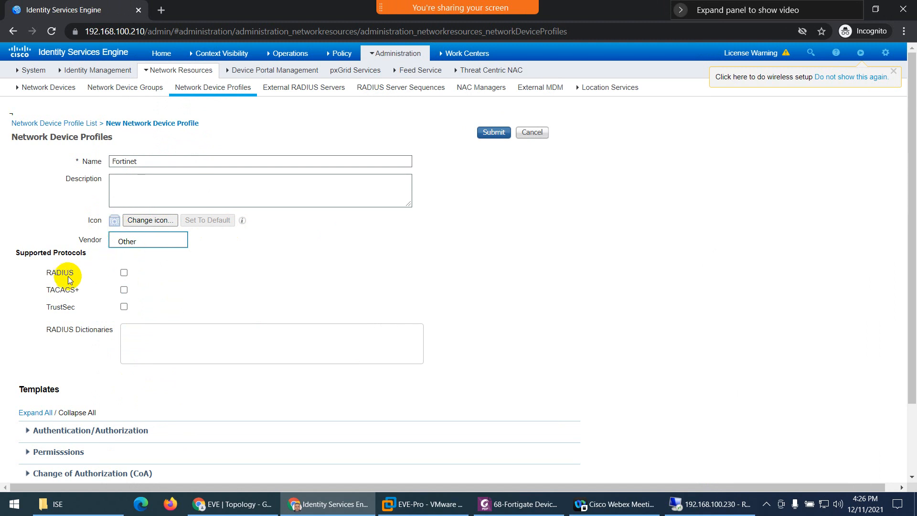
left_click(123, 272)
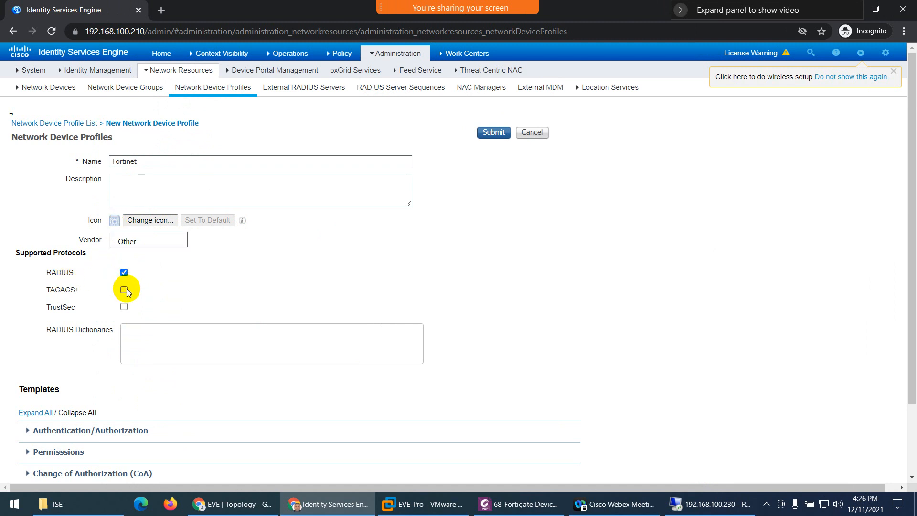
left_click(124, 289)
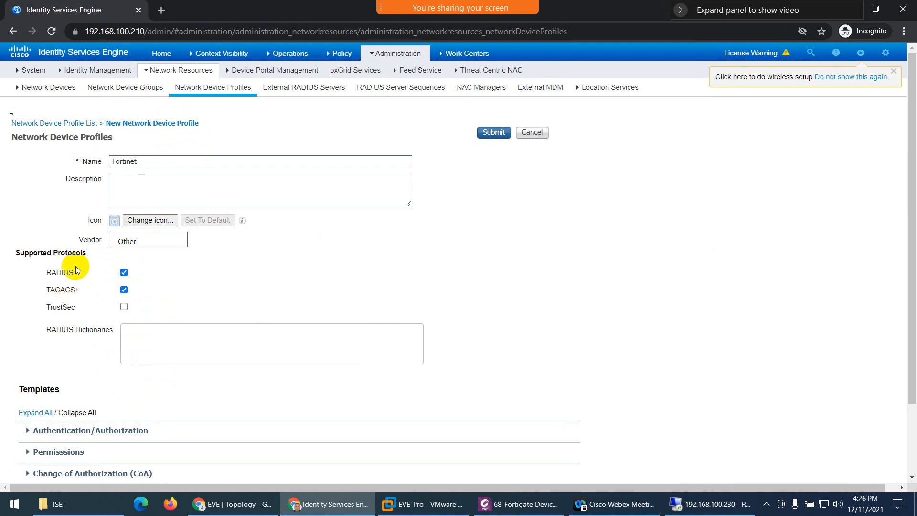
- Add the Fortinet RADIUS dictionary to the profile and submit it
left_click(157, 338)
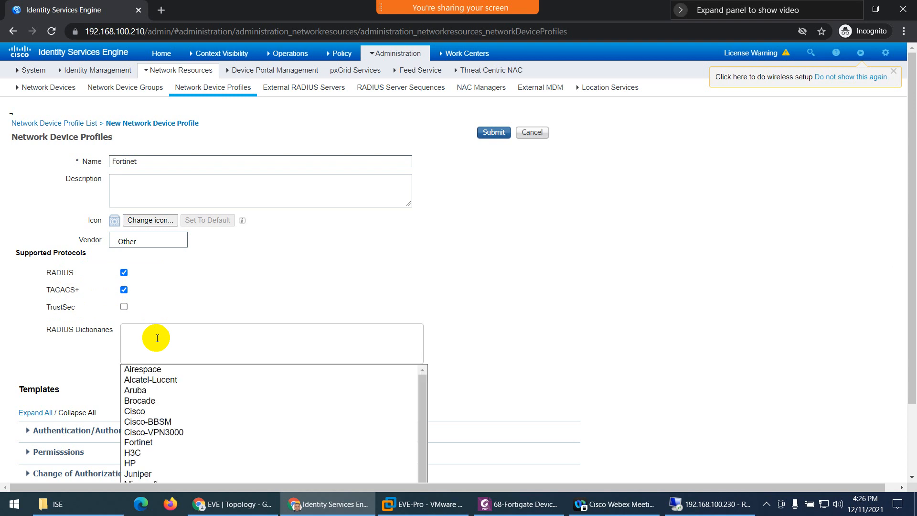
scroll(626, 331, "down", 2)
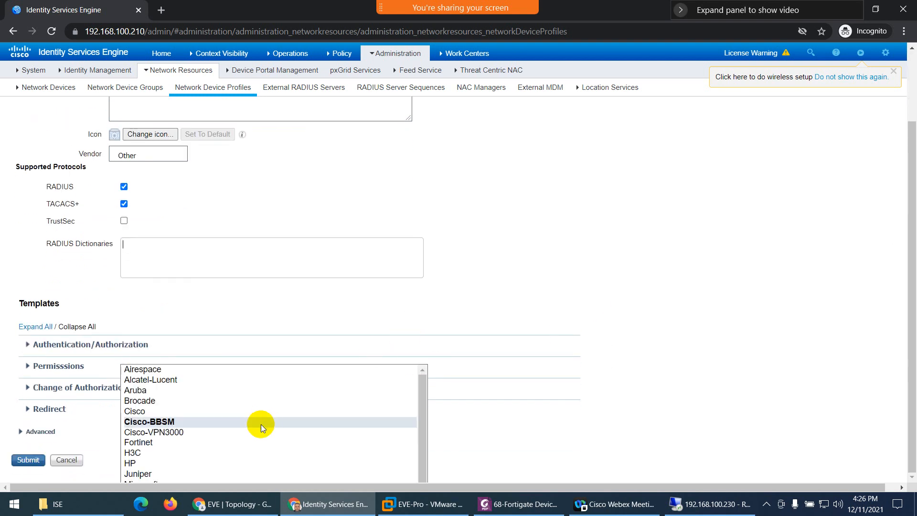
scroll(186, 448, "down", 1)
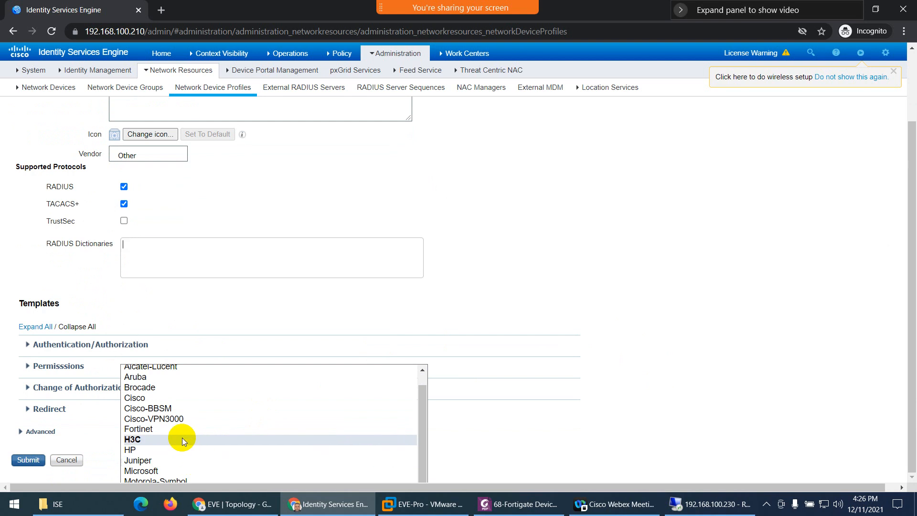
scroll(190, 422, "up", 2)
scroll(190, 427, "down", 2)
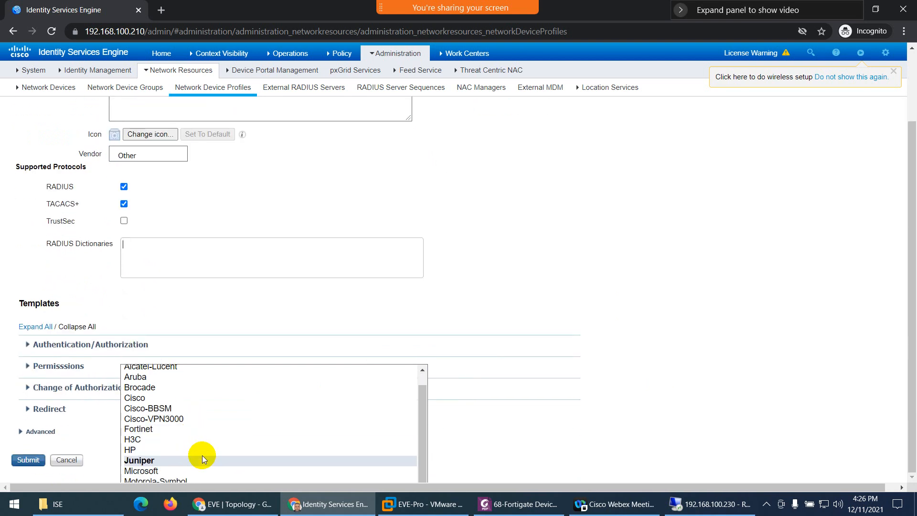
left_click(155, 429)
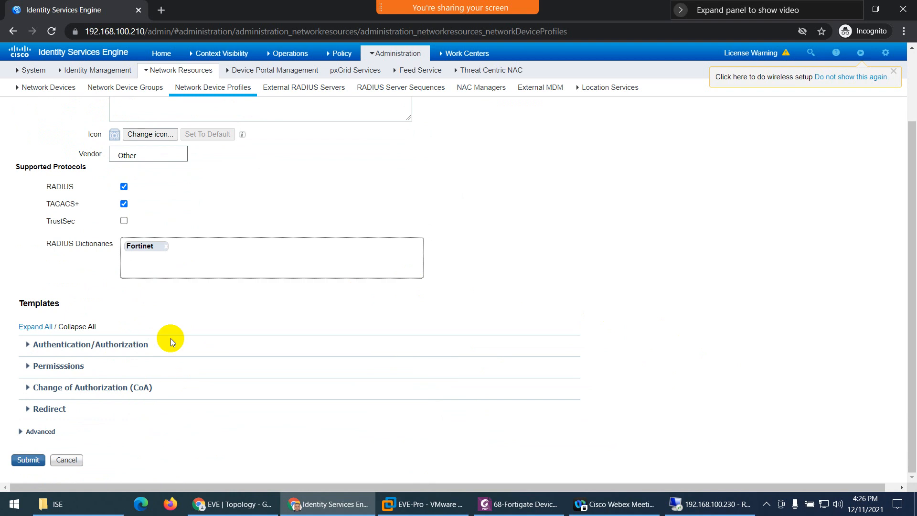
scroll(171, 269, "up", 2)
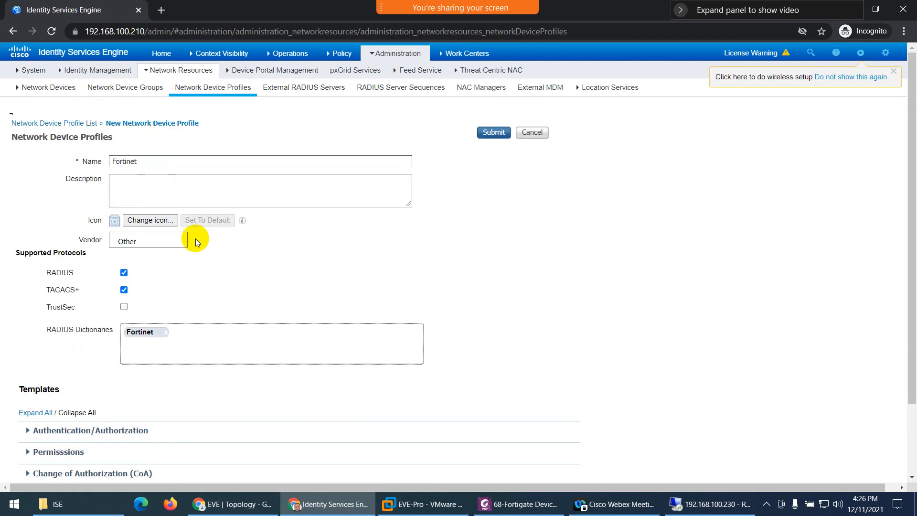
scroll(196, 239, "down", 1)
scroll(220, 271, "down", 1)
scroll(122, 281, "up", 2)
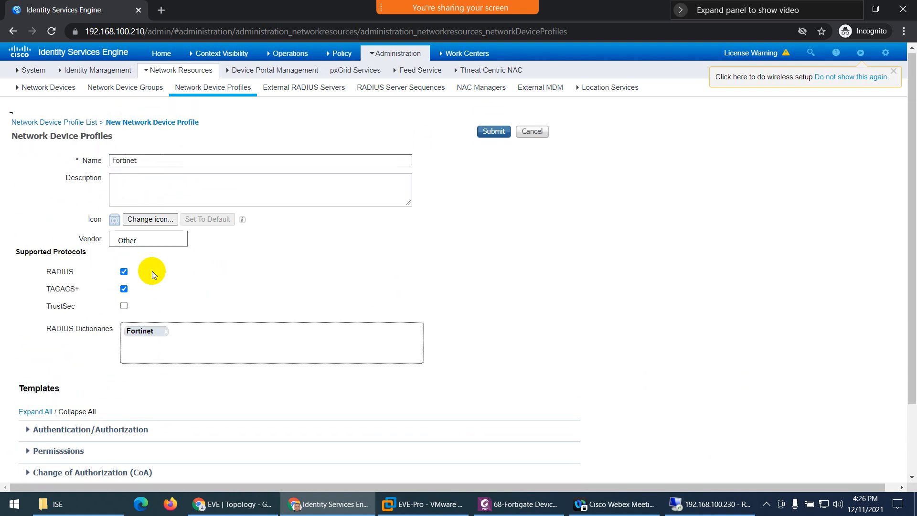
scroll(282, 230, "down", 2)
scroll(113, 419, "up", 2)
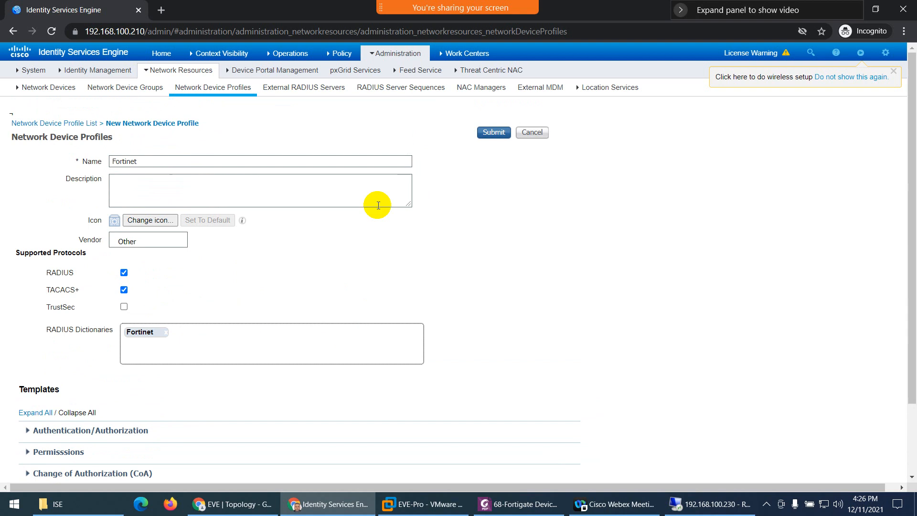
left_click(507, 133)
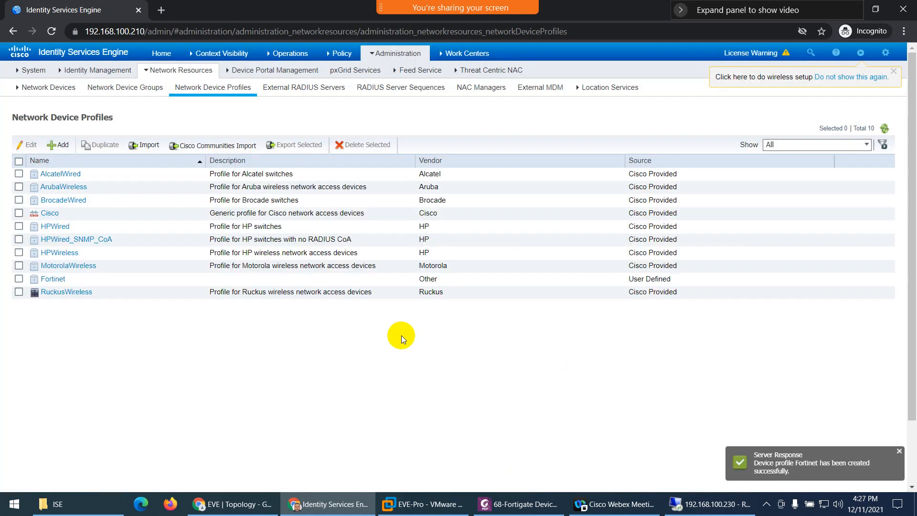
- Scroll the Fortigate guide in Foxit to page 6's Adding Network Devices section
left_click(523, 504)
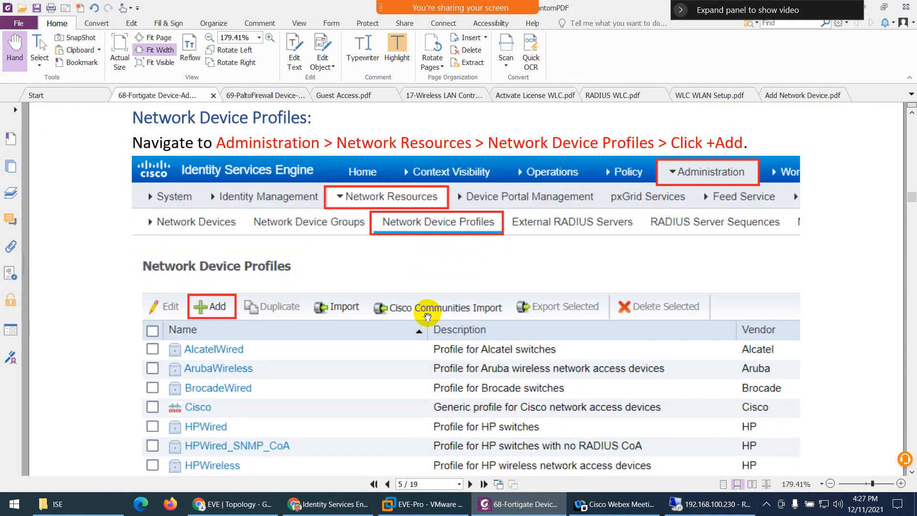
scroll(427, 316, "down", 10)
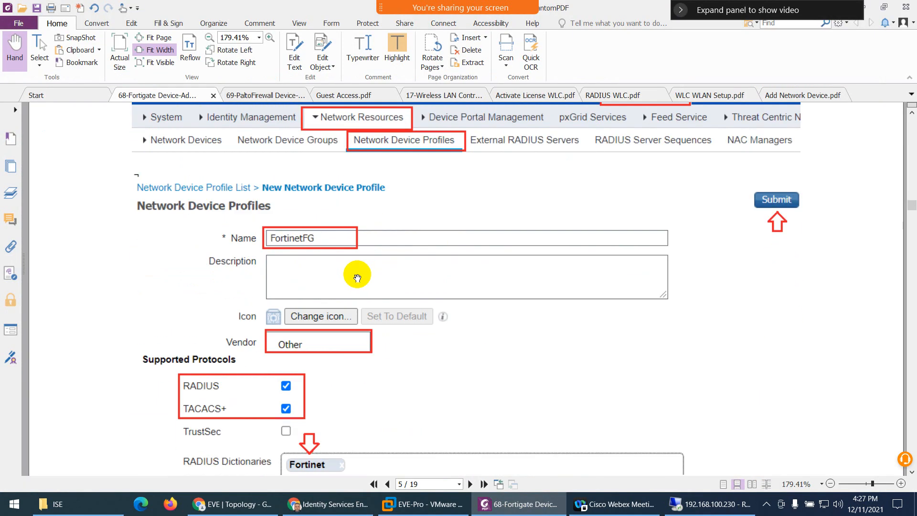
scroll(357, 277, "down", 2)
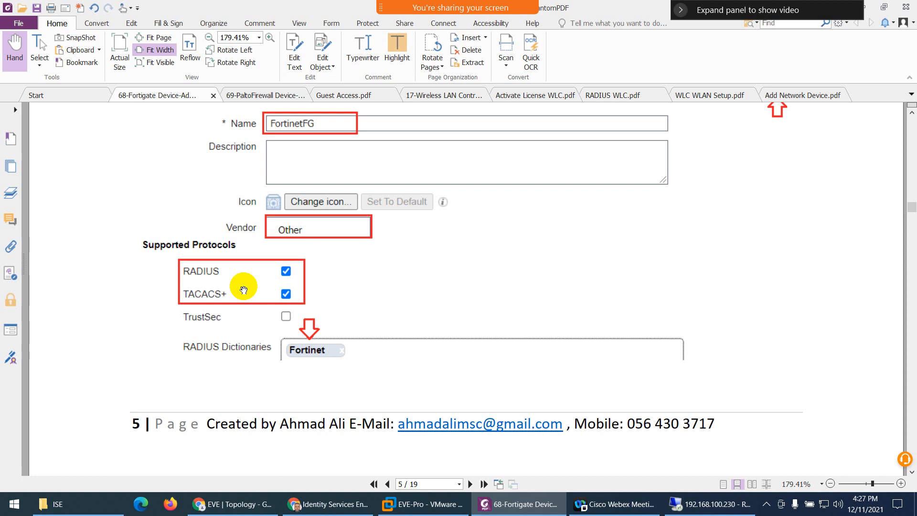
scroll(385, 282, "down", 6)
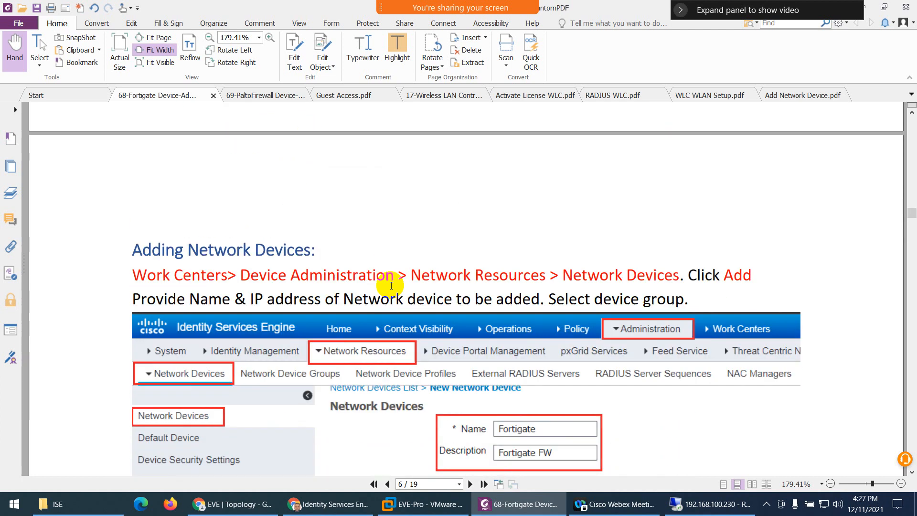
scroll(391, 286, "down", 3)
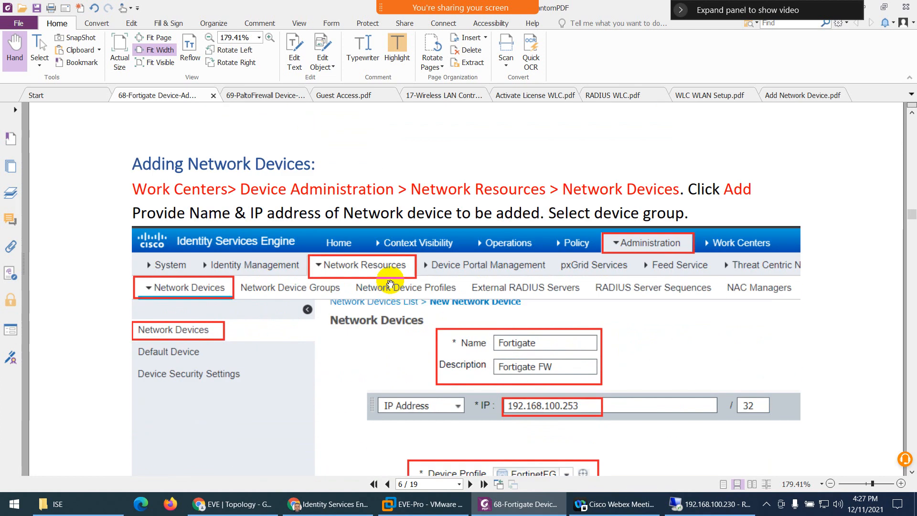
scroll(390, 285, "down", 4)
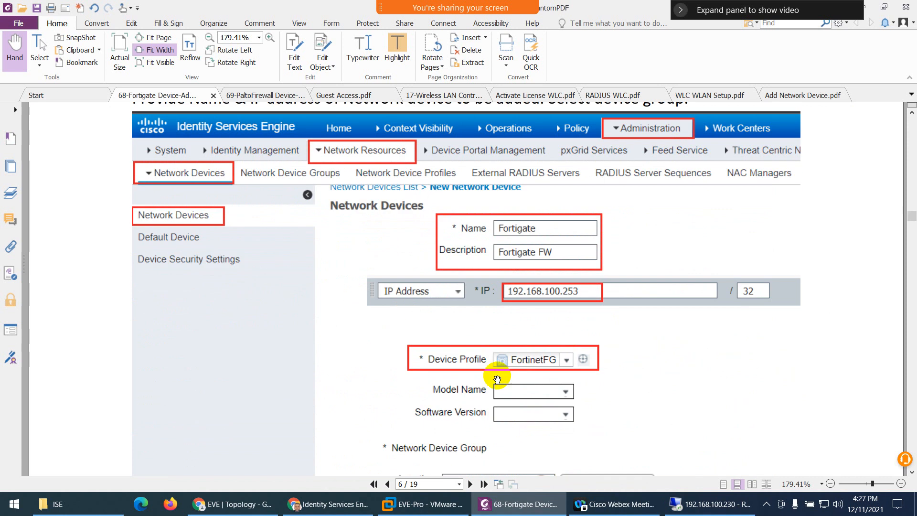
scroll(509, 362, "up", 4)
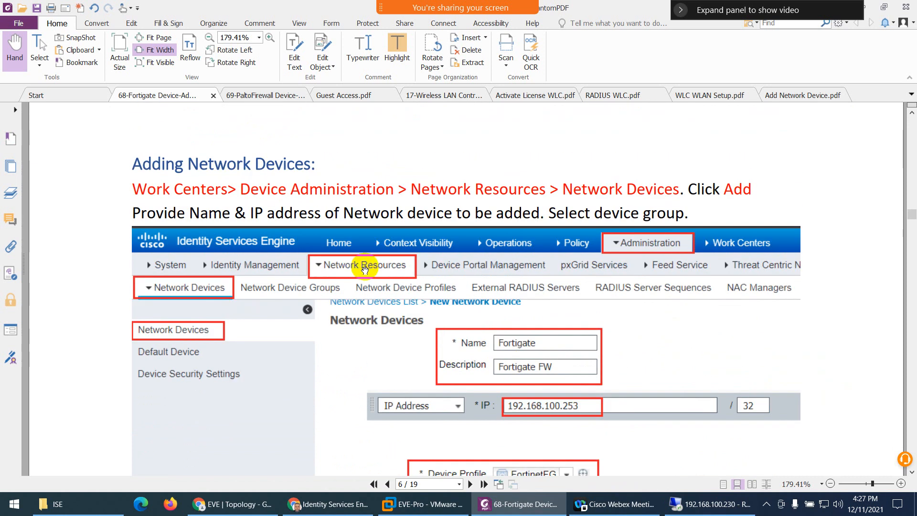
left_click(273, 497)
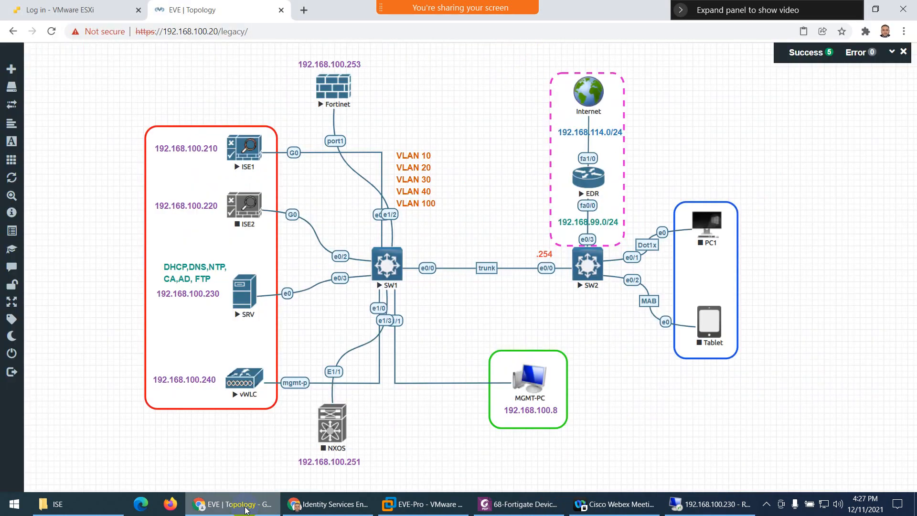
double_click(329, 65)
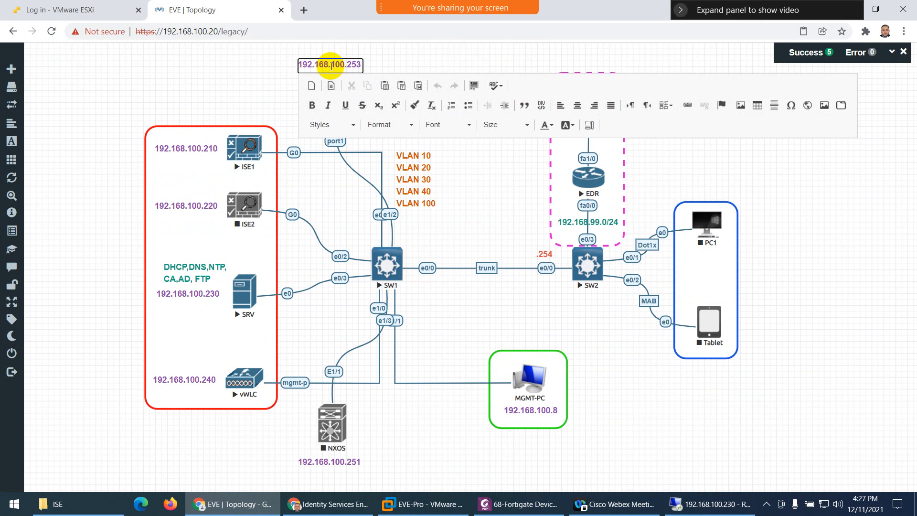
double_click(331, 65)
key("ctrl+c")
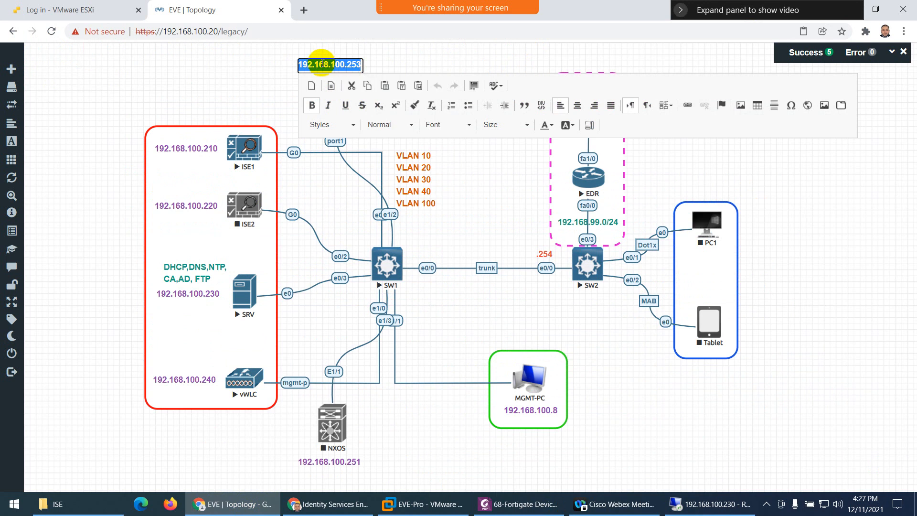
left_click(225, 78)
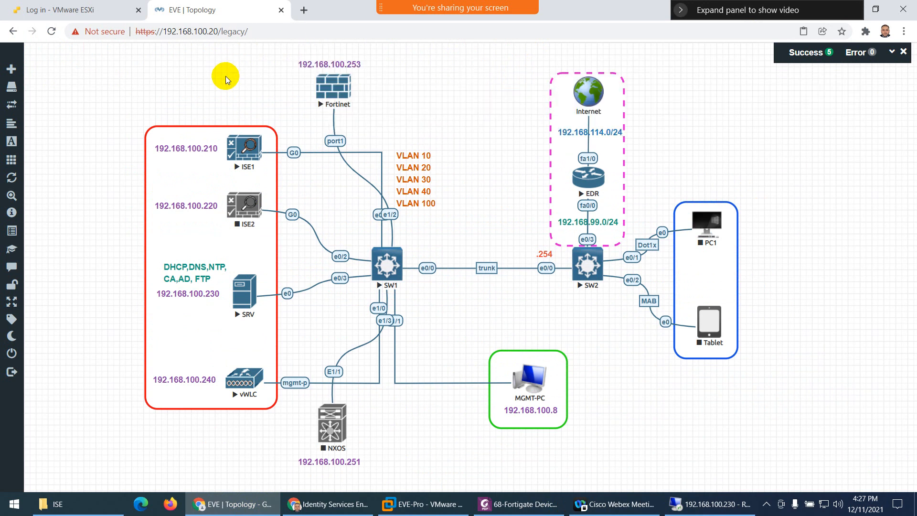
left_click(334, 504)
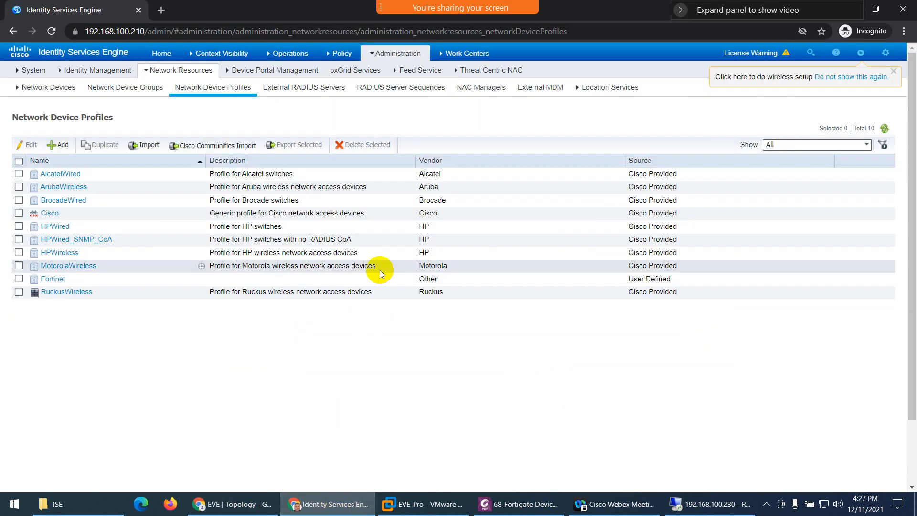
- Go to Administration > Network Resources > Network Devices to list the four existing devices
mouse_move(393, 61)
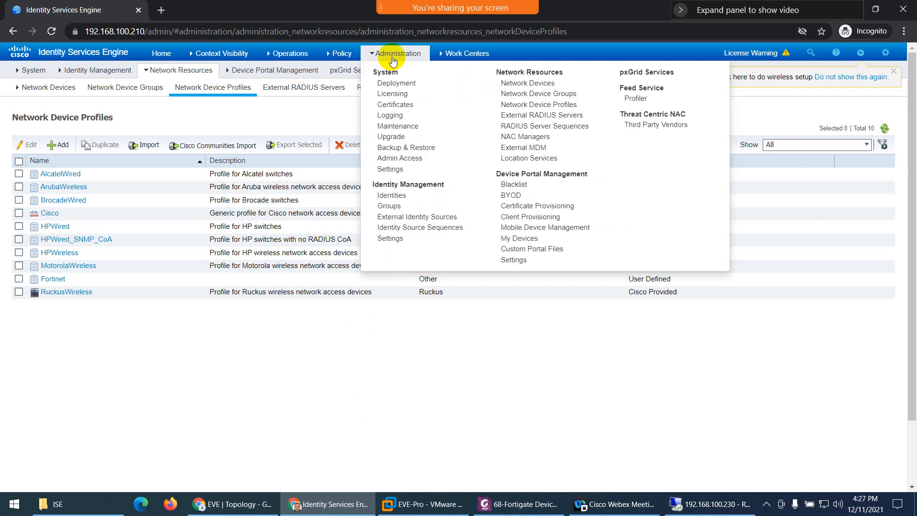
left_click(528, 84)
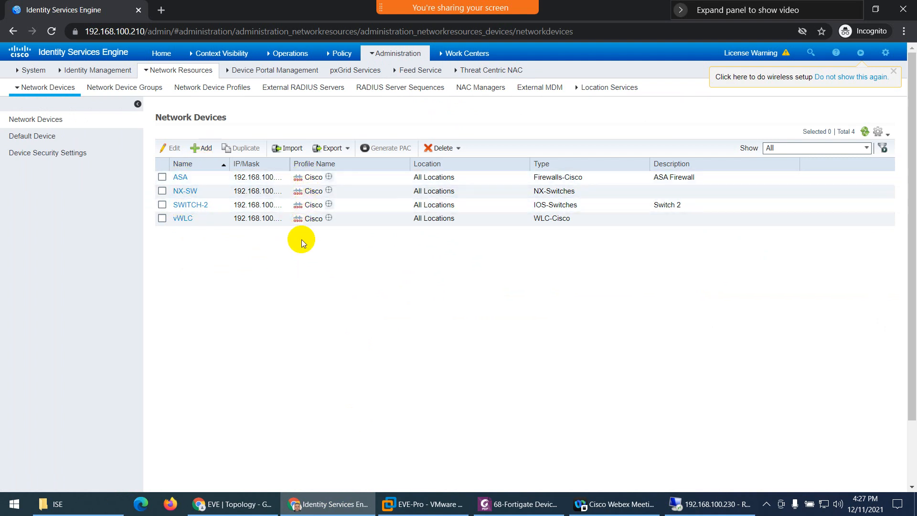
- Add a network device FortigateFw, description 'Fortigate Firewall', IP 192.168.100.253
left_click(201, 148)
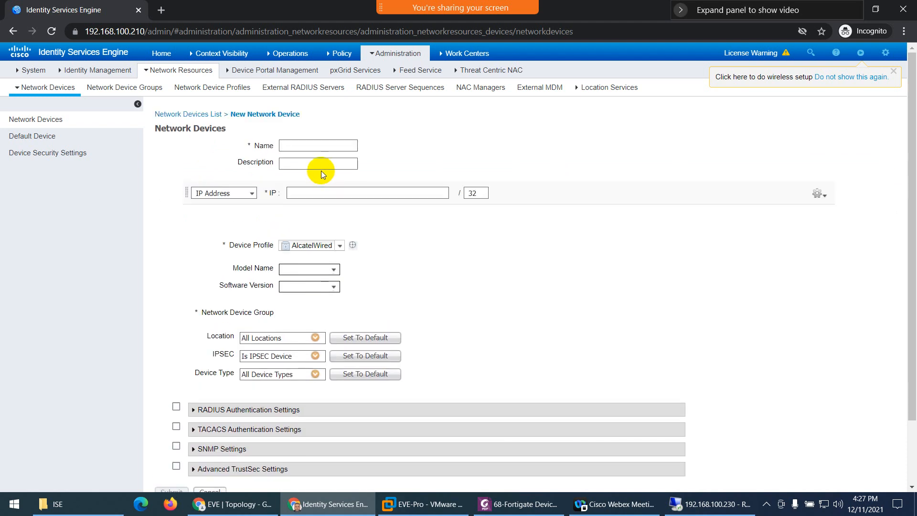
type("Fortigat")
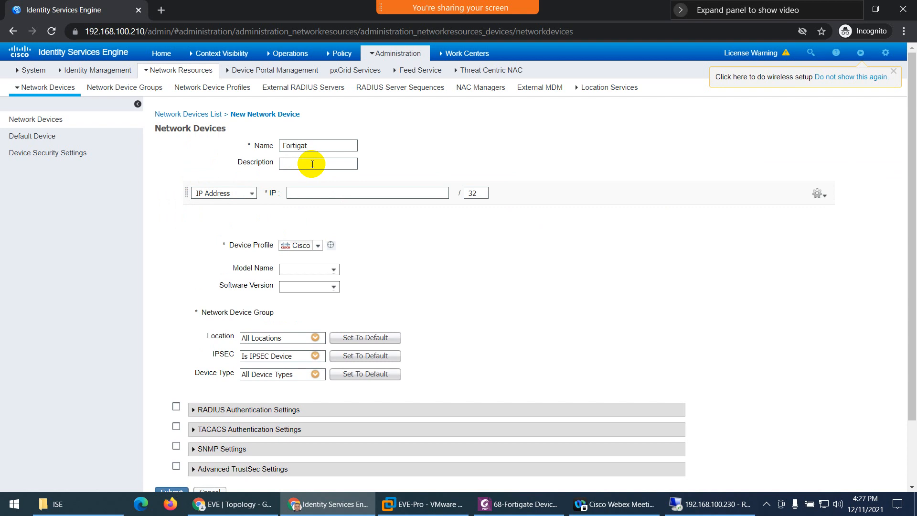
type("eFw")
type("Fortigate")
type(" Firewall")
left_click(321, 192)
key("ctrl+v")
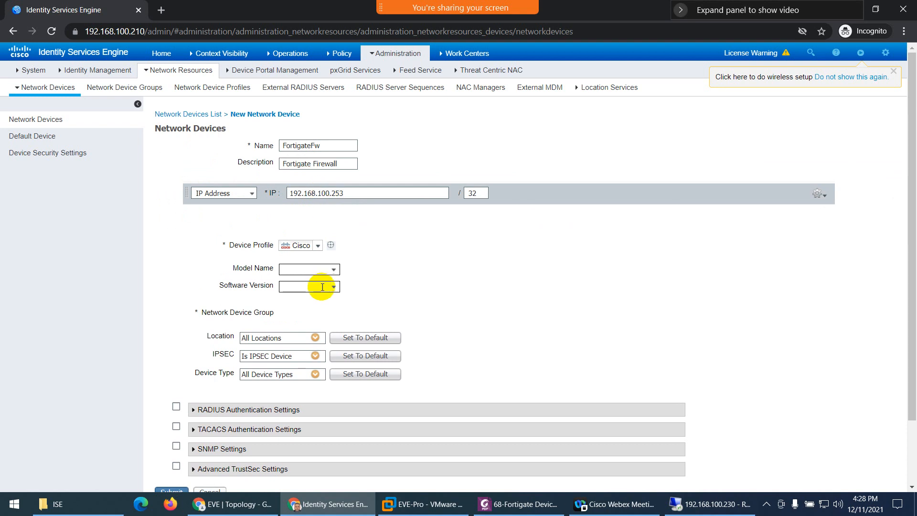
- Set the device profile to Fortinet and the device type to Fortinet_Devices
left_click(318, 245)
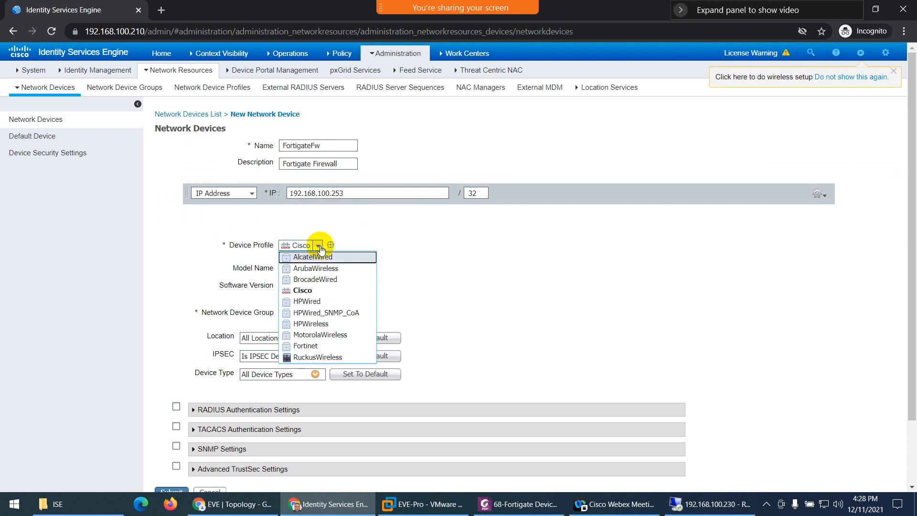
left_click(310, 348)
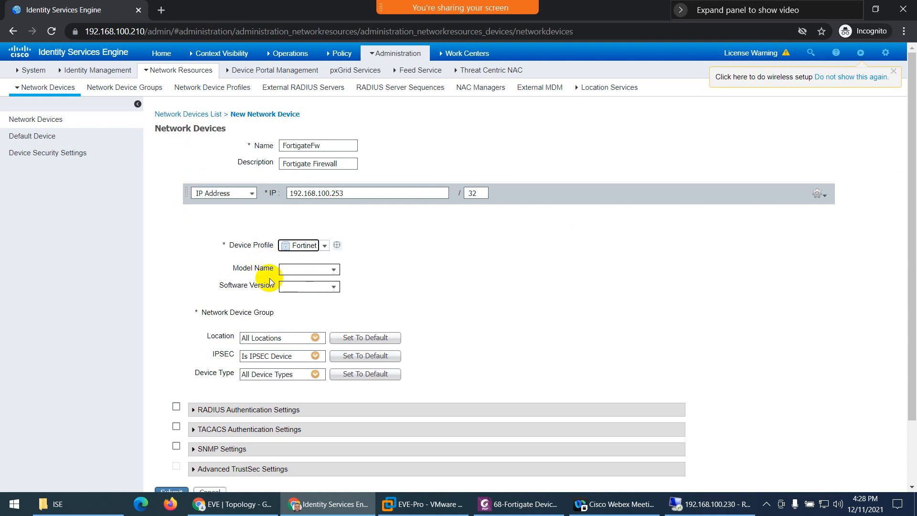
scroll(276, 242, "down", 2)
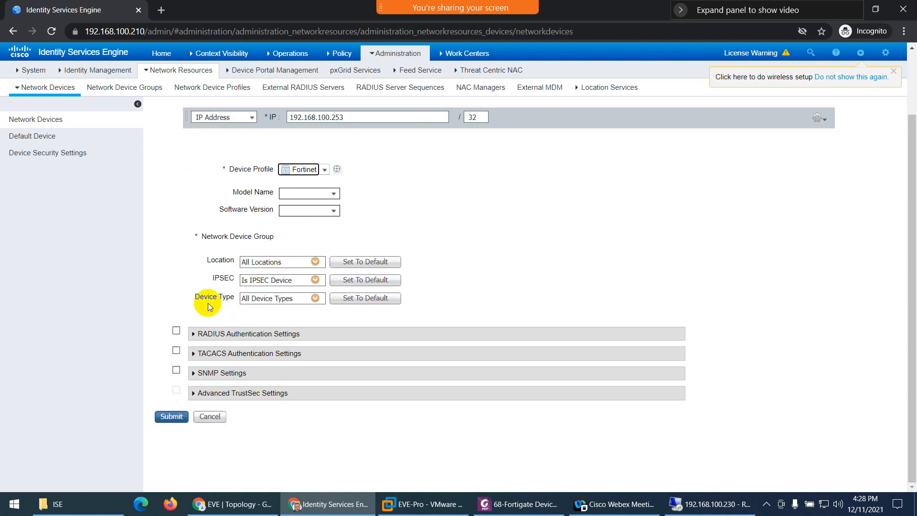
left_click(316, 298)
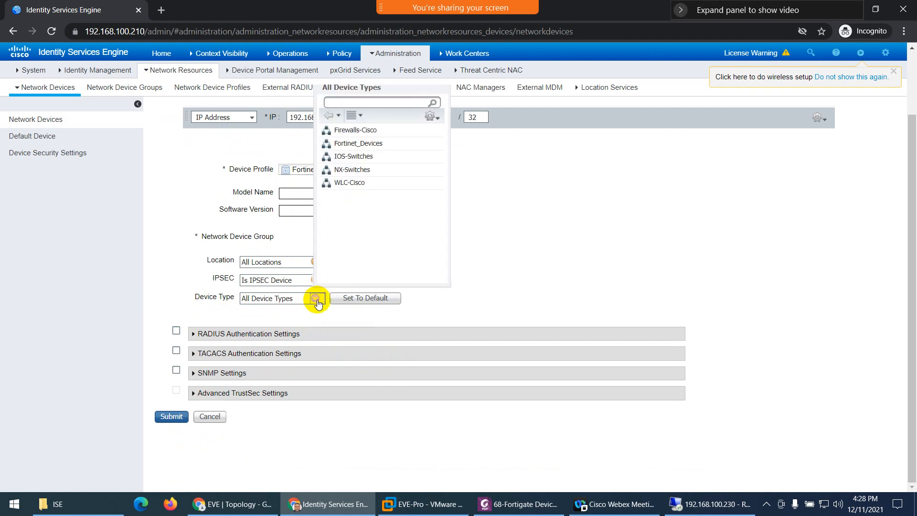
left_click(354, 145)
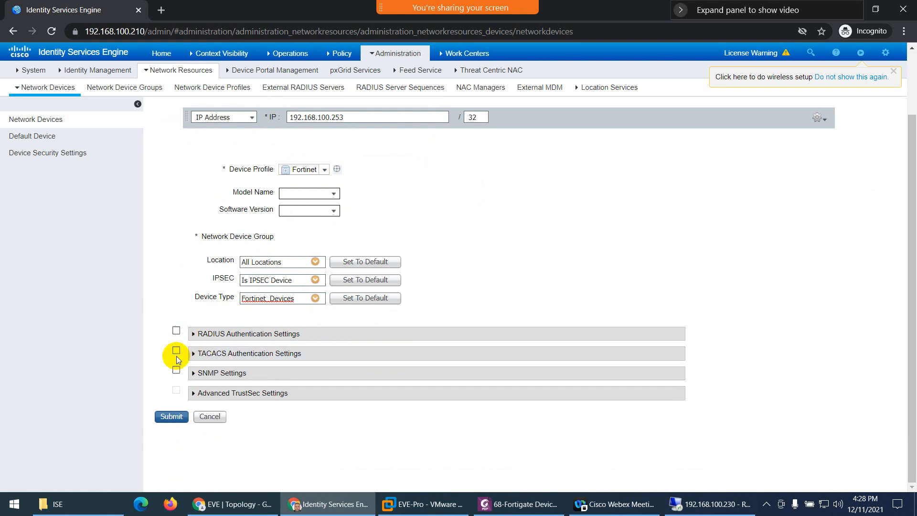
- Enable RADIUS authentication and enter the RADIUS shared secret, revealing it to verify
left_click(177, 330)
left_click(417, 395)
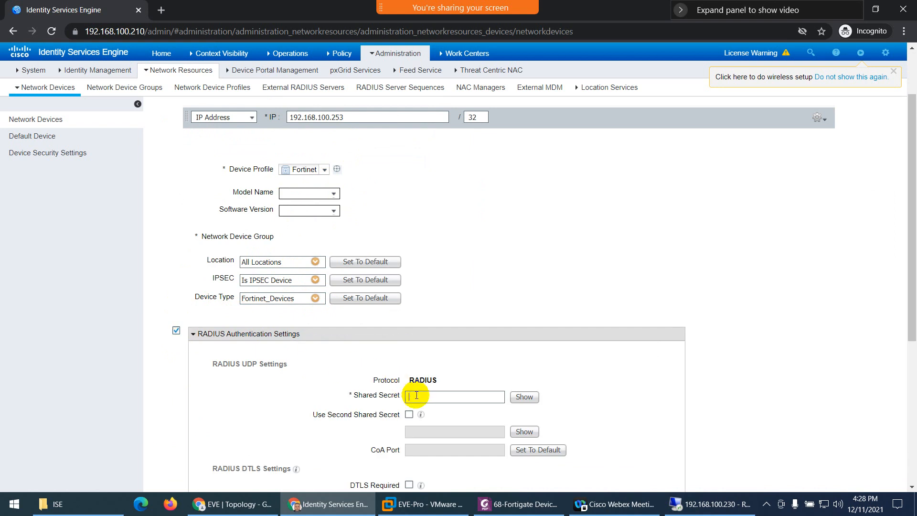
type("•••••••")
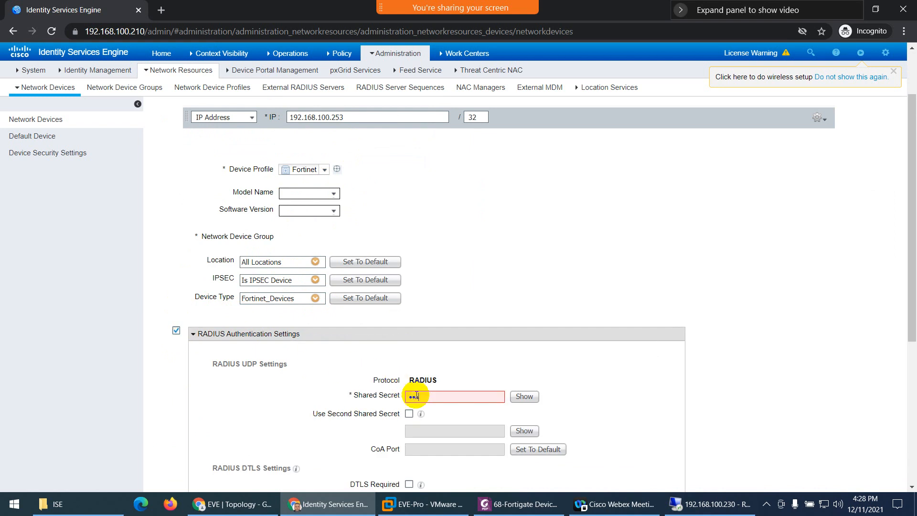
left_click(523, 397)
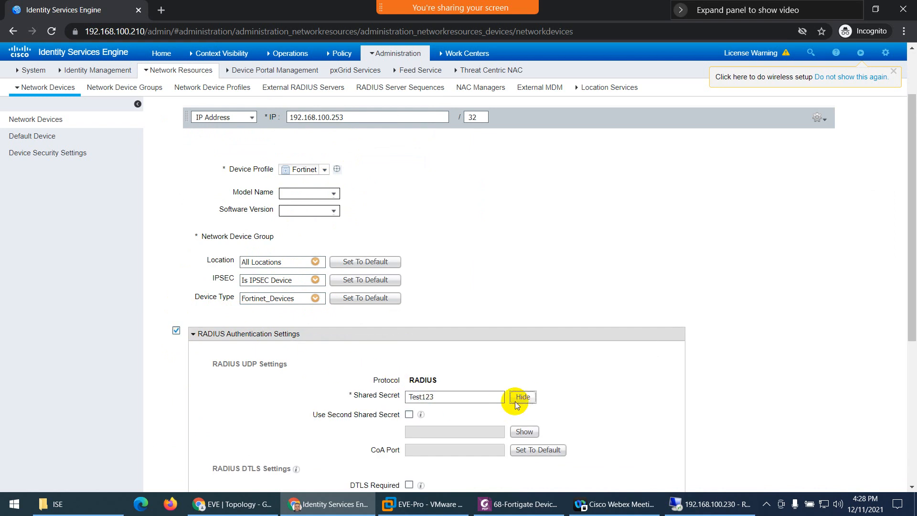
scroll(443, 408, "down", 5)
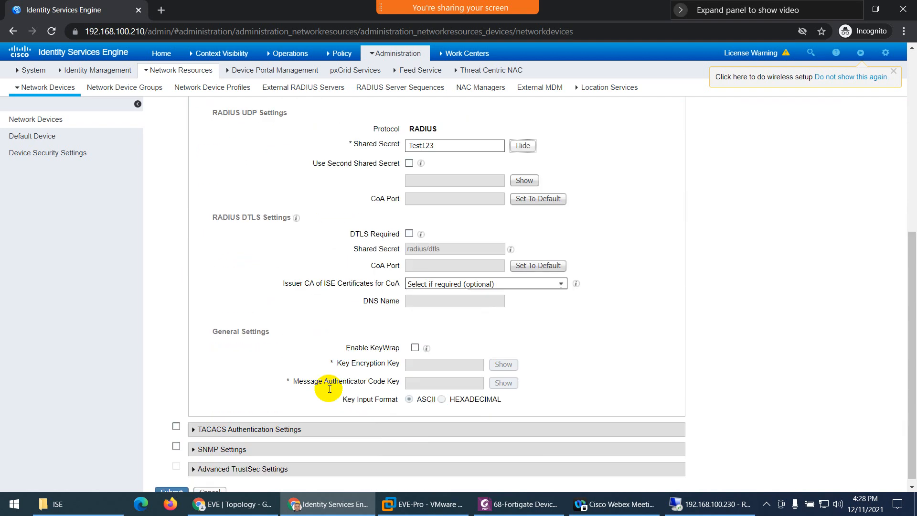
- Enable TACACS authentication with its shared secret, verify it, and submit the device
left_click(176, 421)
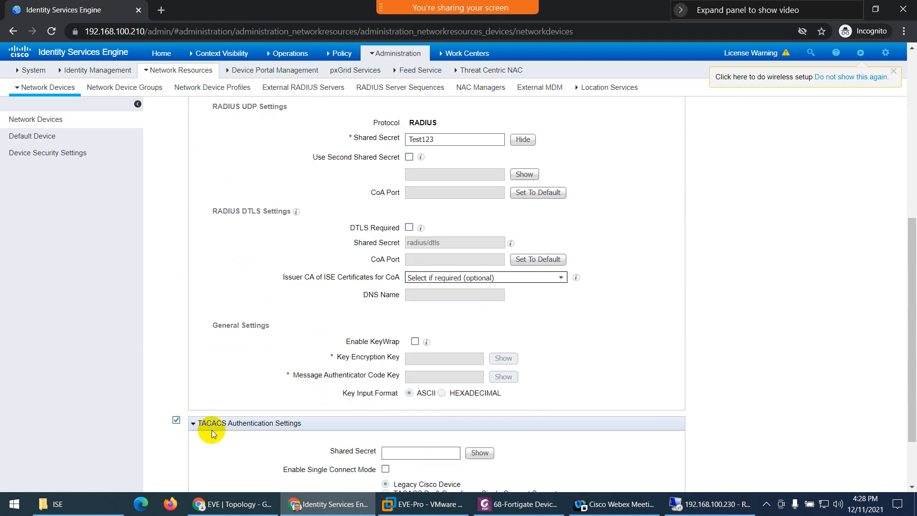
scroll(405, 380, "down", 2)
left_click(420, 370)
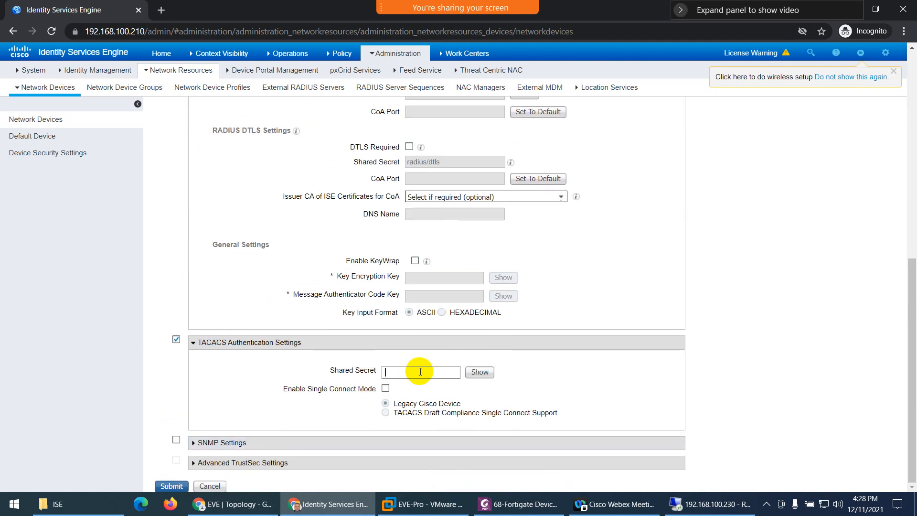
type("test123")
left_click(480, 372)
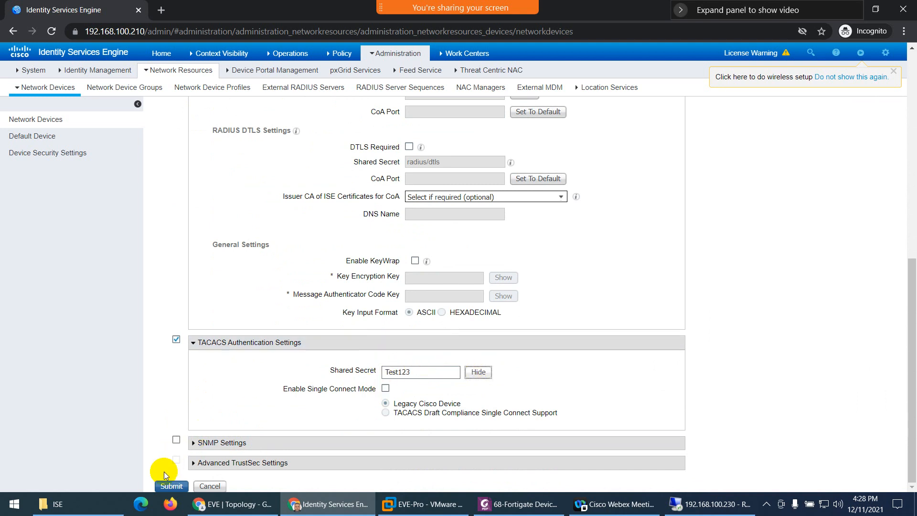
left_click(171, 486)
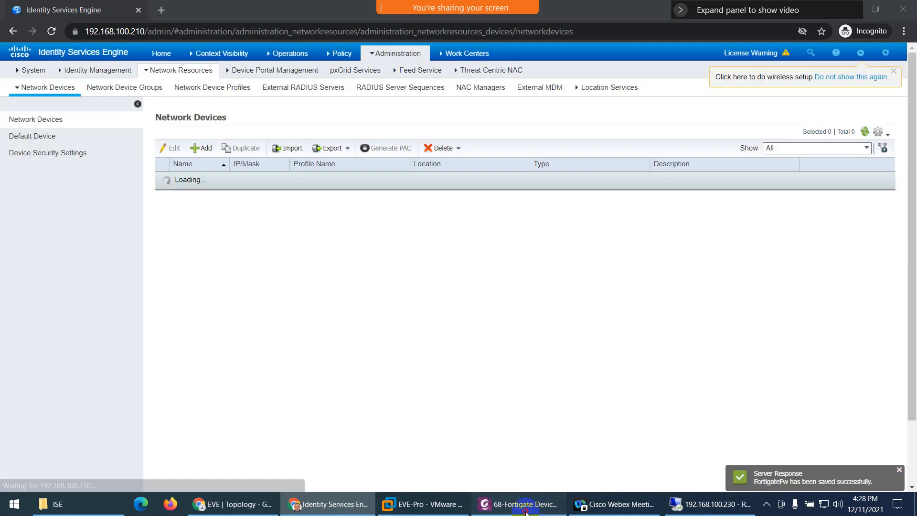
- Scroll the Foxit PDF guide to page 7's Create TACACS Profiles section
left_click(525, 511)
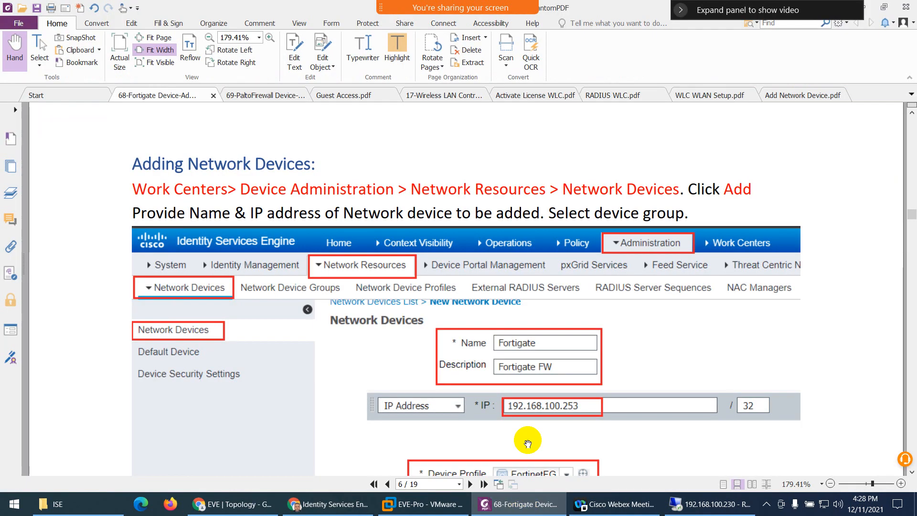
scroll(463, 356, "down", 10)
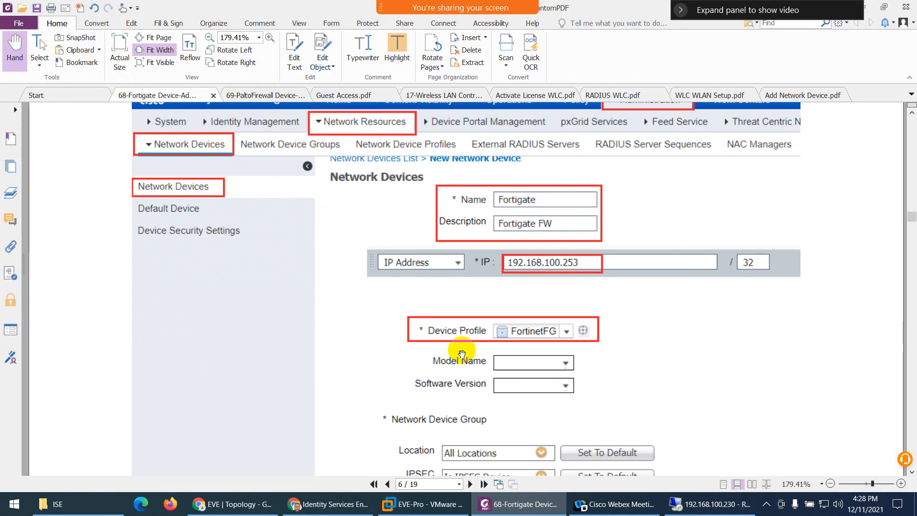
scroll(416, 300, "down", 5)
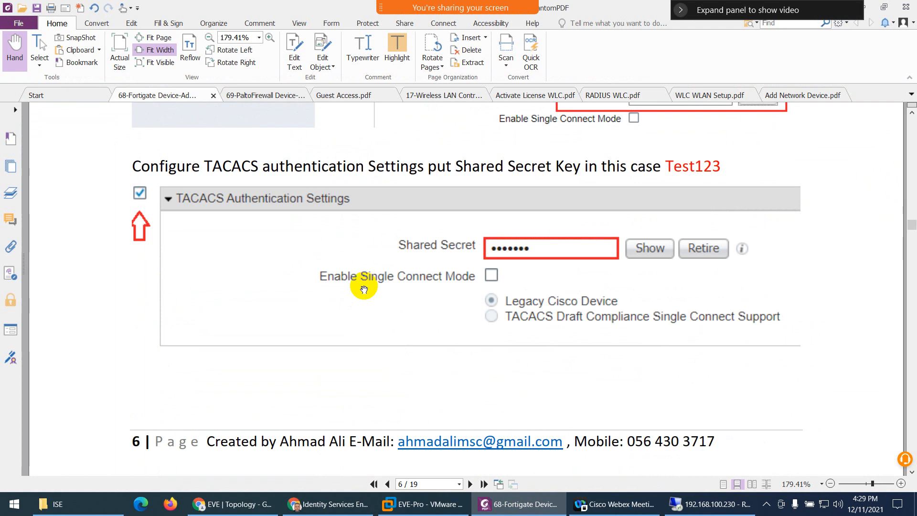
scroll(363, 289, "down", 10)
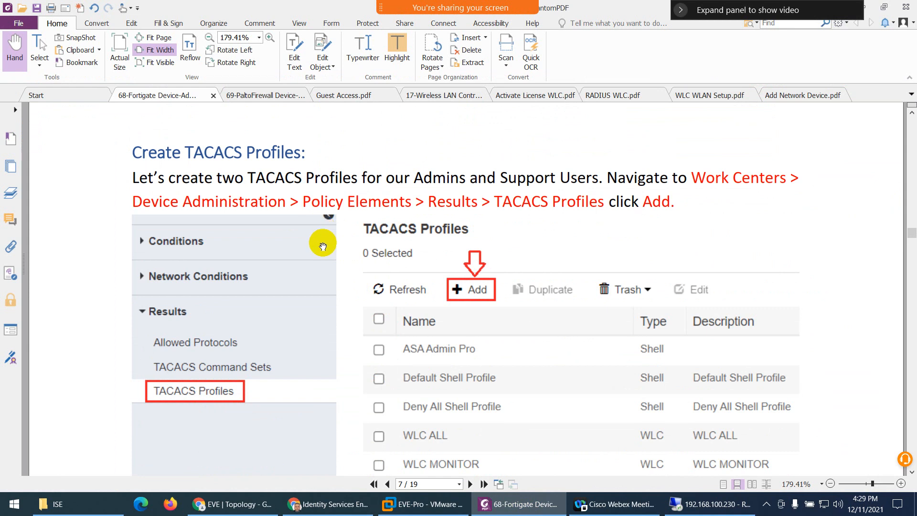
scroll(322, 246, "down", 1)
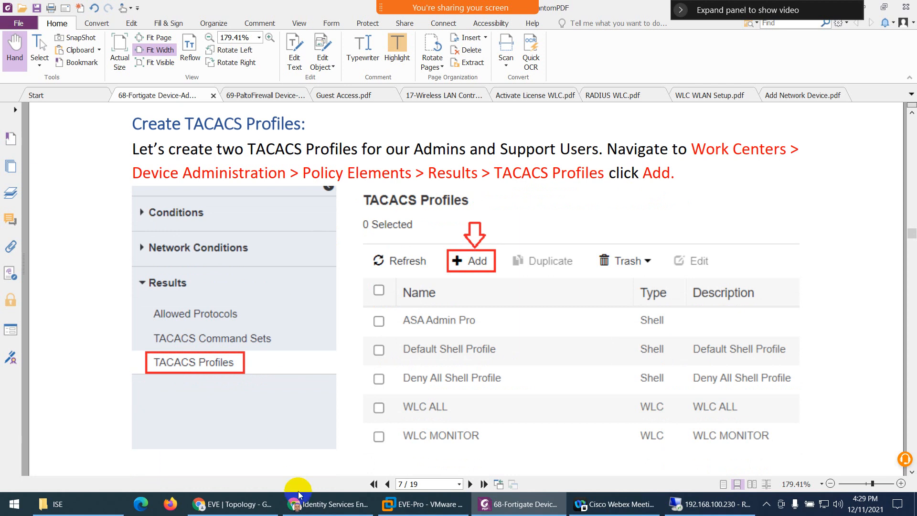
- In ISE, go to Device Administration Policy Elements > Results > TACACS Profiles
left_click(315, 503)
left_click(465, 53)
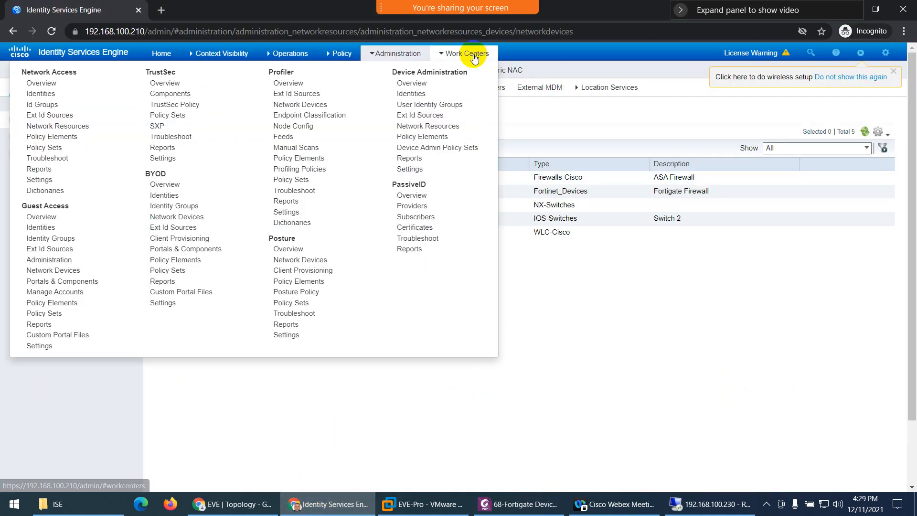
left_click(437, 139)
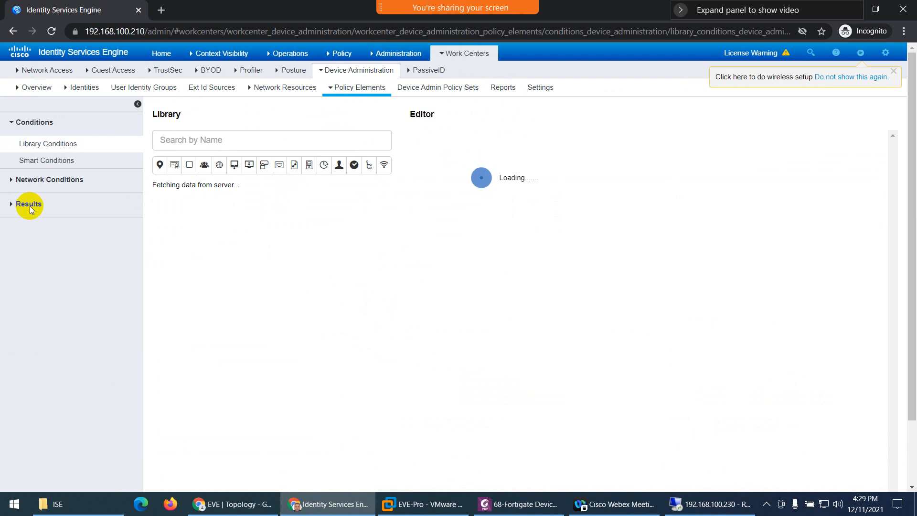
left_click(30, 203)
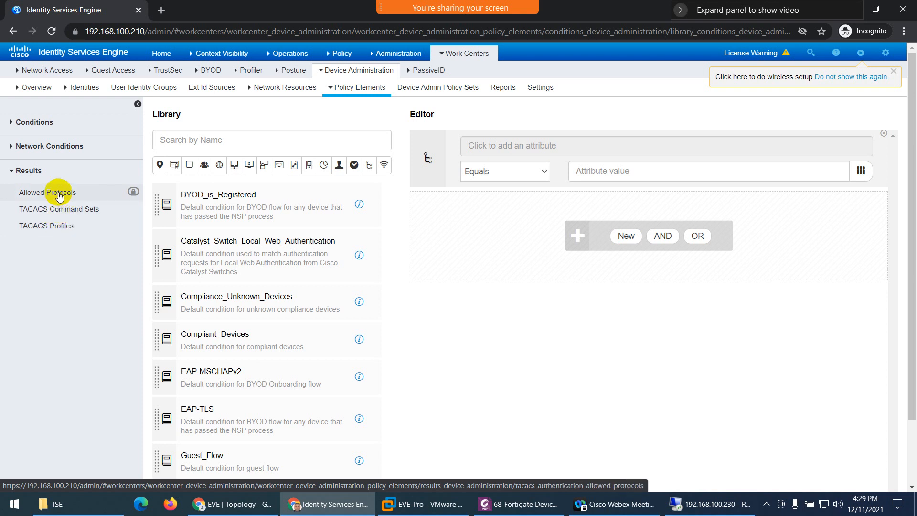
left_click(44, 227)
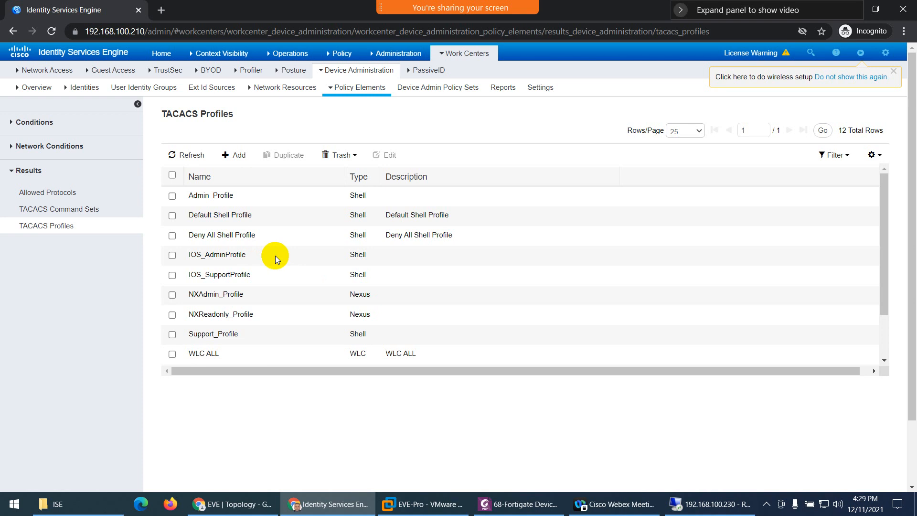
- Start a new TACACS profile named Fortigate and scroll the PDF guide to the profile instructions
left_click(238, 158)
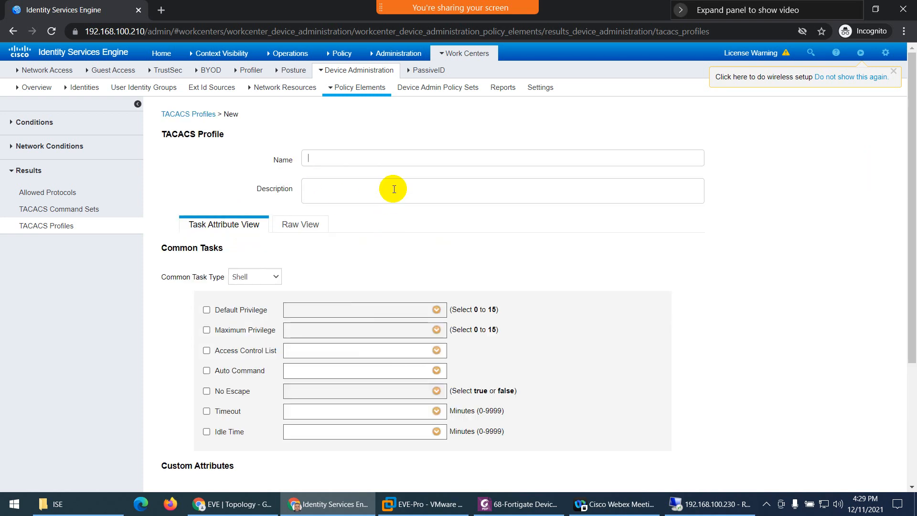
type("For")
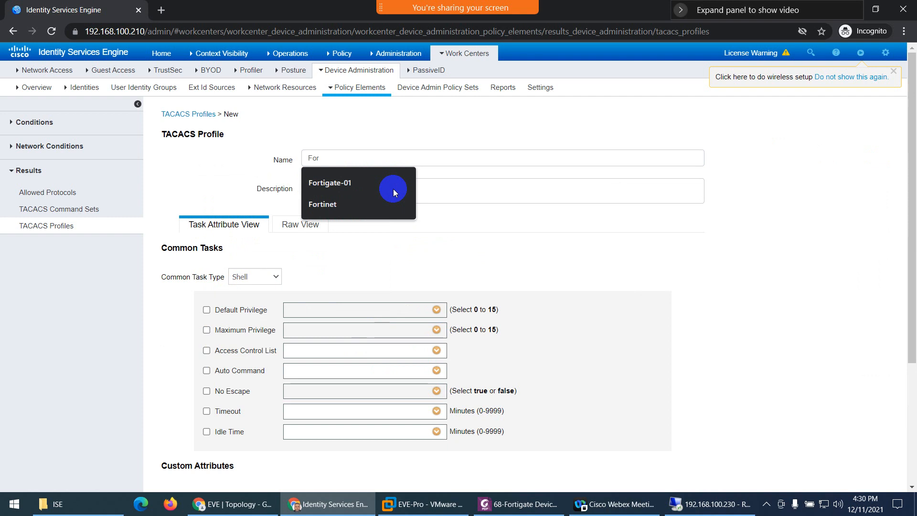
type("tigate")
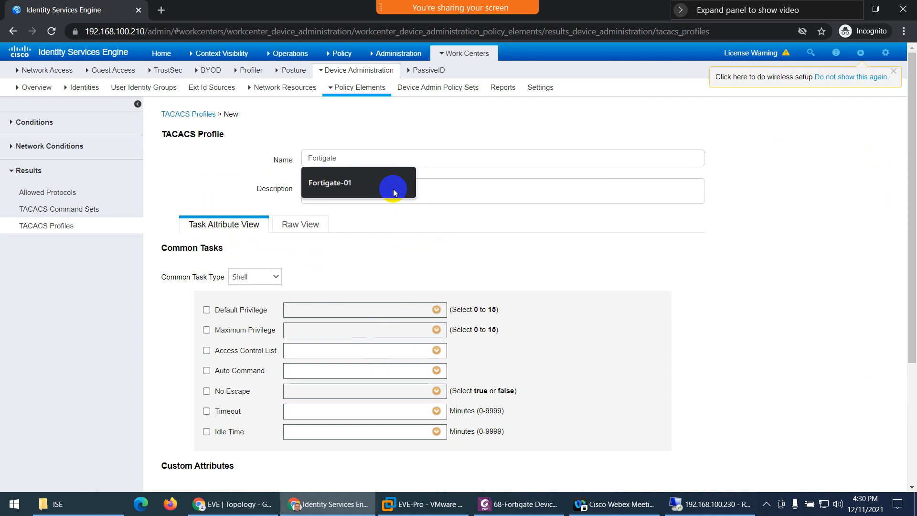
left_click(521, 504)
scroll(497, 343, "down", 3)
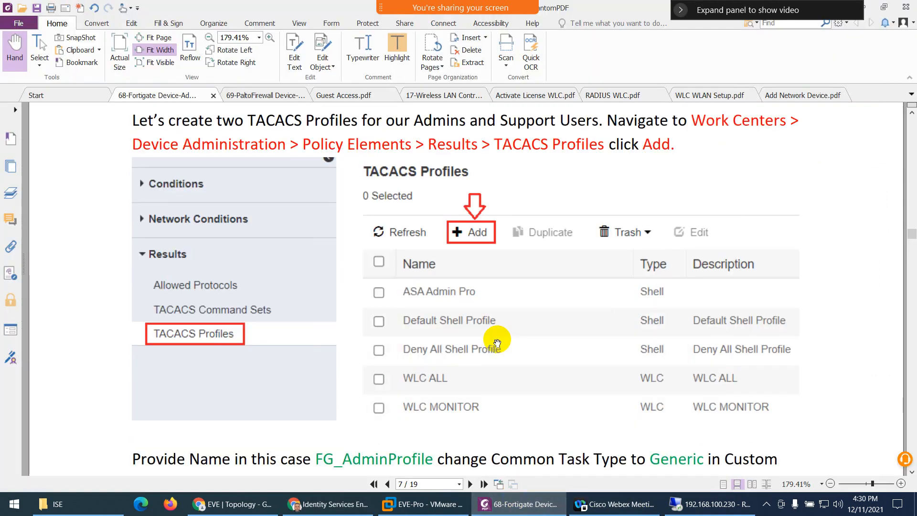
scroll(497, 342, "down", 9)
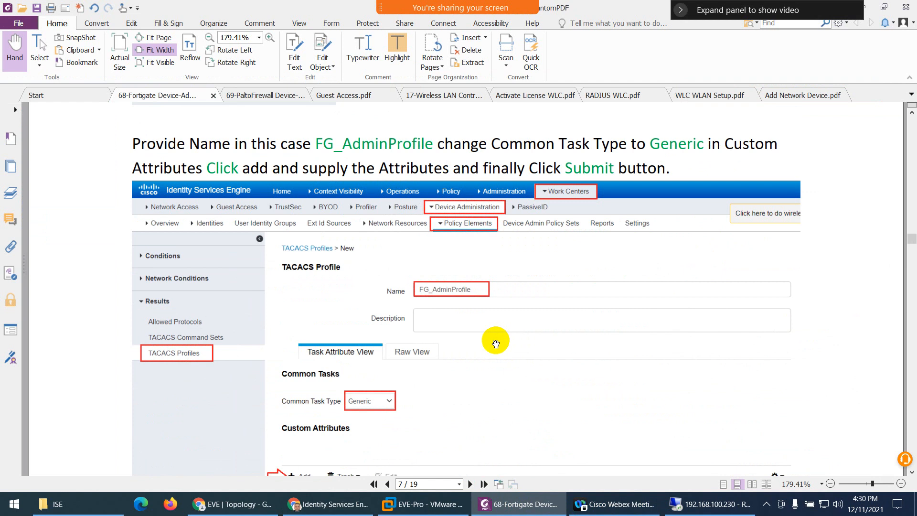
- Extend the TACACS profile name to Fortigate_Admin_Profile and move on to the Description field
left_click(510, 506)
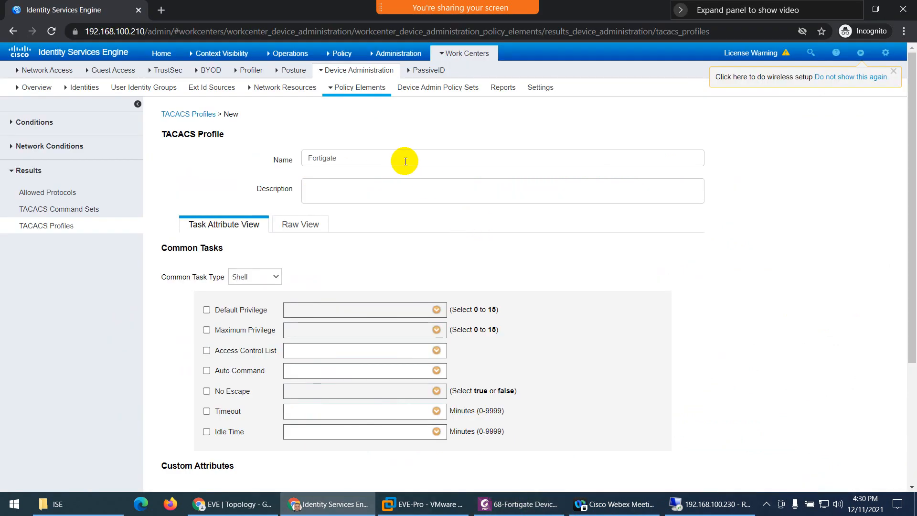
type("AdminProfile")
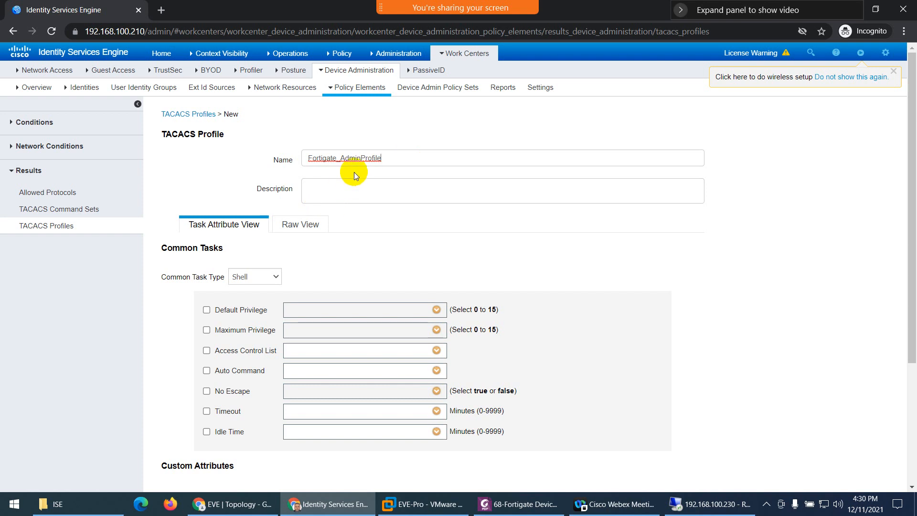
left_click(363, 159)
type("_")
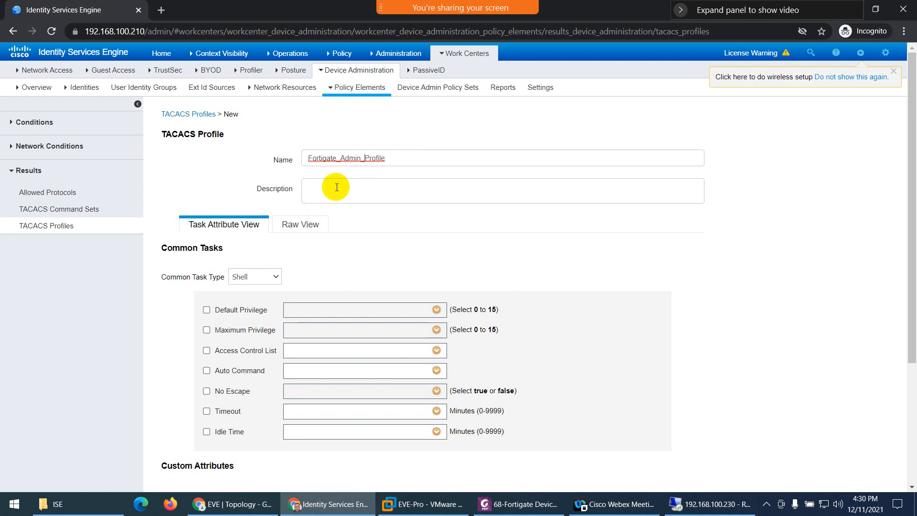
left_click(337, 189)
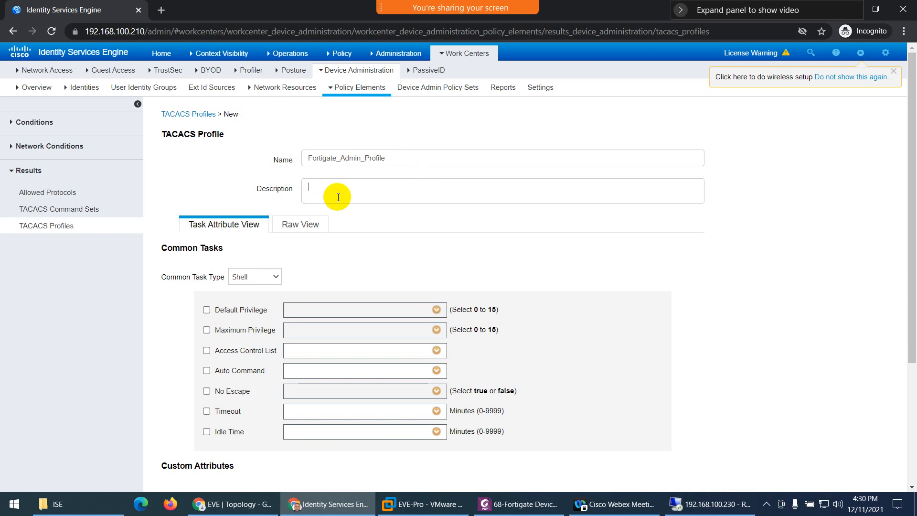
scroll(338, 197, "down", 1)
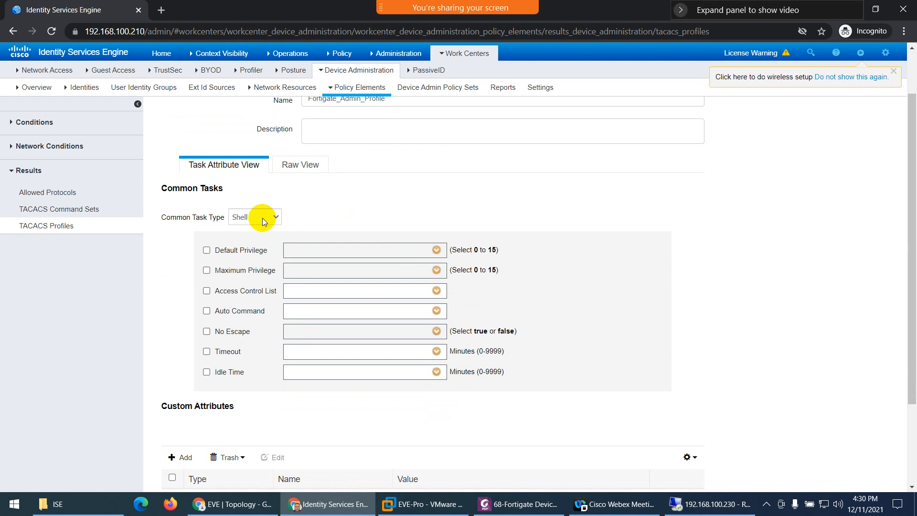
- Set the profile's Common Task Type to Generic after trying WLC and Nexus
left_click(262, 221)
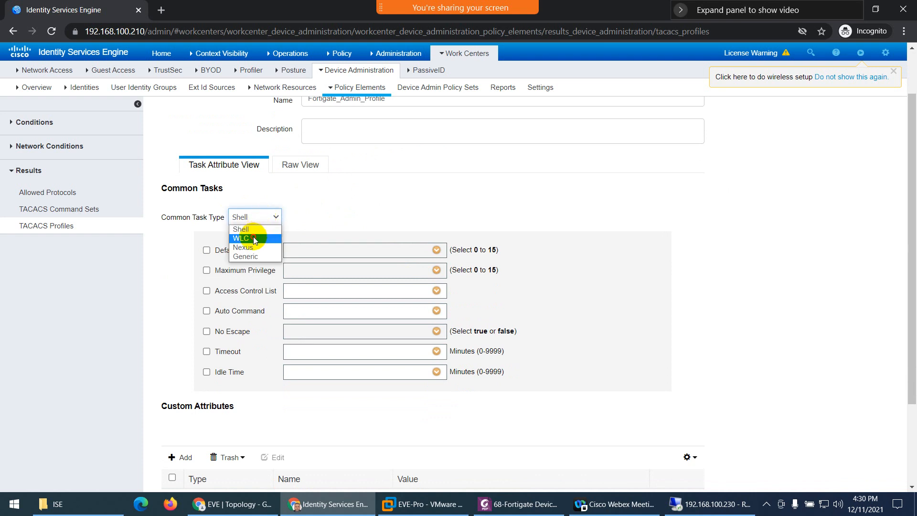
left_click(250, 237)
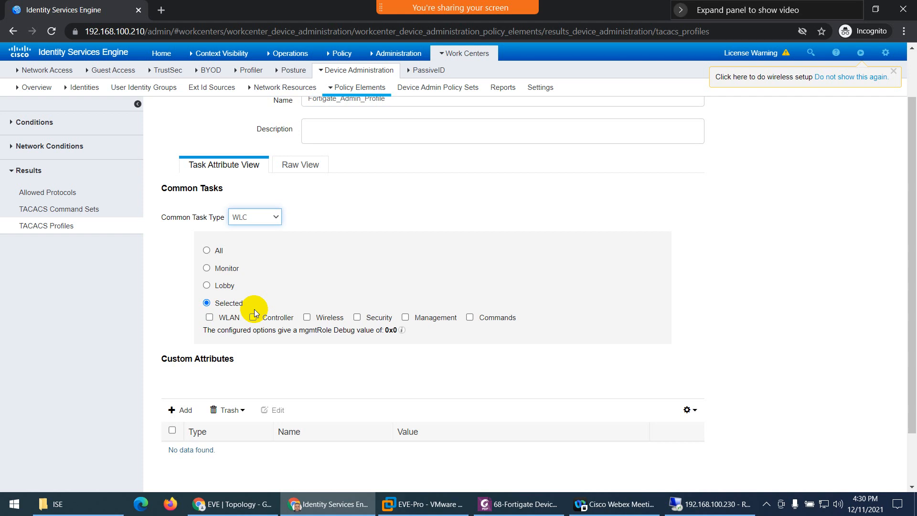
left_click(259, 221)
left_click(257, 248)
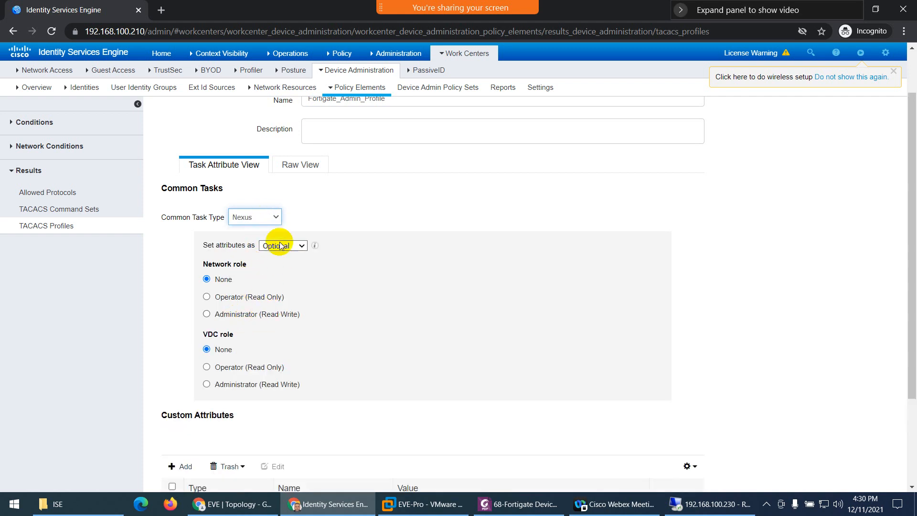
left_click(273, 216)
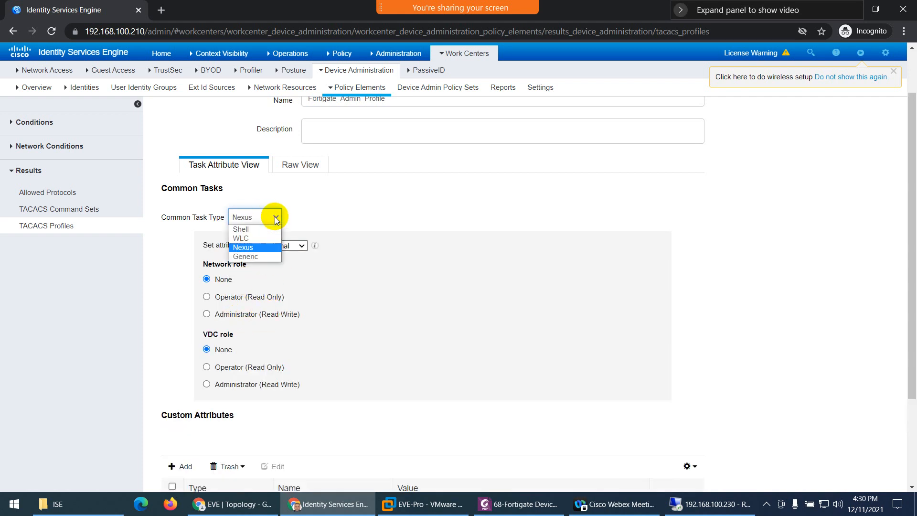
left_click(254, 258)
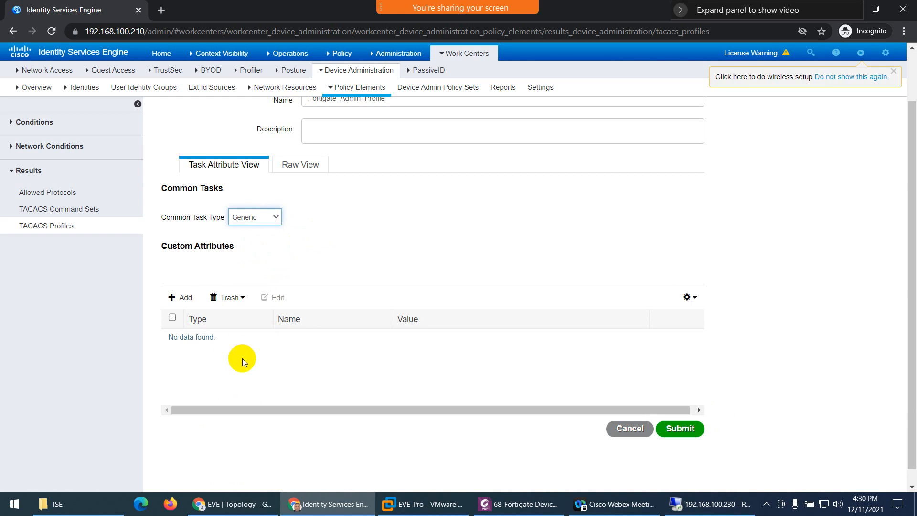
- Look at the profile attributes in Raw View, then return to Task Attribute View
left_click(298, 168)
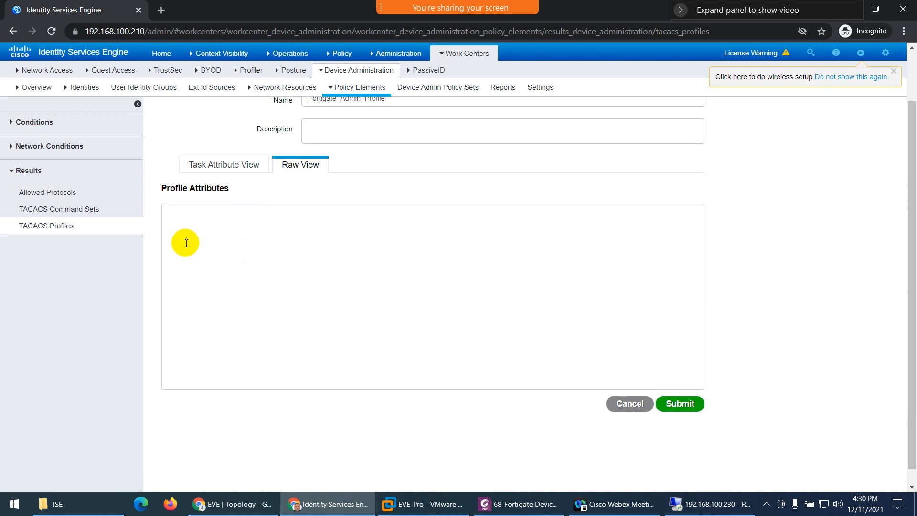
left_click(200, 218)
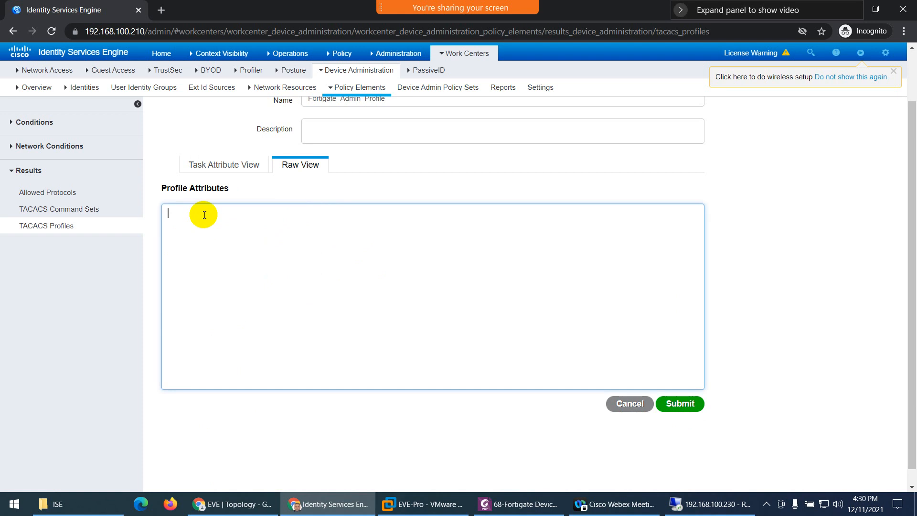
left_click(221, 168)
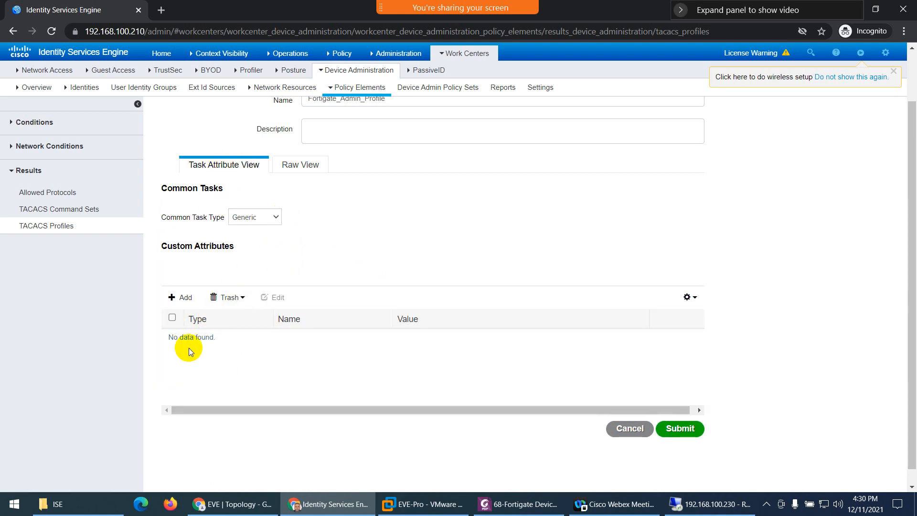
left_click(307, 171)
left_click(235, 167)
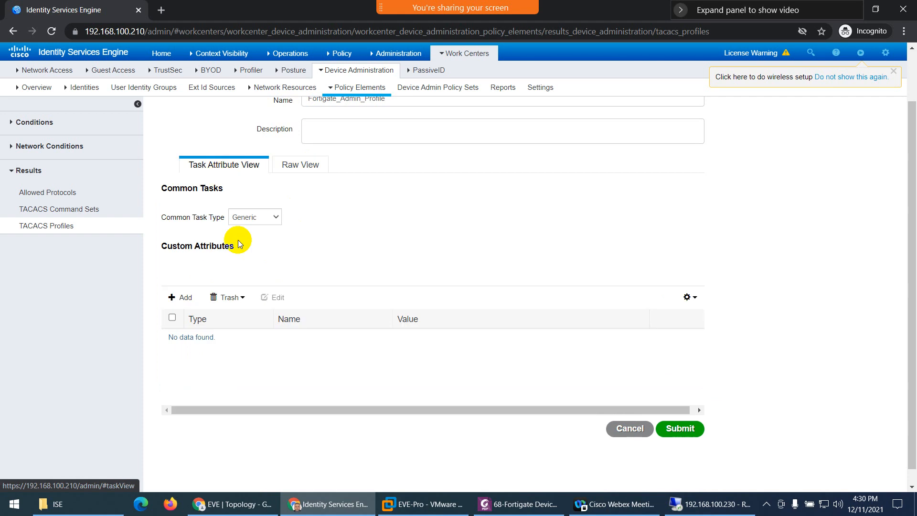
- Add a Mandatory custom attribute row and start on its name field
left_click(182, 303)
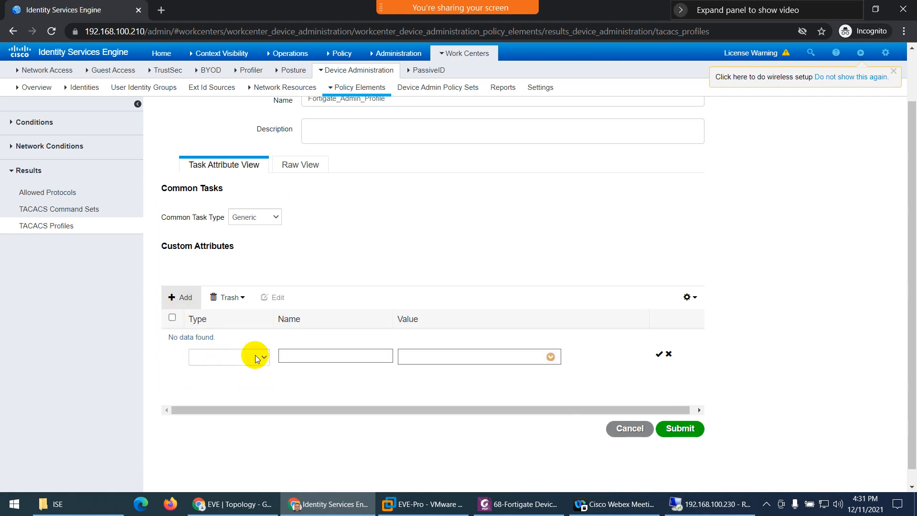
left_click(258, 356)
left_click(241, 369)
left_click(307, 355)
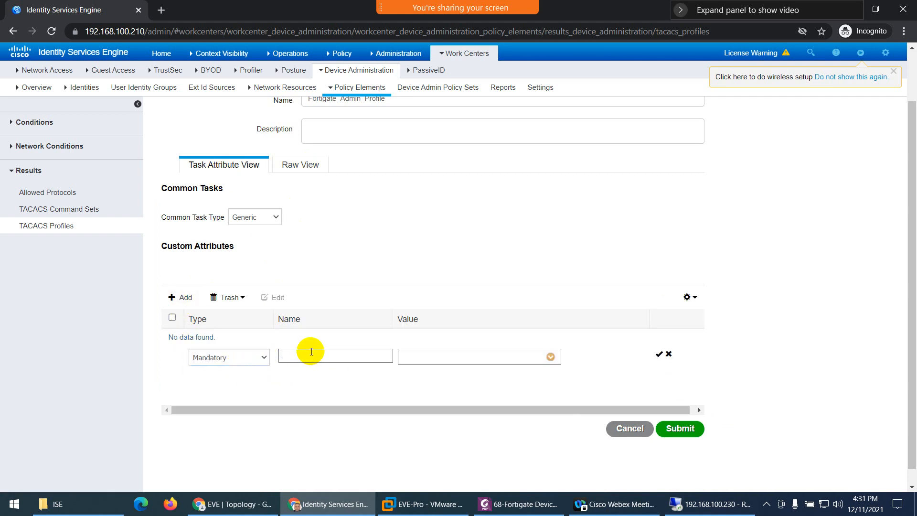
- Scroll through the guide's PDF attribute table to find the values to enter
left_click(519, 509)
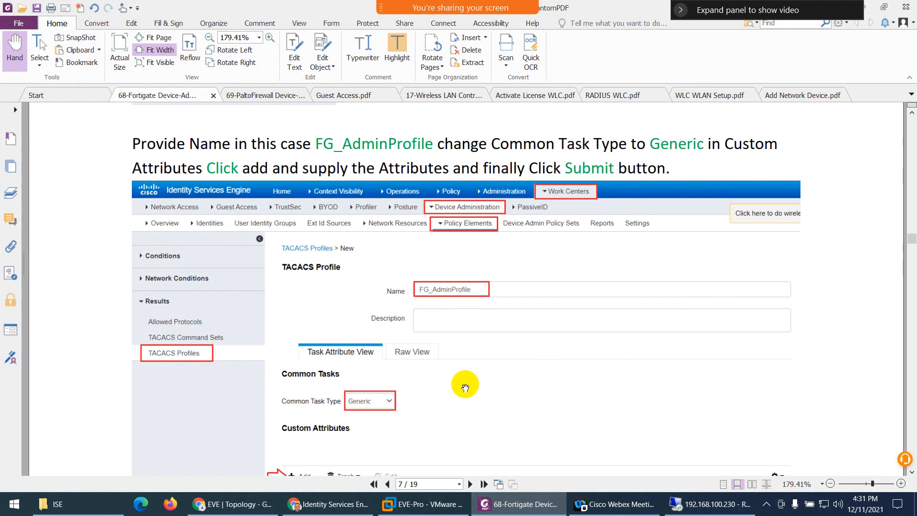
scroll(420, 352, "down", 5)
scroll(370, 318, "down", 3)
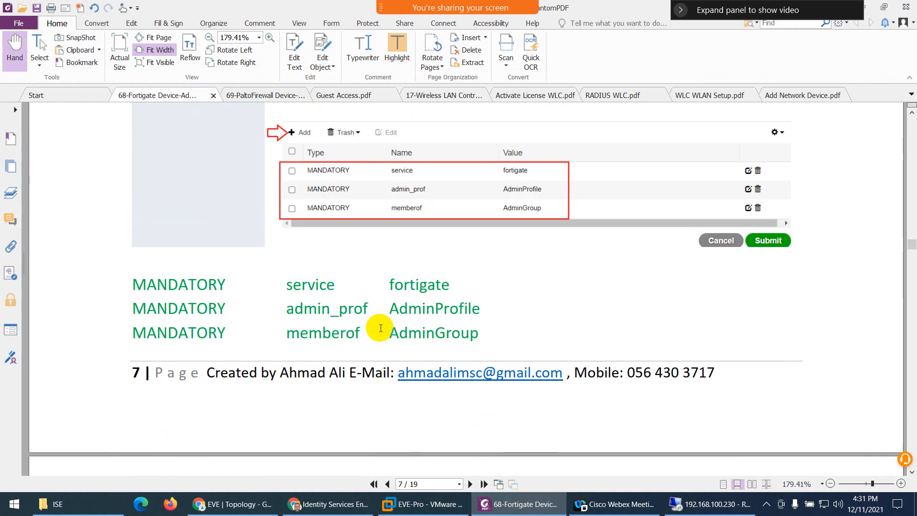
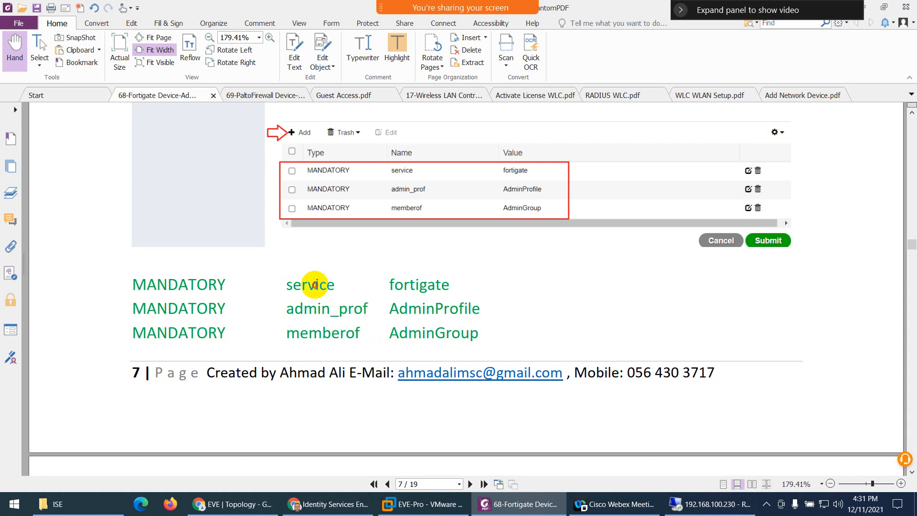
- Fill the first mandatory attribute as service = fortigate, taking the text from the guide
double_click(327, 291)
left_click(334, 504)
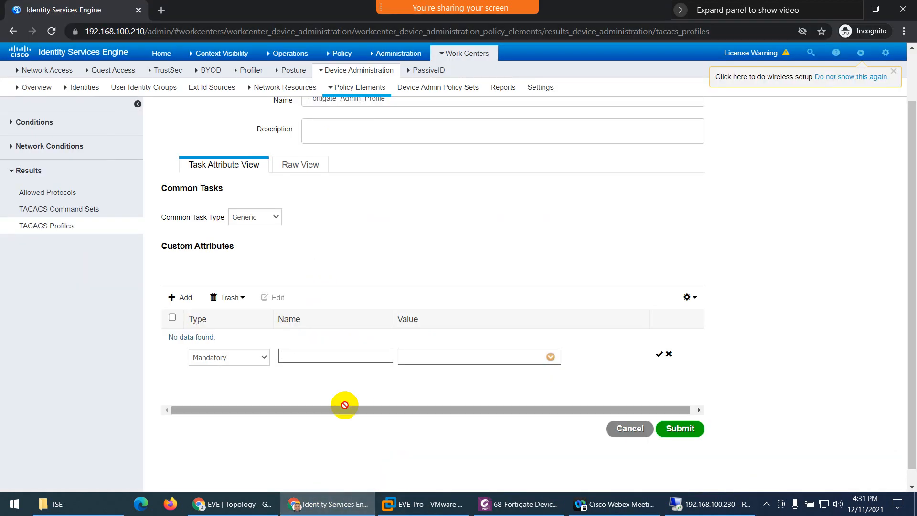
left_click_drag(330, 368, 335, 356)
left_click(328, 506)
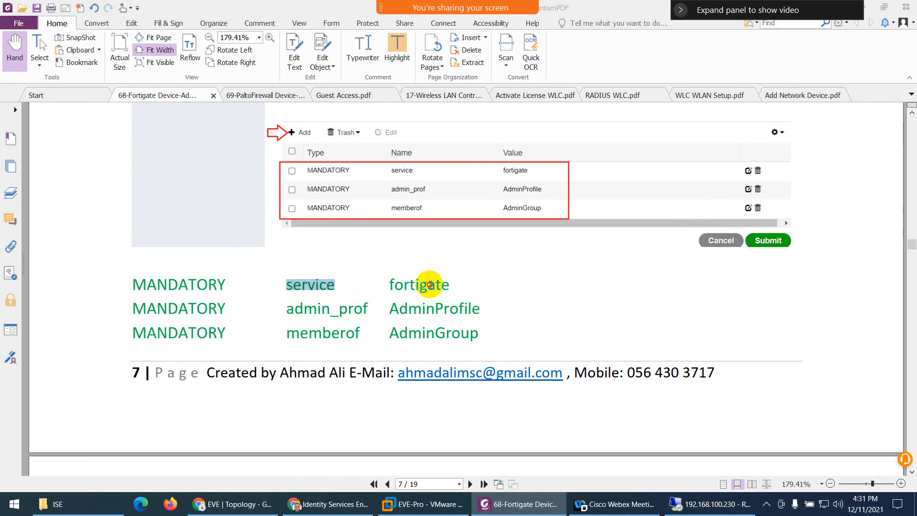
double_click(431, 285)
left_click(334, 503)
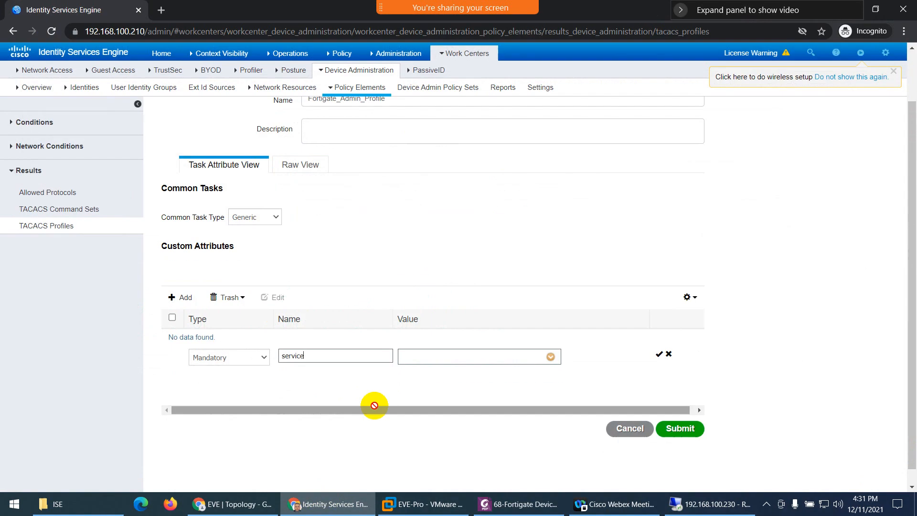
left_click(408, 357)
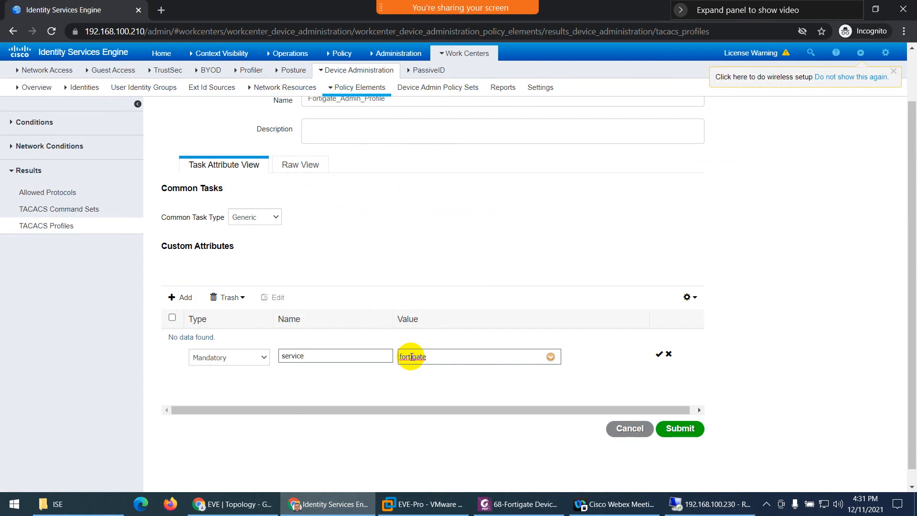
left_click(657, 355)
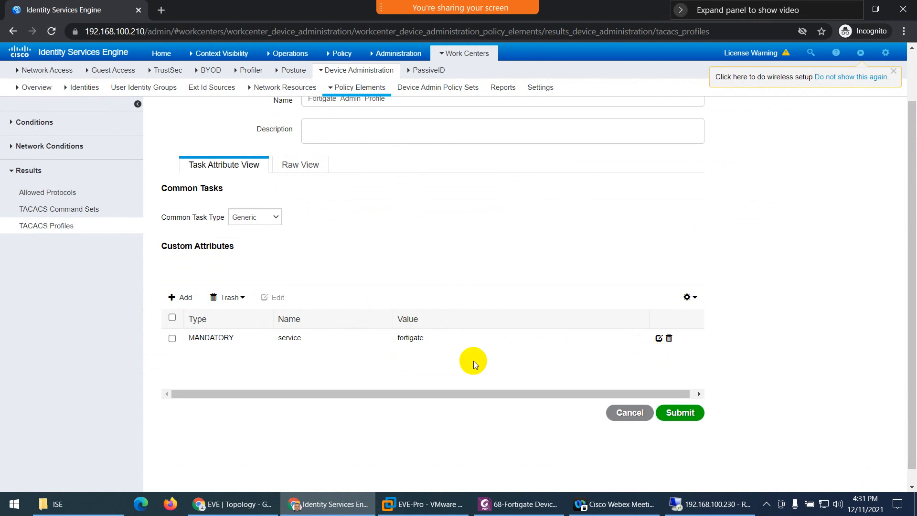
- Add a second mandatory attribute admin_prof = AdminProfile, copied from the guide
left_click(186, 301)
left_click(249, 342)
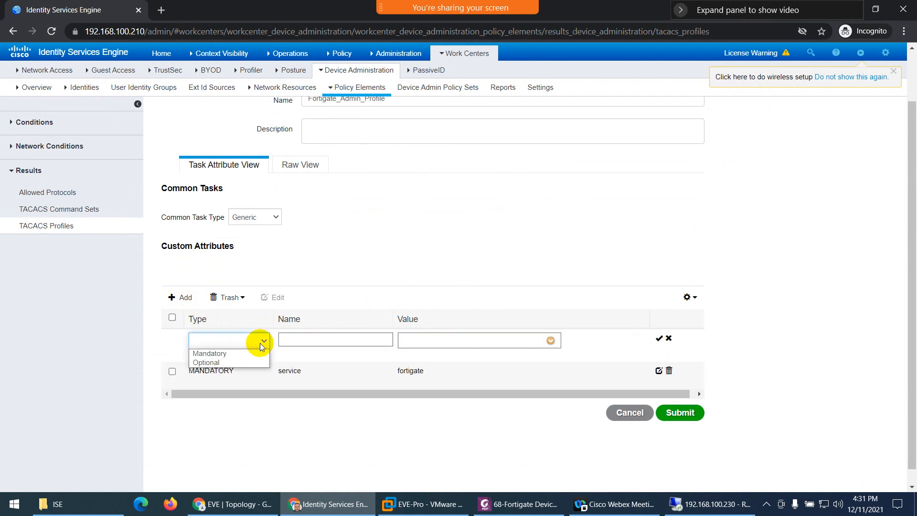
left_click(230, 352)
left_click(483, 503)
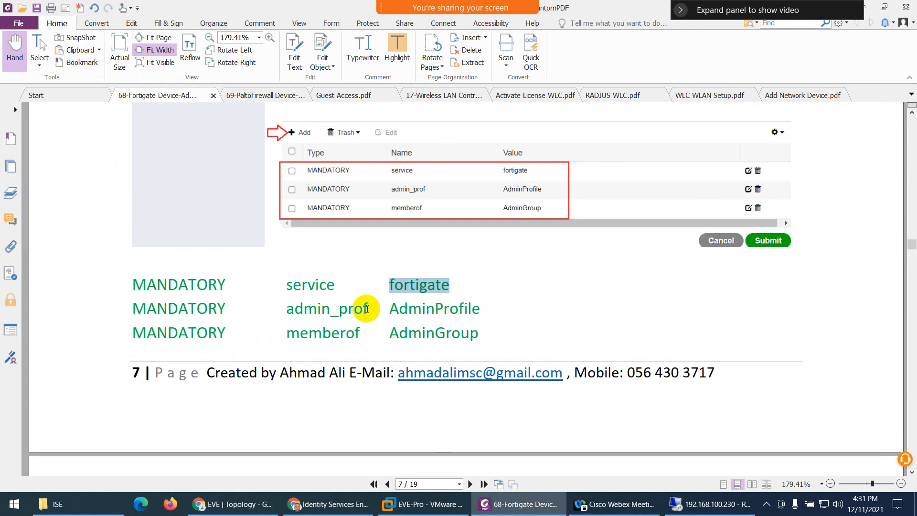
left_click_drag(367, 309, 295, 310)
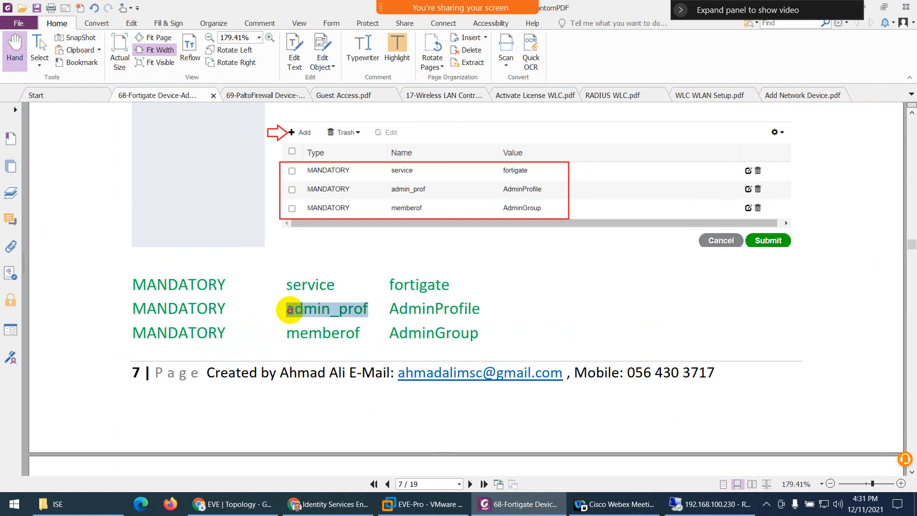
key("alt+Tab")
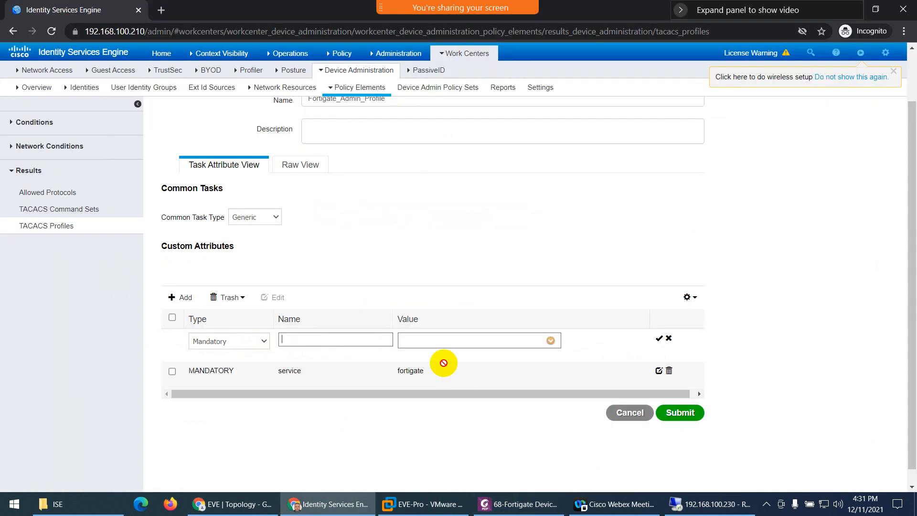
type("admin_prof")
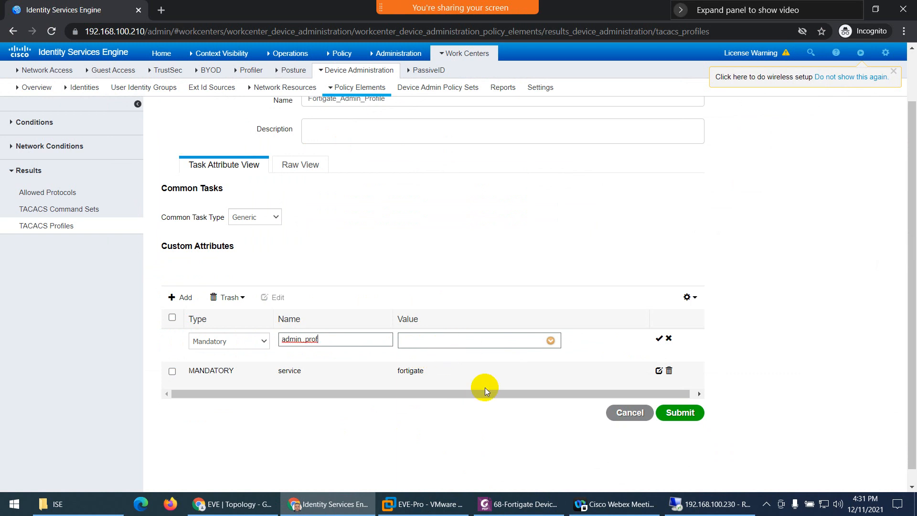
key("alt+Tab")
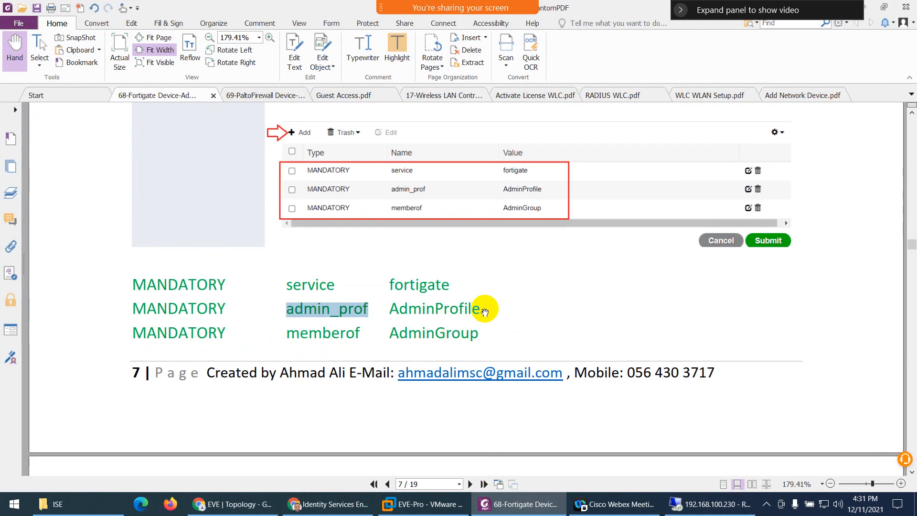
left_click_drag(483, 307, 396, 308)
key("ctrl+c")
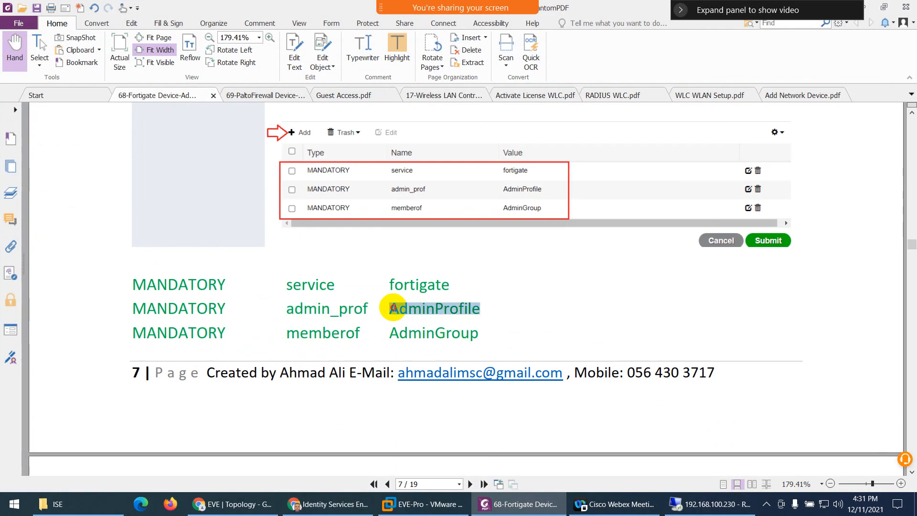
left_click(316, 505)
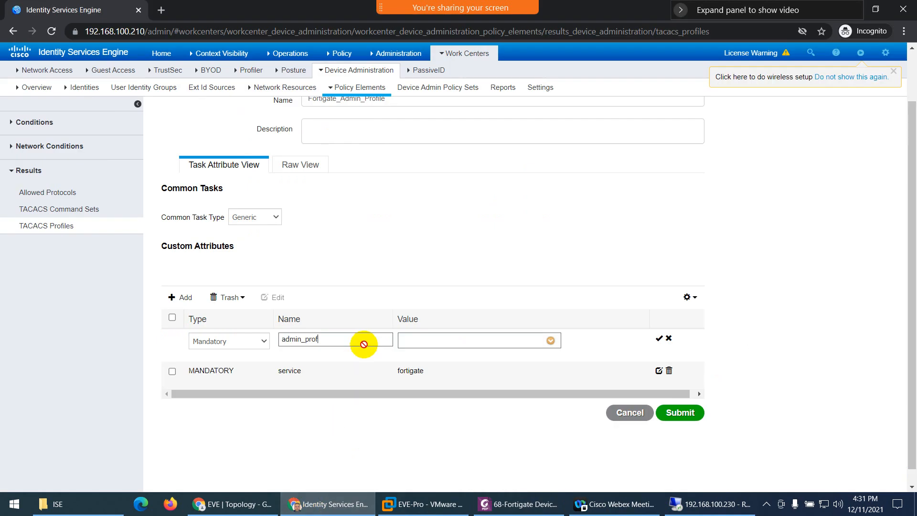
left_click(417, 342)
key("ctrl+v")
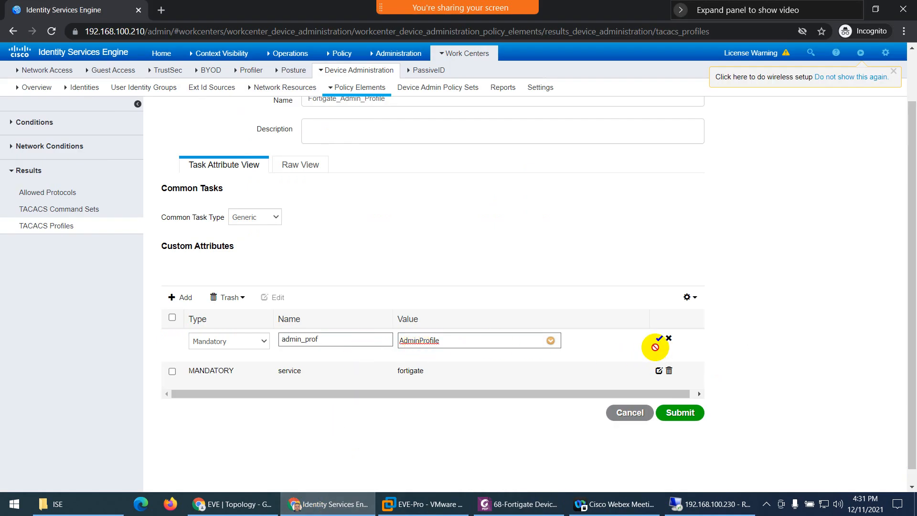
left_click(659, 338)
- Add a third mandatory attribute memberof = AdminGroup, copied from the guide
left_click(183, 297)
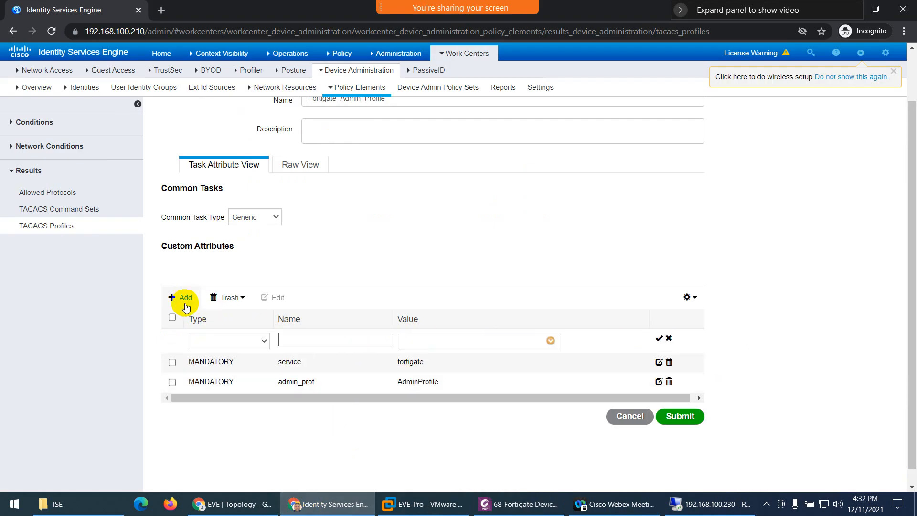
left_click(266, 341)
left_click(239, 351)
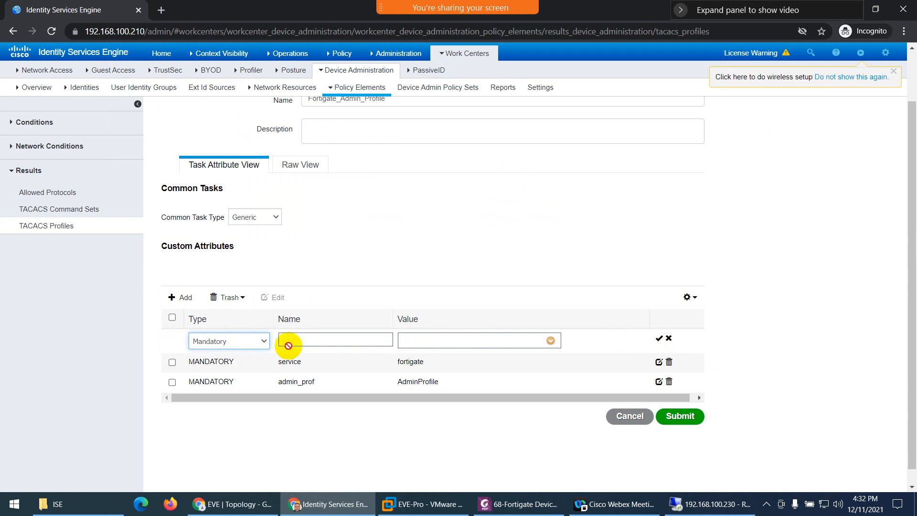
left_click(485, 503)
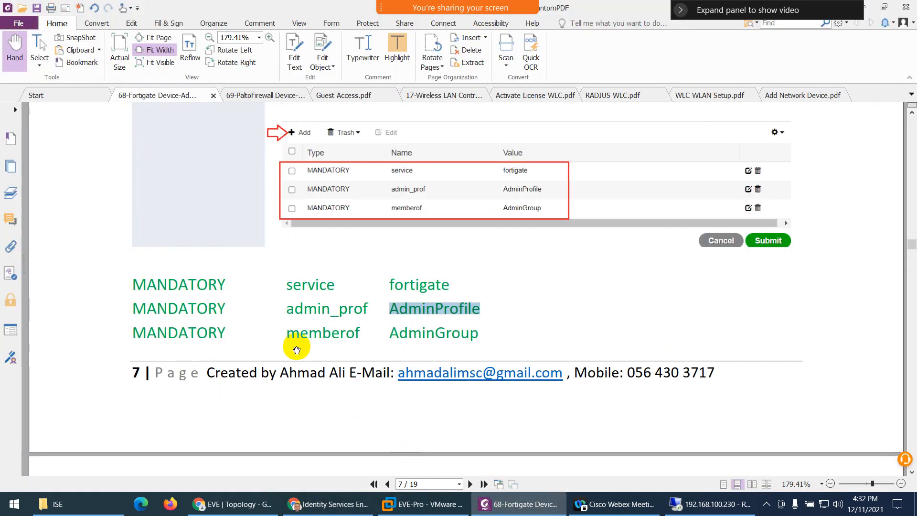
left_click_drag(361, 331, 286, 331)
key("ctrl+c")
left_click(504, 507)
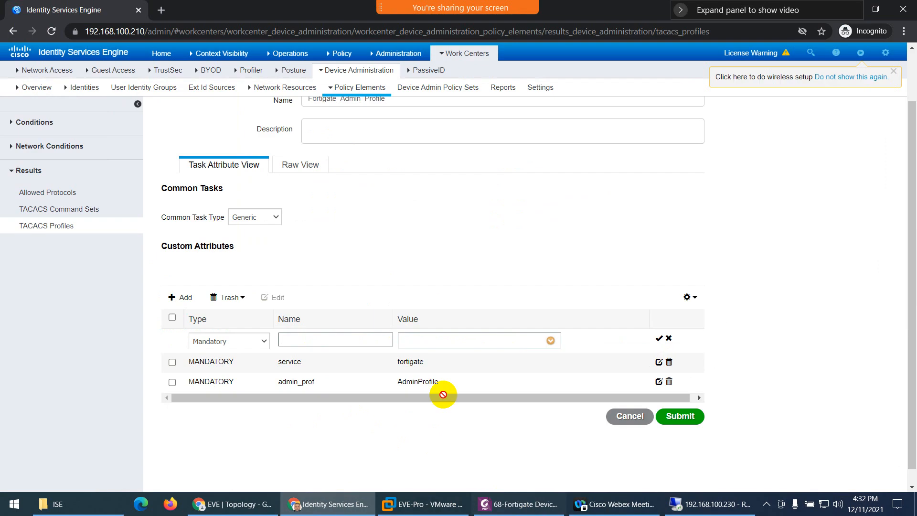
key("ctrl+v")
left_click(450, 345)
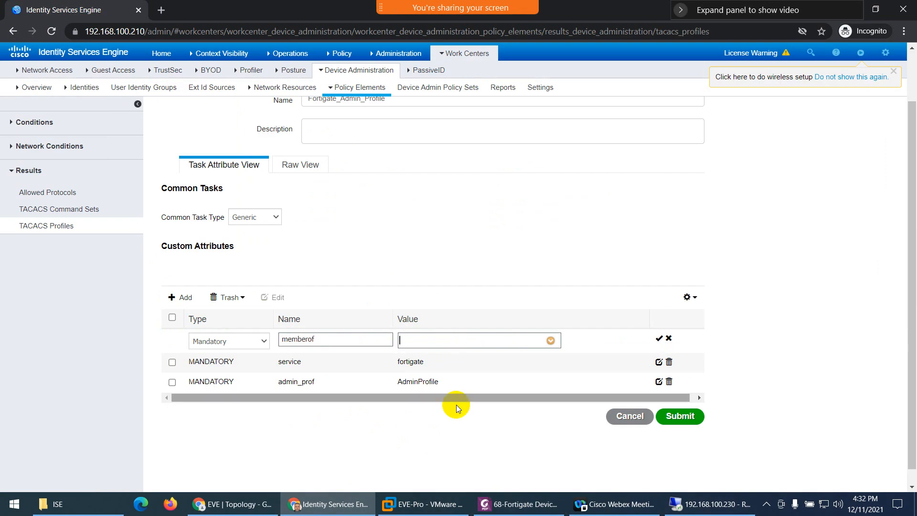
left_click(485, 504)
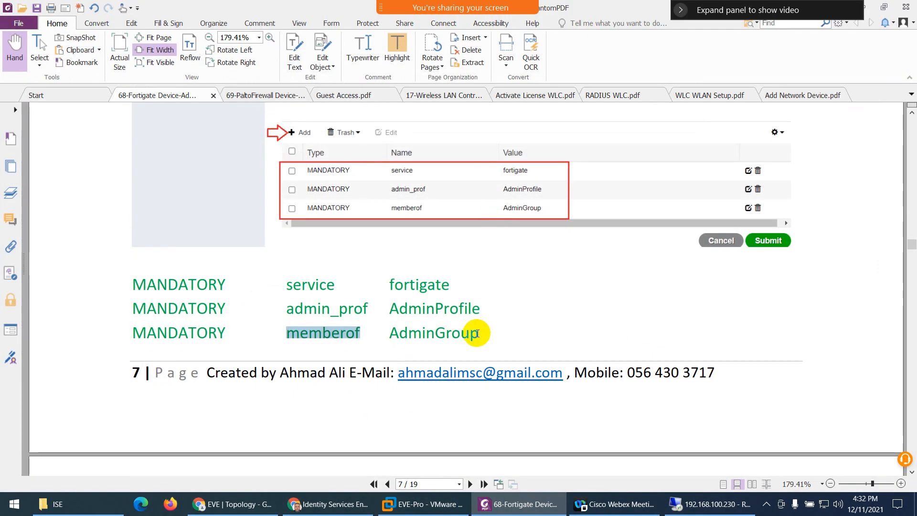
left_click_drag(478, 333, 392, 333)
key("ctrl+c")
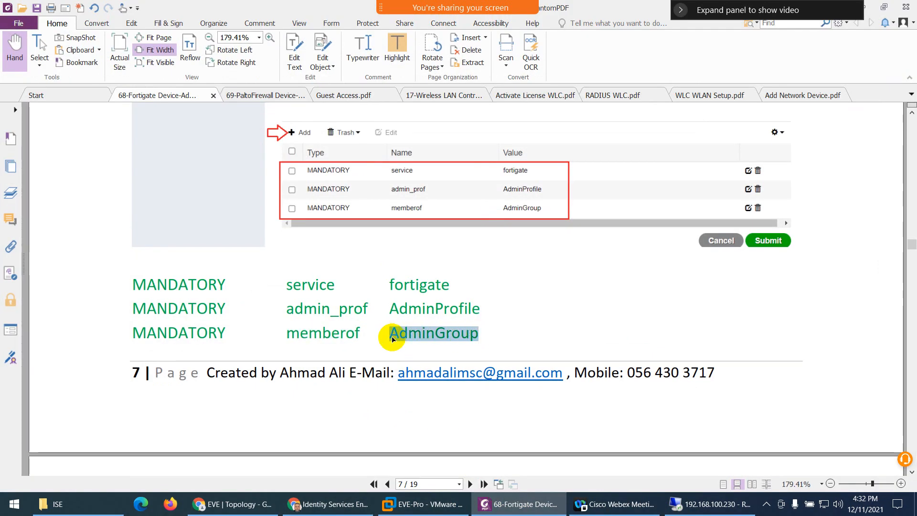
left_click(511, 505)
key("ctrl+v")
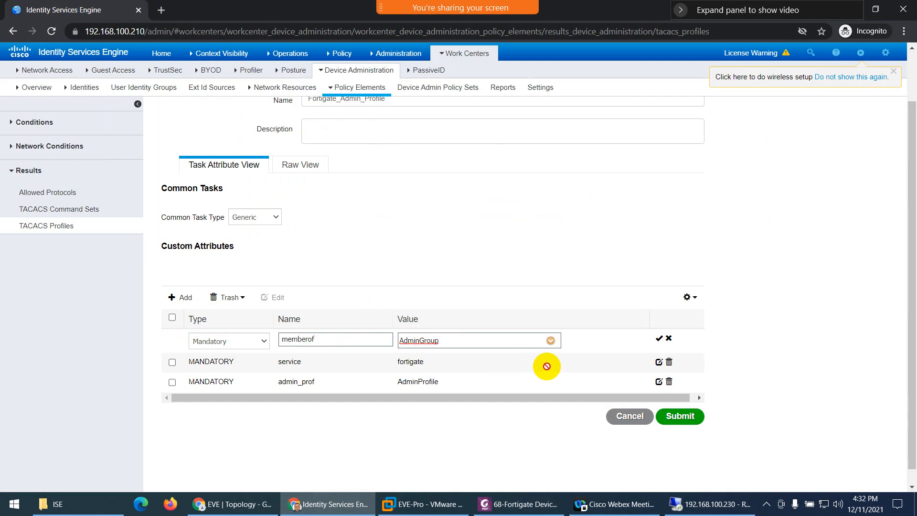
left_click(659, 338)
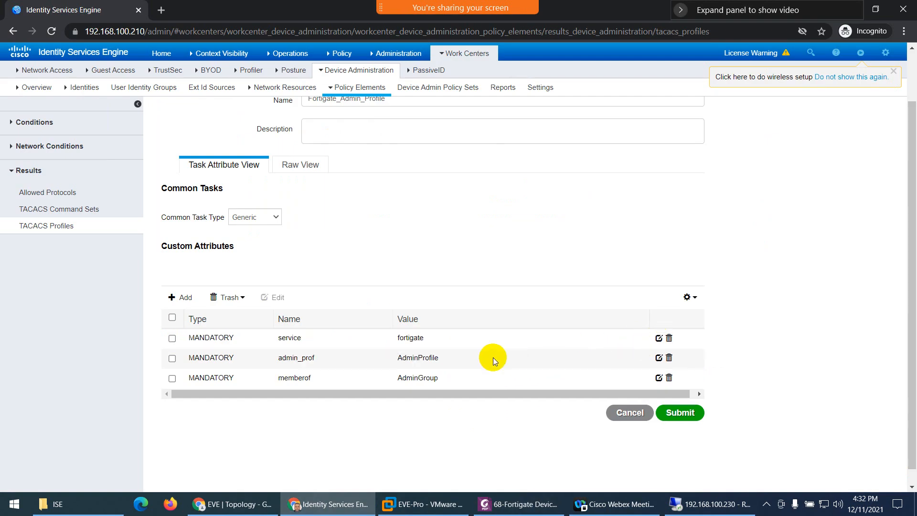
- Review the service, admin_prof and memberof lines in Raw View, then submit Fortigate_Admin_Profile
scroll(362, 357, "down", 1)
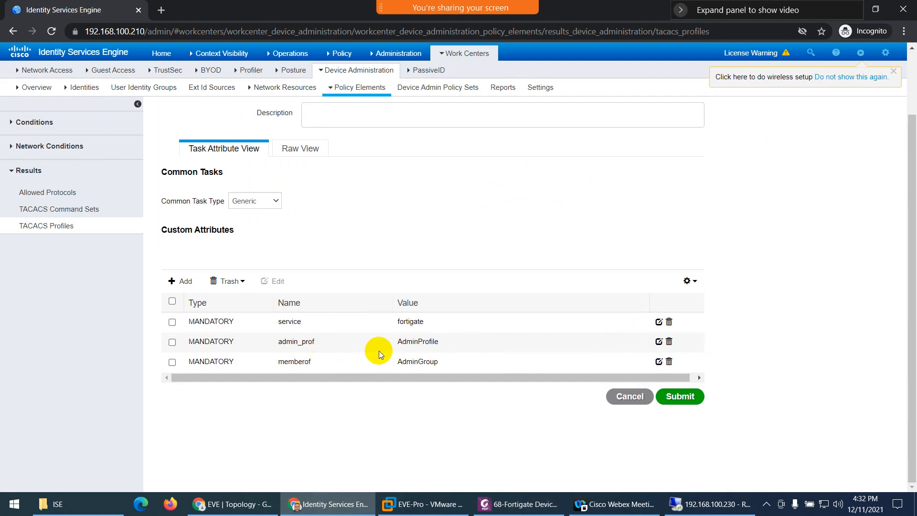
scroll(379, 350, "up", 2)
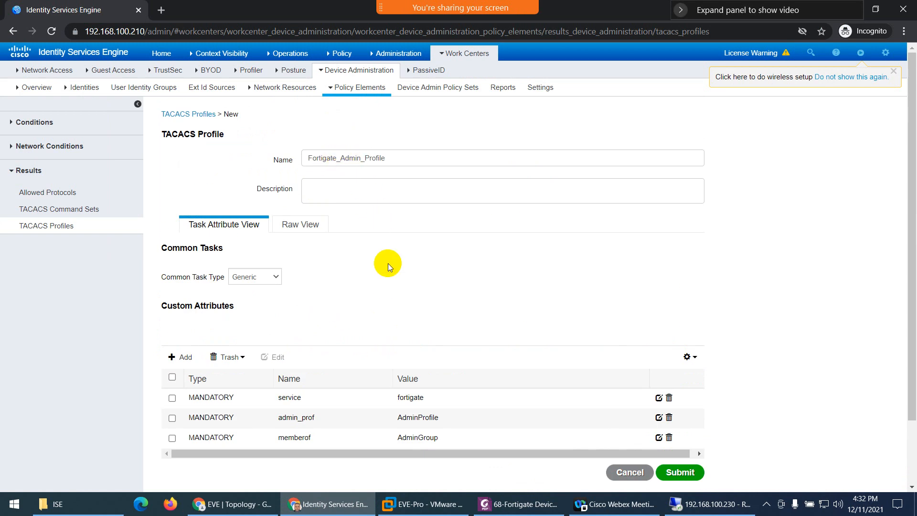
scroll(388, 267, "down", 2)
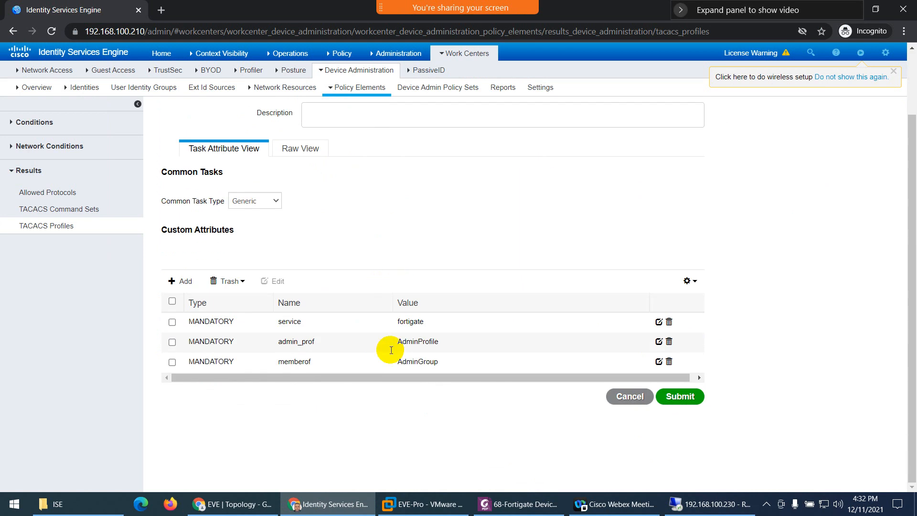
left_click(303, 151)
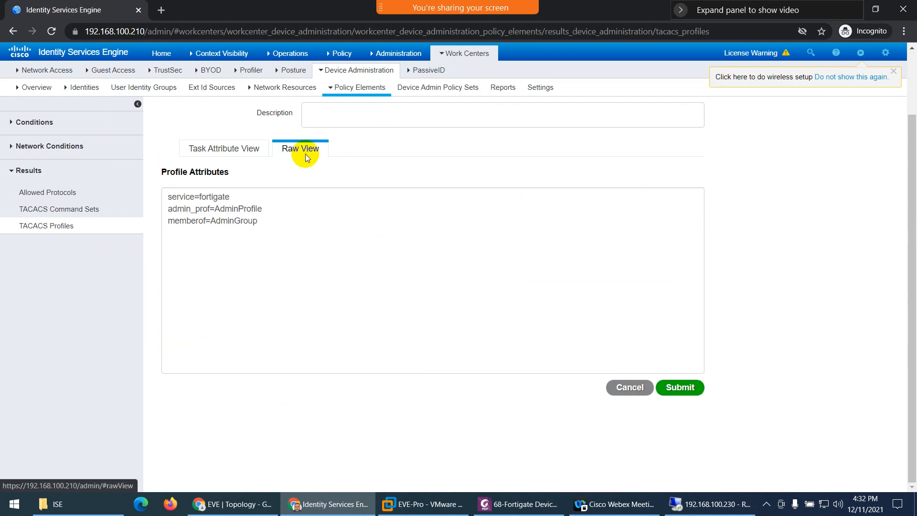
left_click_drag(257, 221, 165, 198)
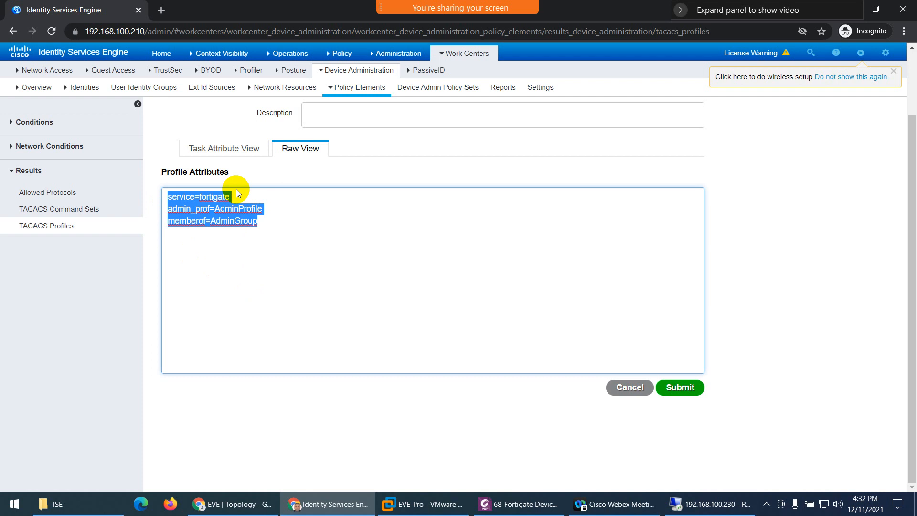
left_click(234, 148)
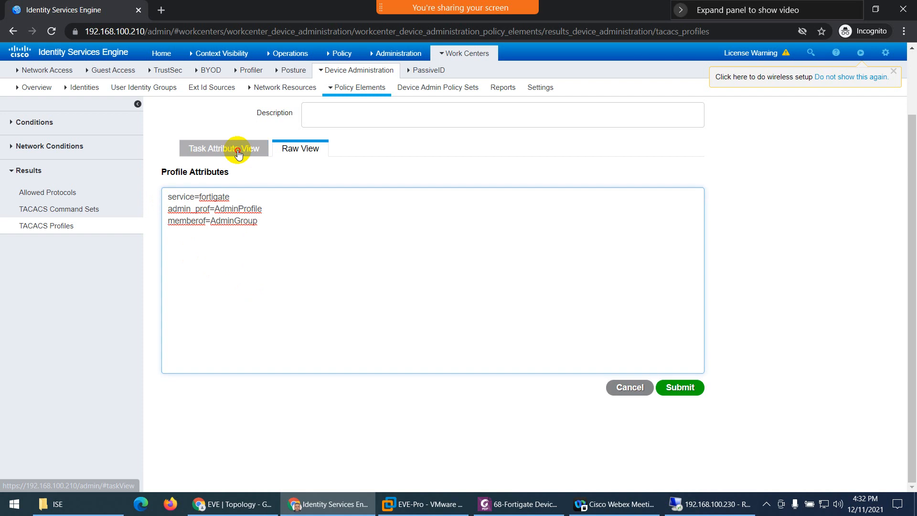
left_click(686, 399)
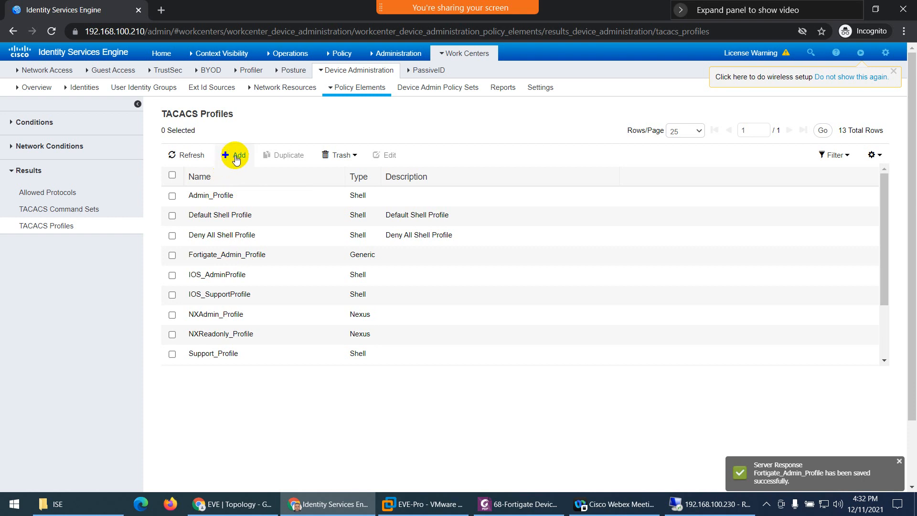
- Duplicate Fortigate_Admin_Profile as Fortigate_Support_Profile, keeping its three mandatory attributes
left_click(172, 255)
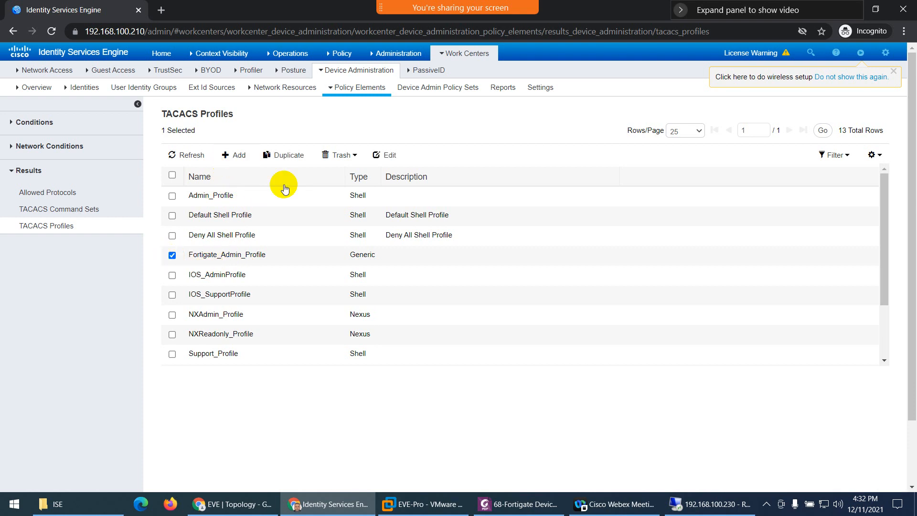
left_click(289, 156)
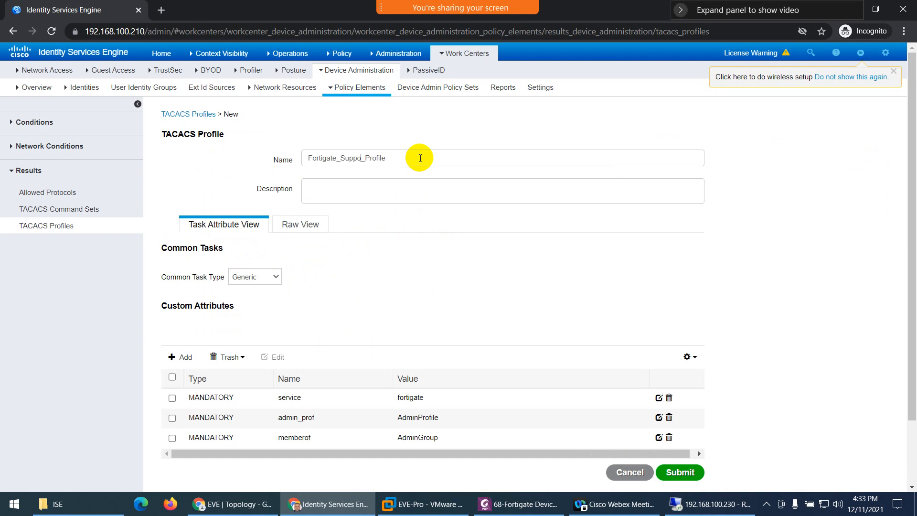
scroll(318, 281, "down", 2)
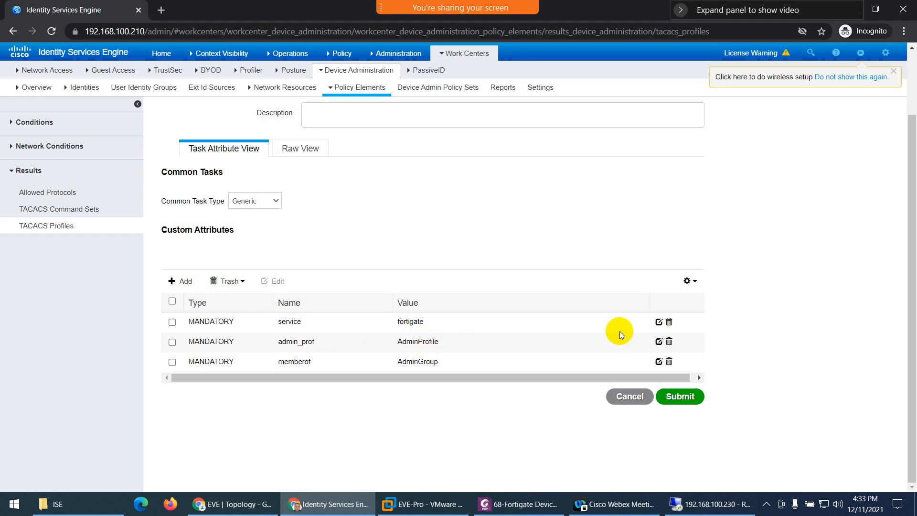
- Replace the admin_prof value AdminProfile with SupportProfile copied from the guide
left_click(658, 341)
left_click(509, 505)
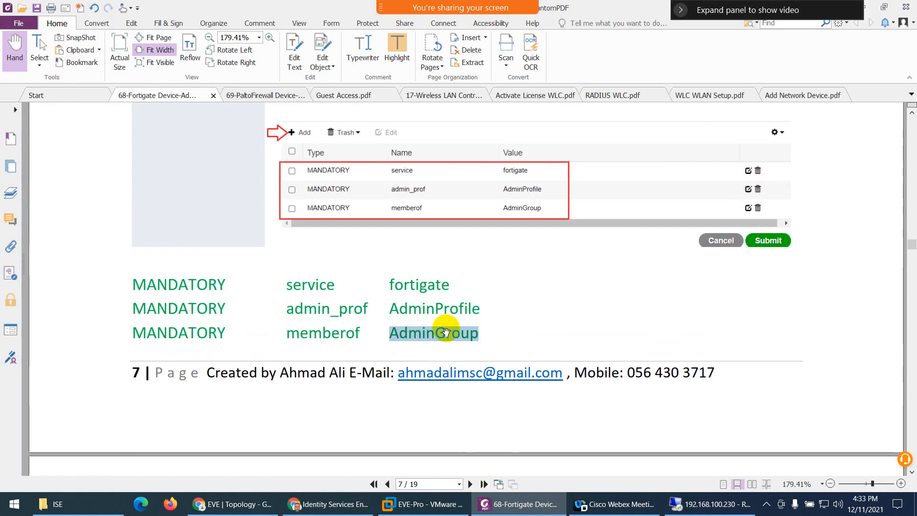
scroll(417, 344, "down", 10)
scroll(364, 374, "down", 2)
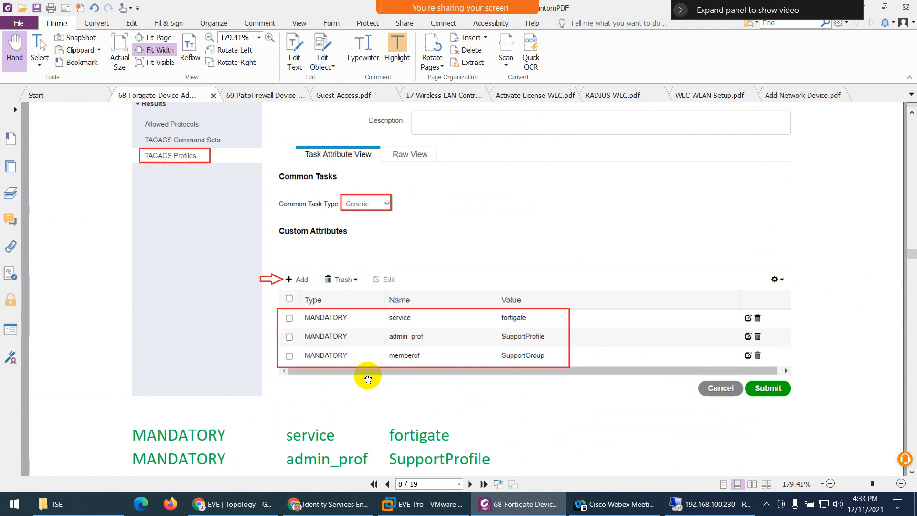
scroll(369, 375, "down", 3)
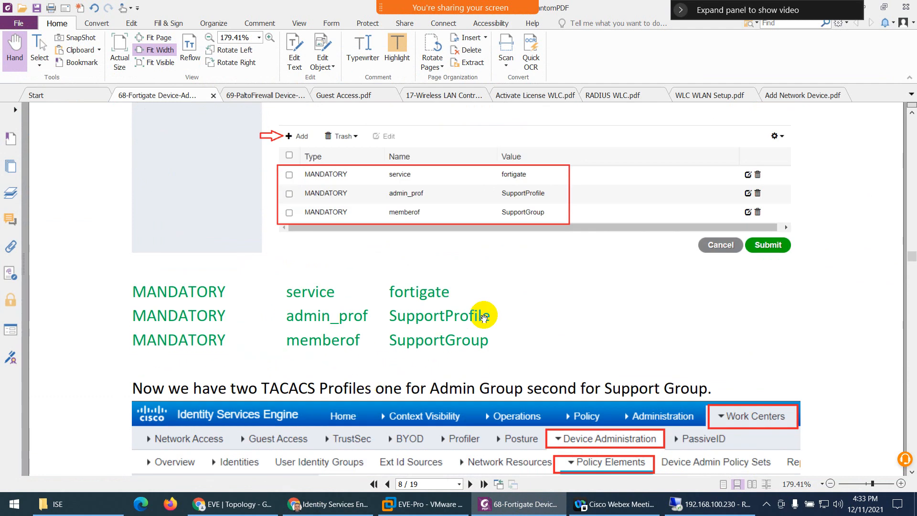
left_click_drag(488, 315, 399, 311)
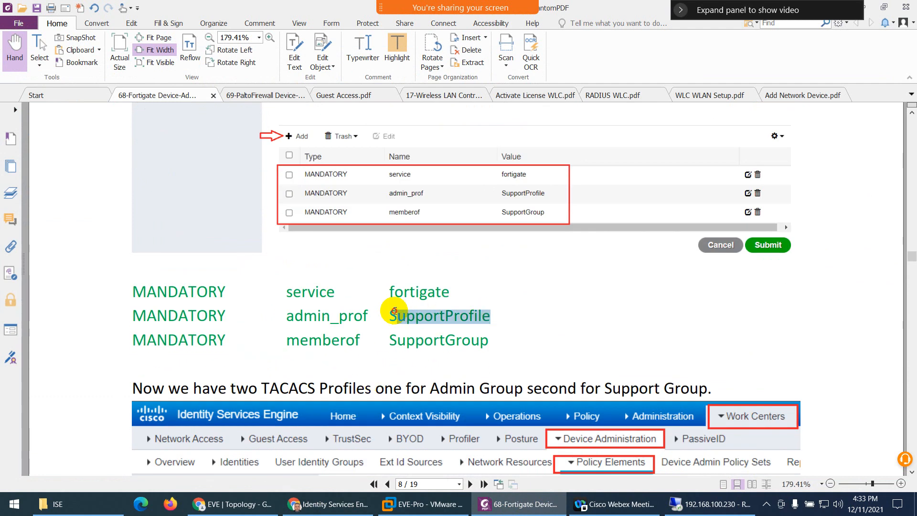
key("ctrl+c")
key("alt+Tab")
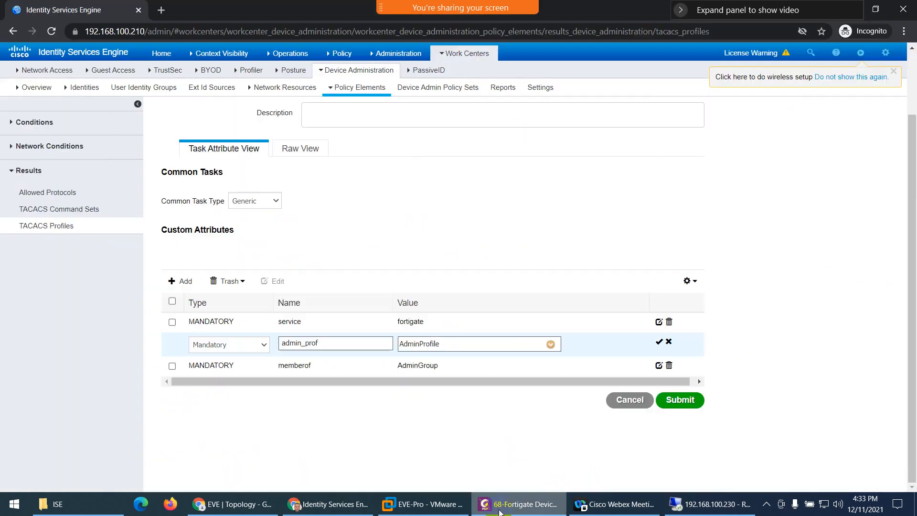
left_click_drag(438, 344, 400, 342)
key("ctrl+v")
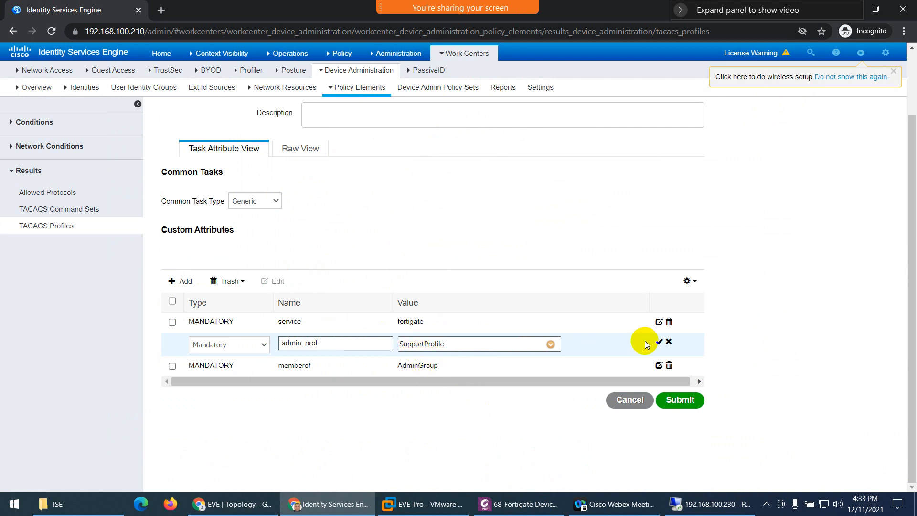
left_click(657, 343)
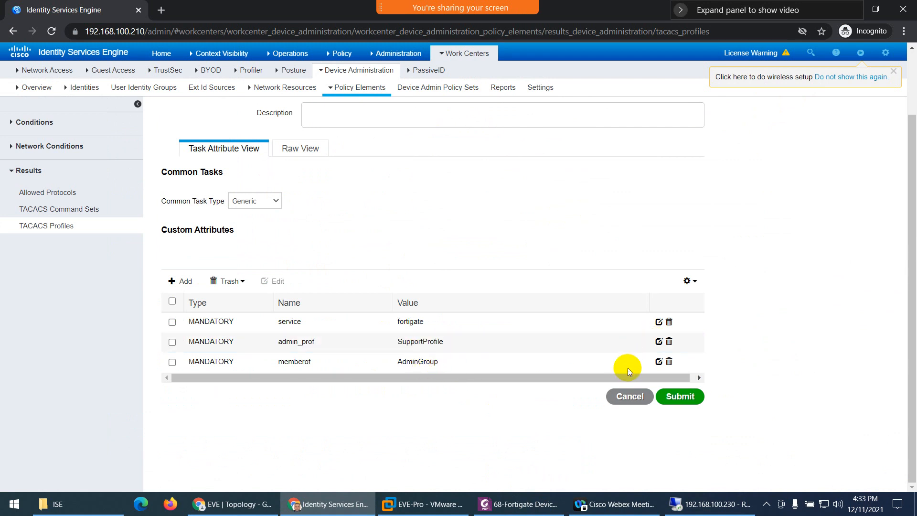
left_click(658, 361)
- Set memberof to SupportGroup, check Raw View, and submit Fortigate_Support_Profile
left_click(453, 366)
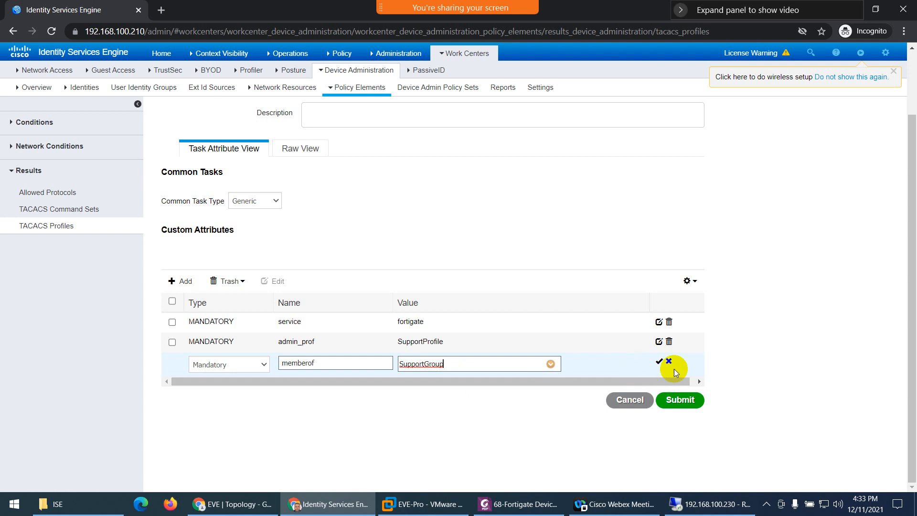
left_click(659, 360)
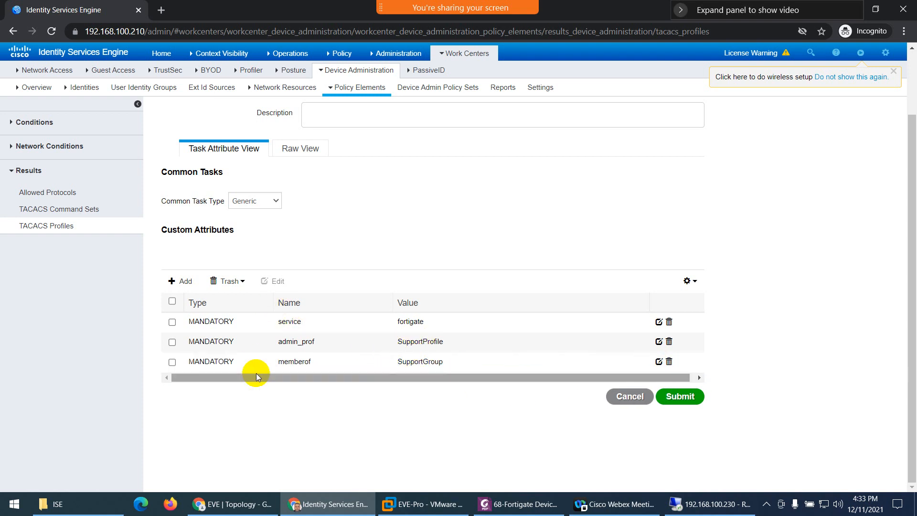
left_click(300, 148)
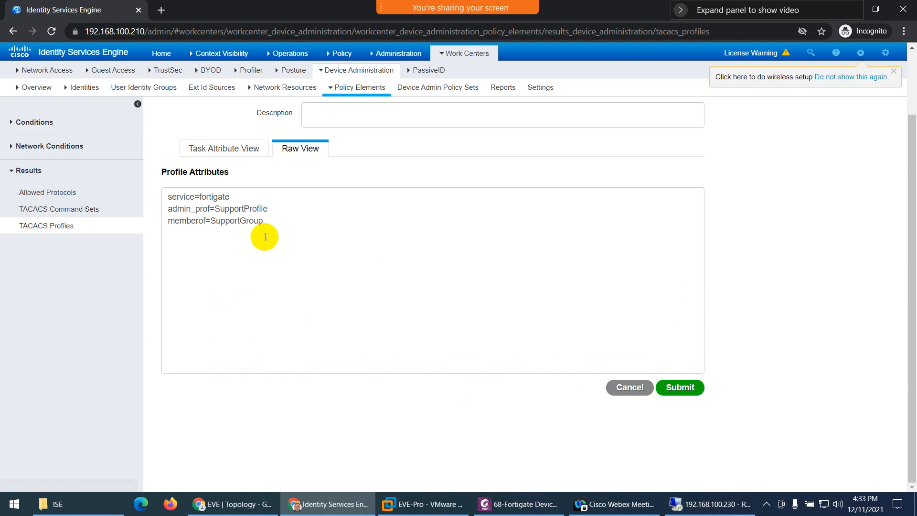
left_click(230, 150)
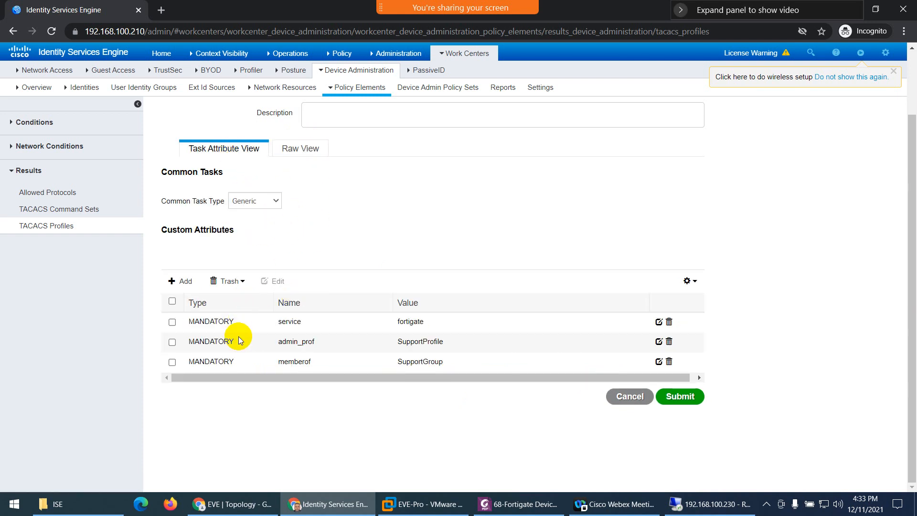
left_click(680, 396)
left_click(499, 510)
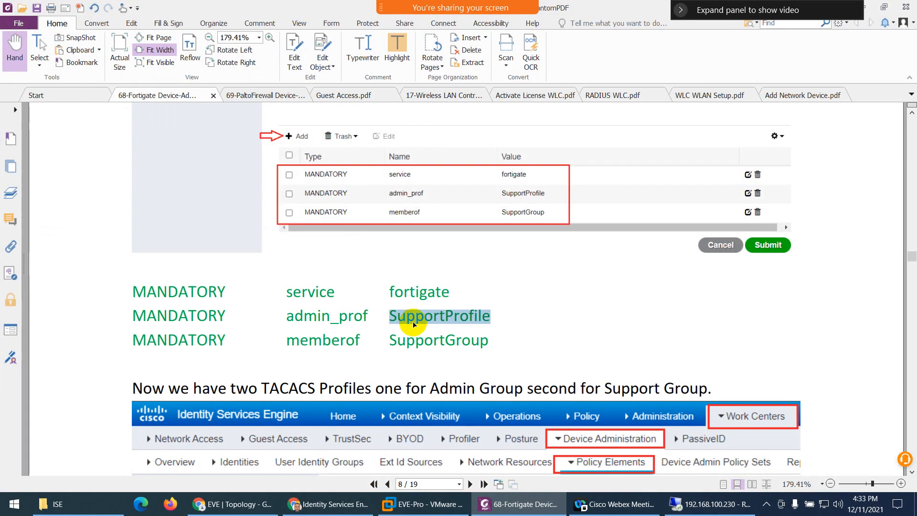
- Scroll the guide to page 9's Device Administration Policy section
scroll(415, 327, "down", 3)
scroll(415, 328, "down", 6)
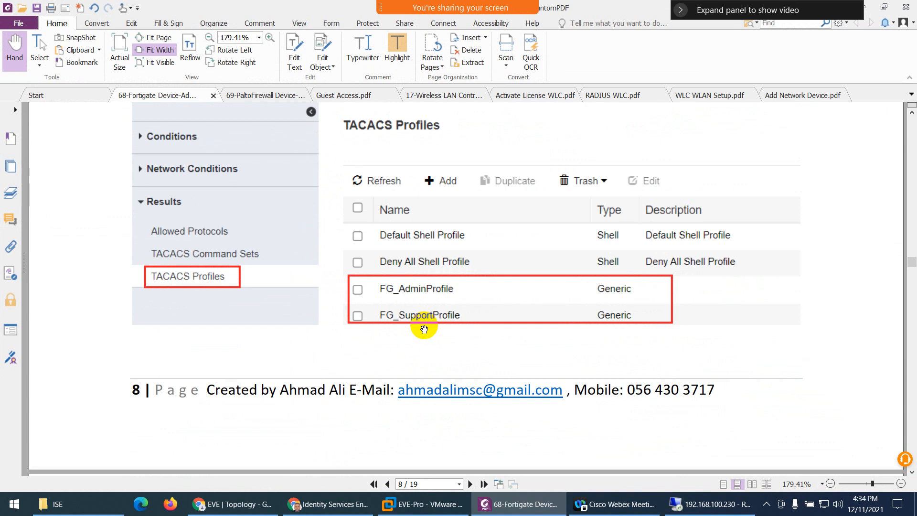
scroll(424, 329, "down", 8)
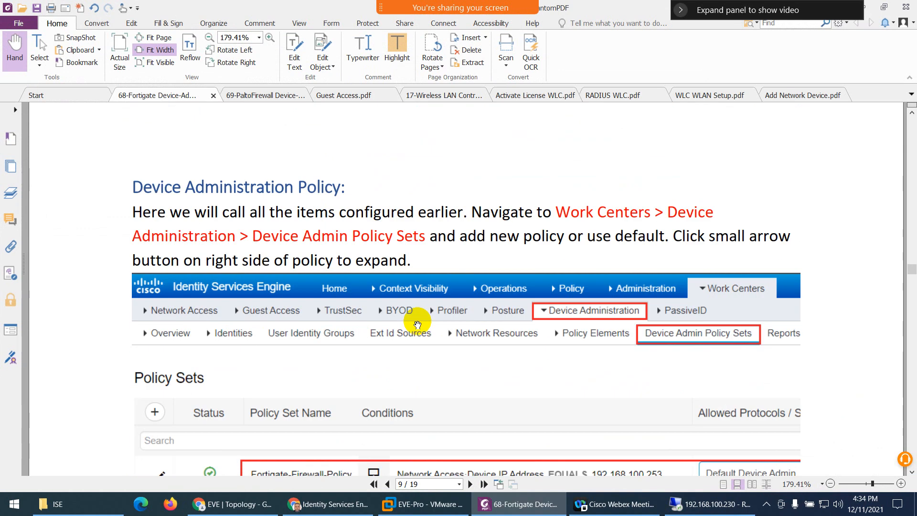
scroll(417, 325, "down", 1)
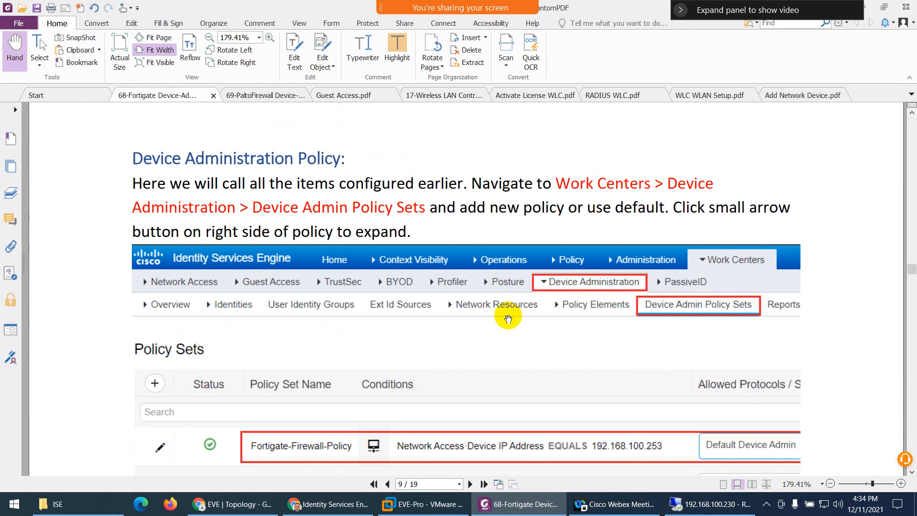
scroll(508, 318, "down", 1)
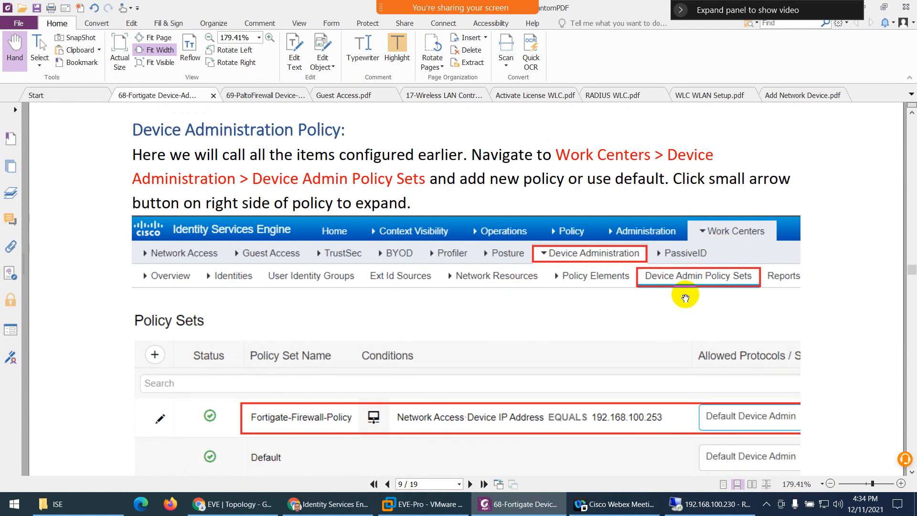
scroll(528, 331, "down", 5)
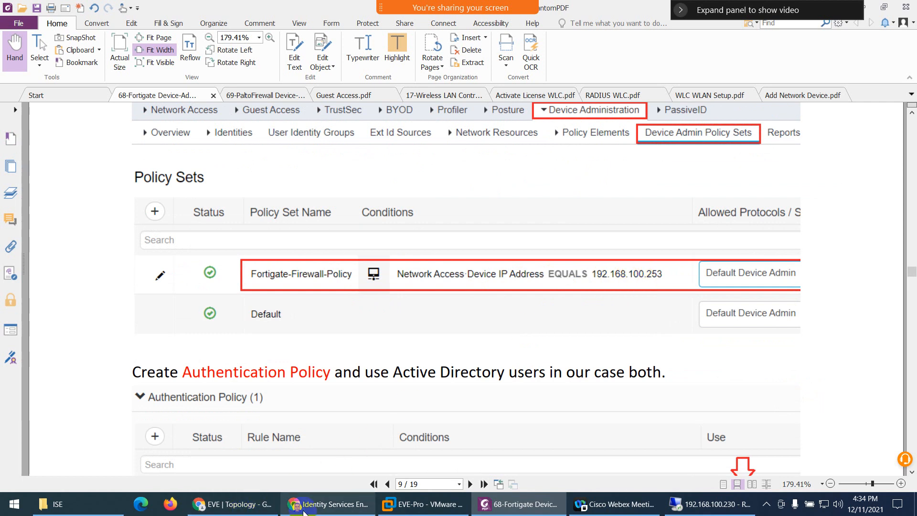
- Confirm the Fortinet firewall's address 192.168.100.253 in the EVE-NG lab topology
left_click(232, 504)
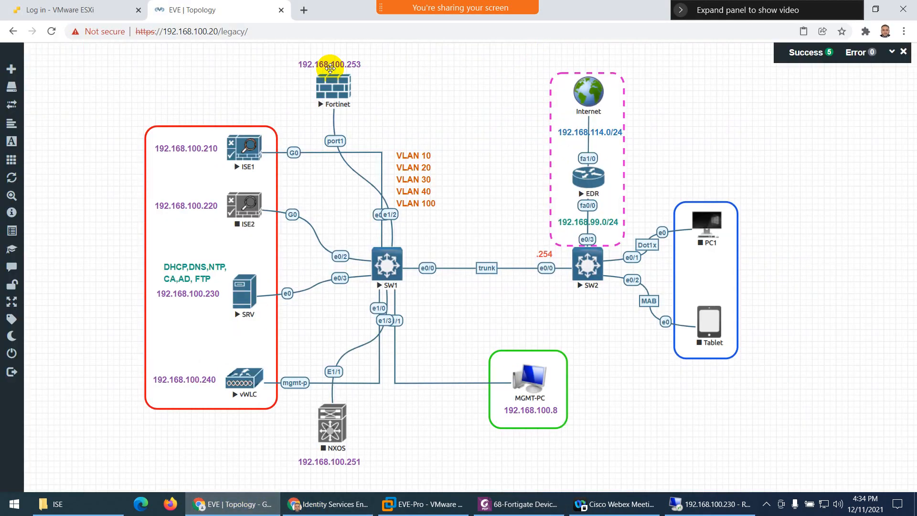
left_click(237, 504)
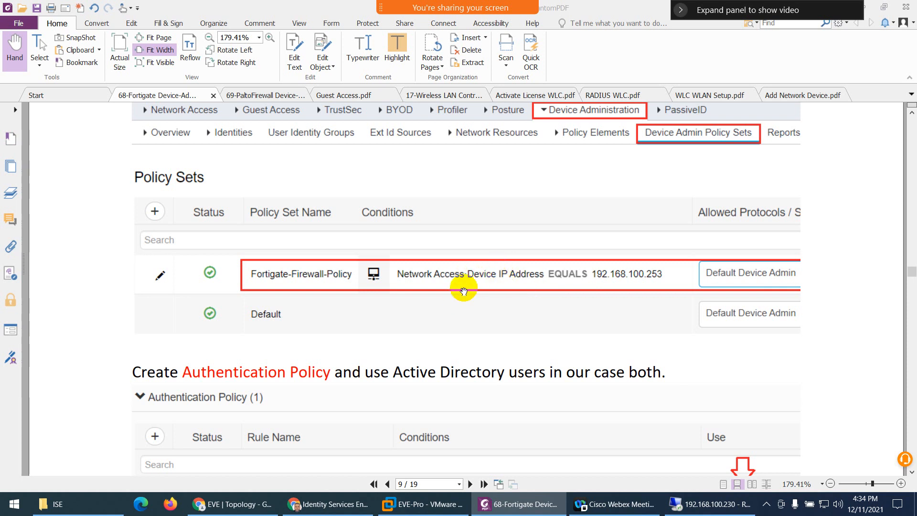
- Navigate via Policy Sets to Work Centers > Device Administration > Device Admin Policy Sets
left_click(337, 504)
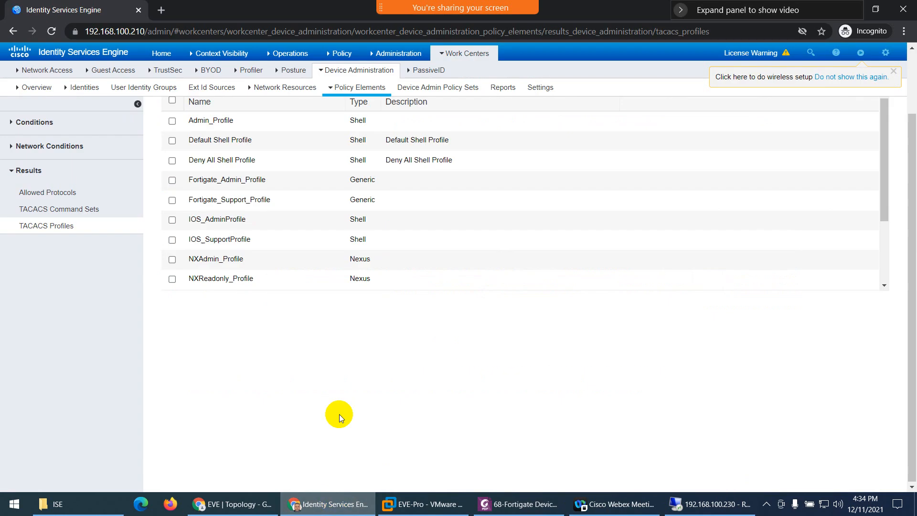
mouse_move(338, 55)
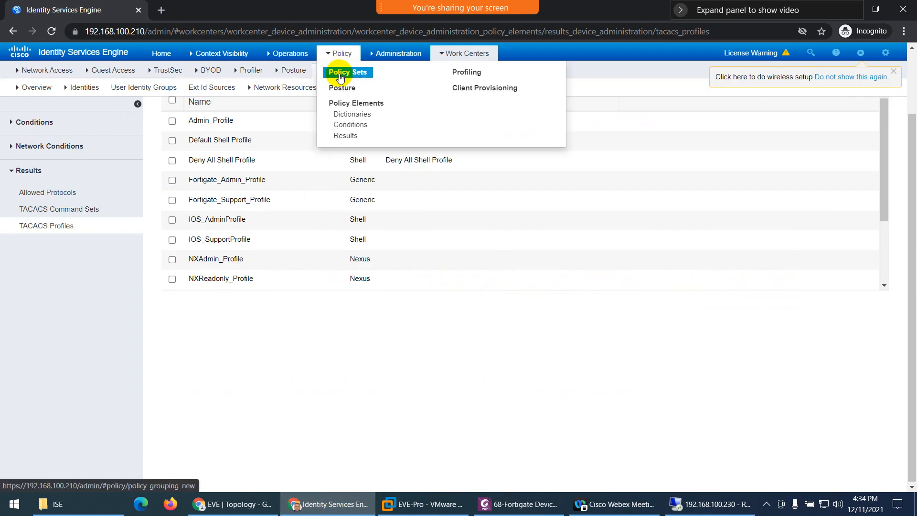
left_click(340, 75)
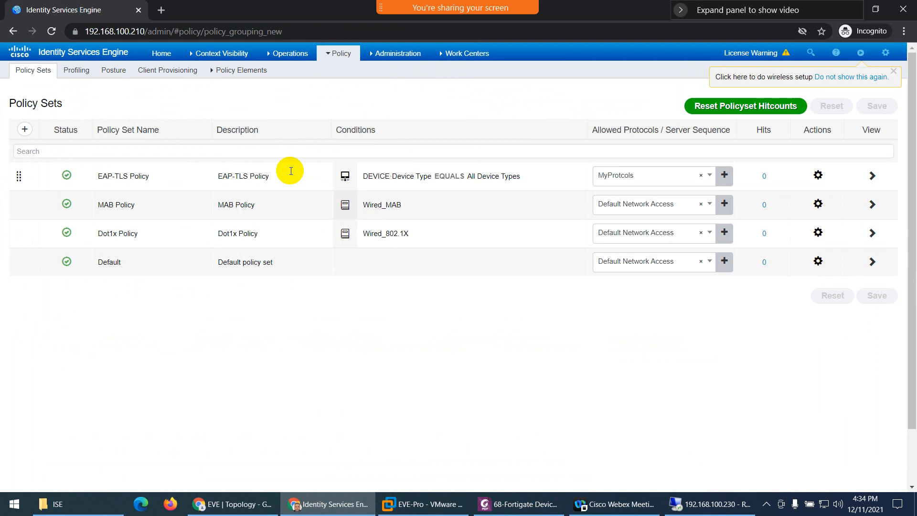
mouse_move(459, 55)
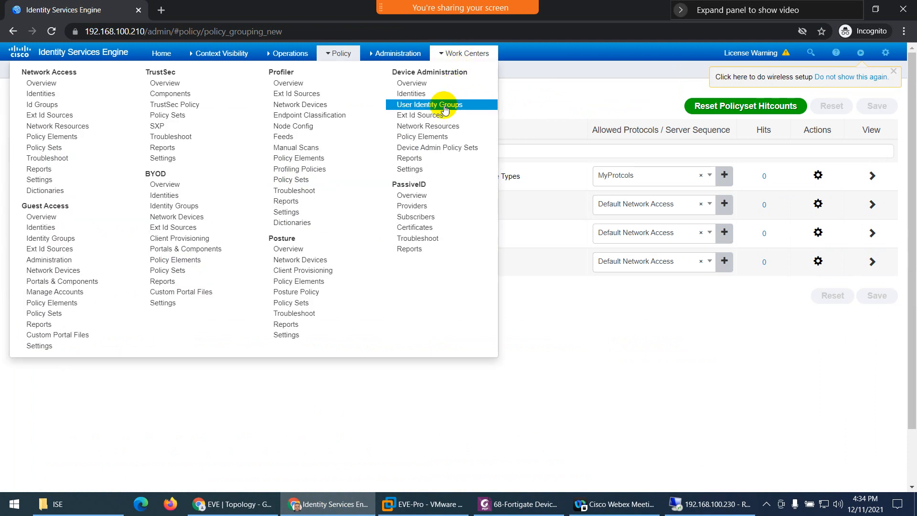
left_click(433, 154)
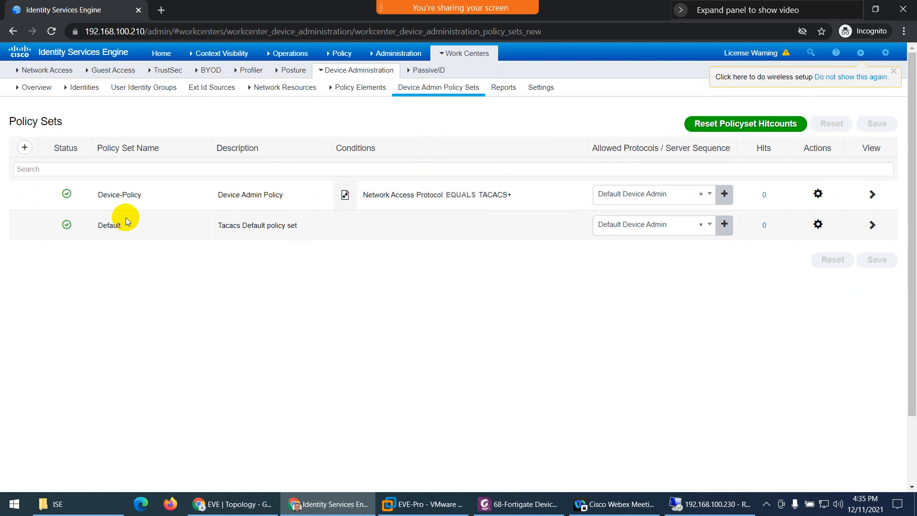
- Add policy set Fortigate_Policy, described as Fortigate Policy, and open its Conditions Studio
left_click(25, 148)
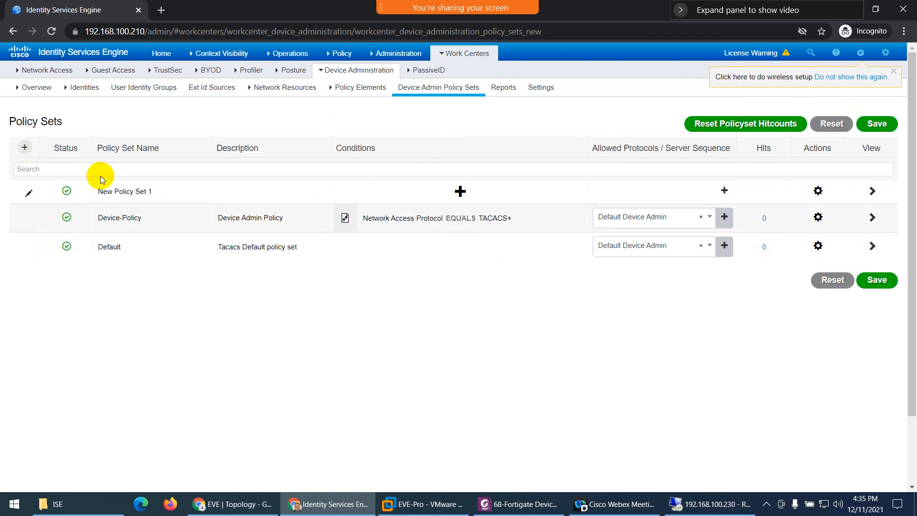
left_click_drag(164, 191, 98, 194)
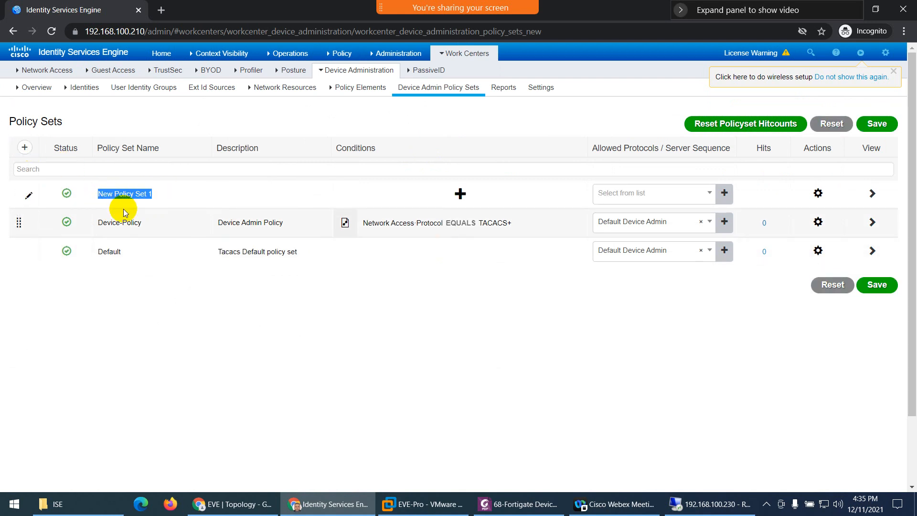
type("Fortigate_Policy")
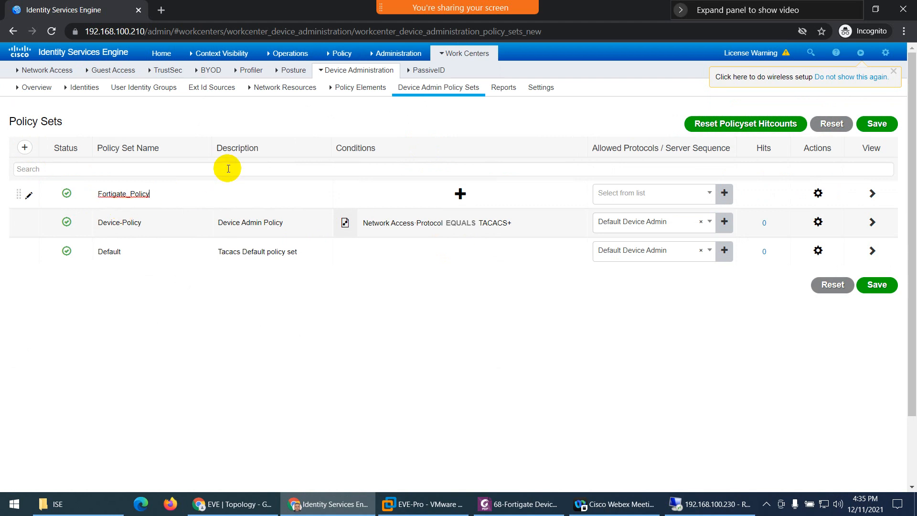
left_click(244, 195)
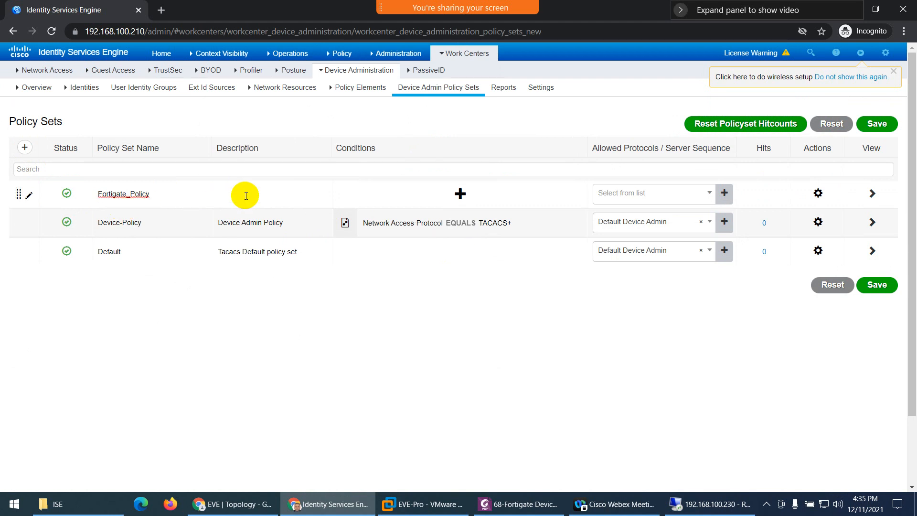
left_click(460, 194)
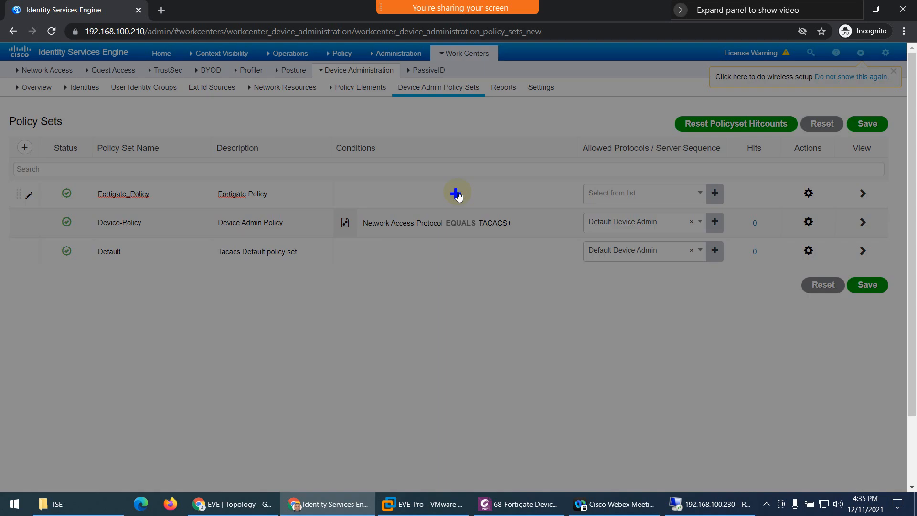
left_click(792, 75)
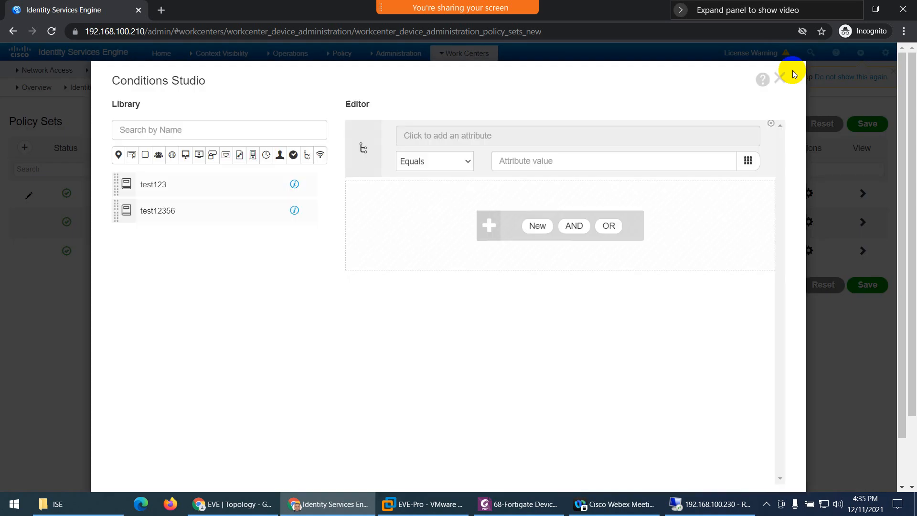
- Consult the guide and browse condition attributes, initially picking AuthenticationMethod
left_click(518, 505)
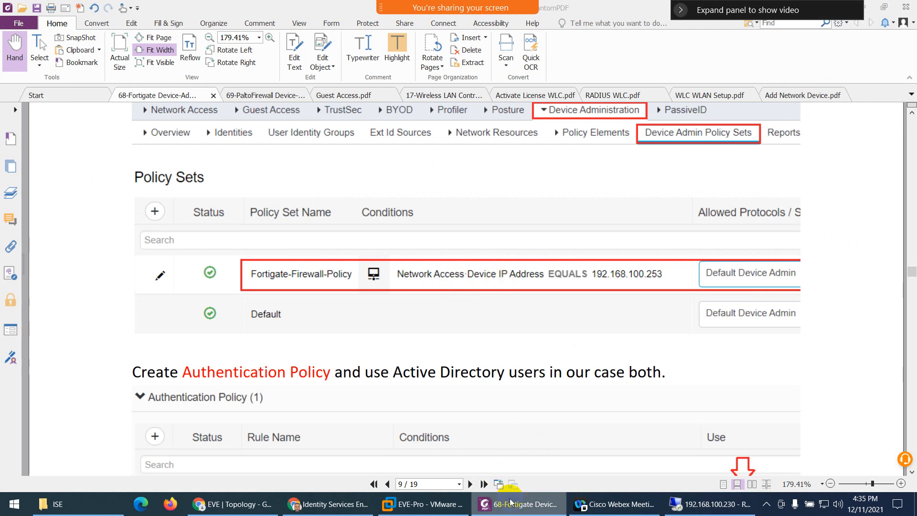
left_click(509, 505)
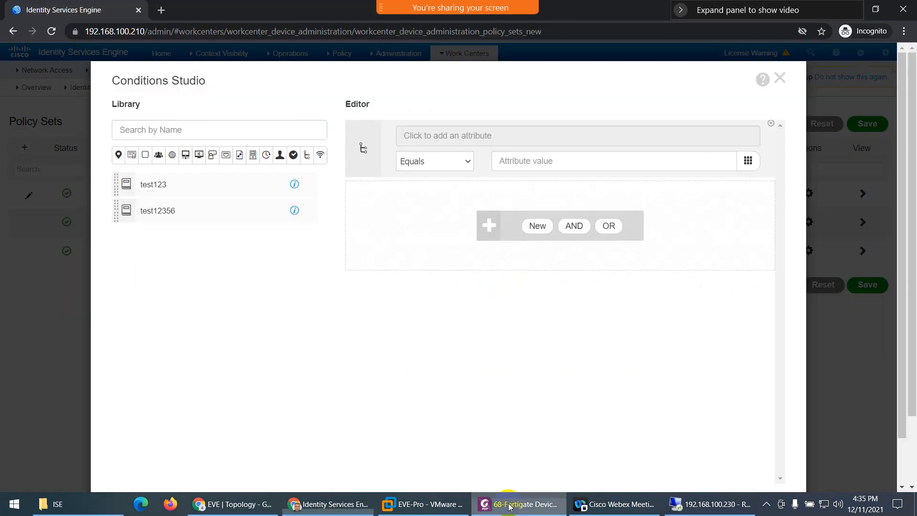
left_click(509, 138)
left_click(758, 166)
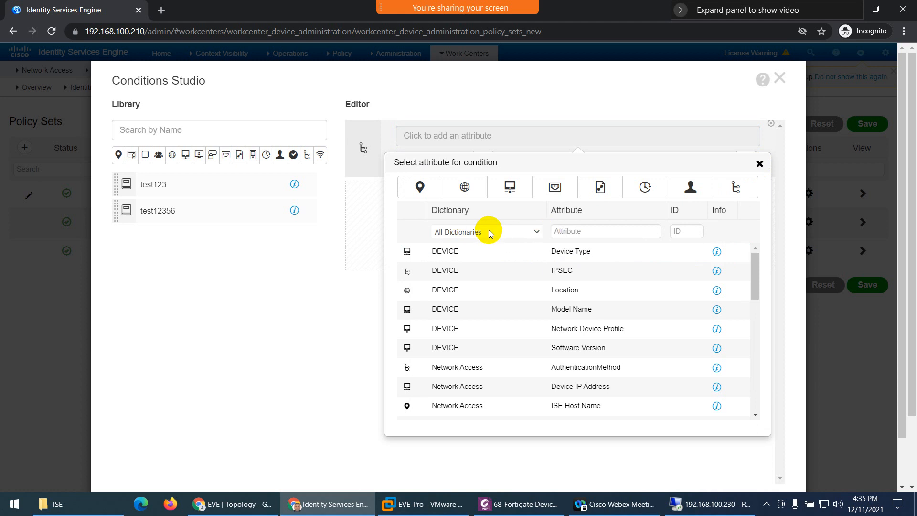
left_click(470, 368)
- Set the condition to Network Access Device IP Address equals 192.168.100.253 and apply it
left_click(518, 140)
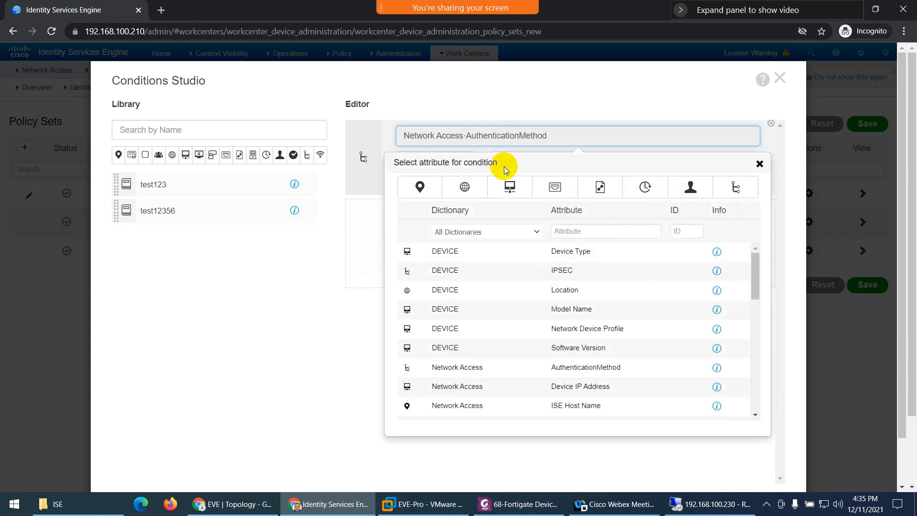
left_click(486, 231)
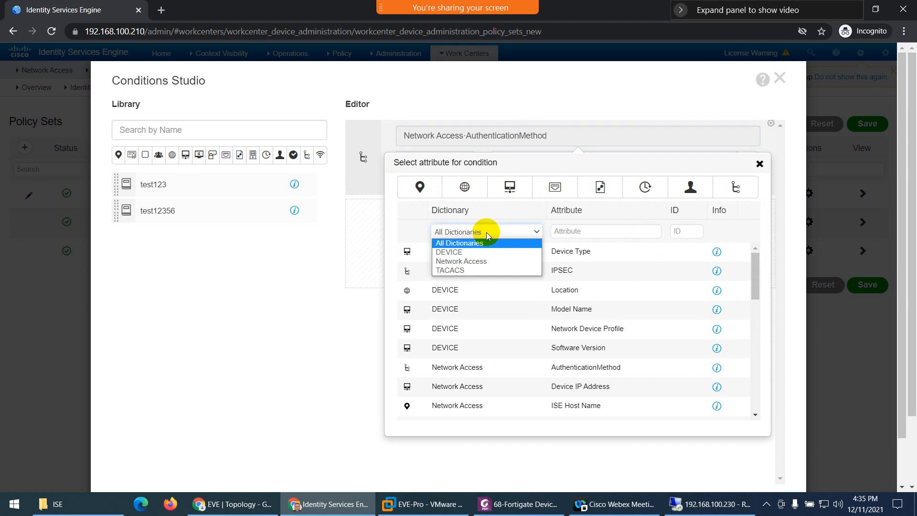
left_click(476, 264)
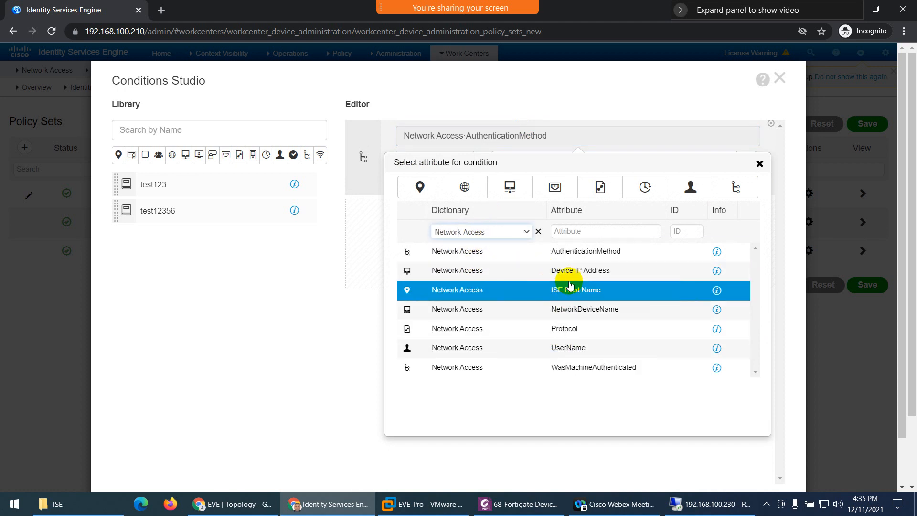
left_click(579, 269)
left_click(541, 163)
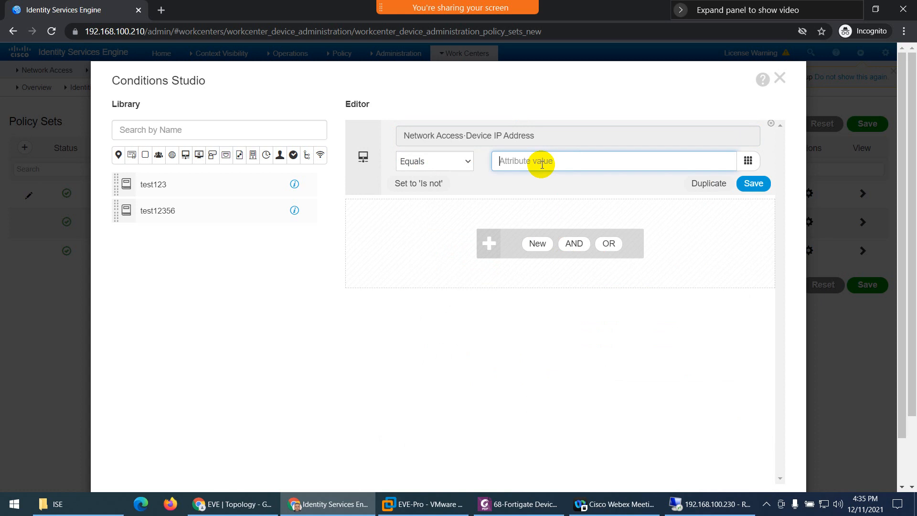
type("192.168.")
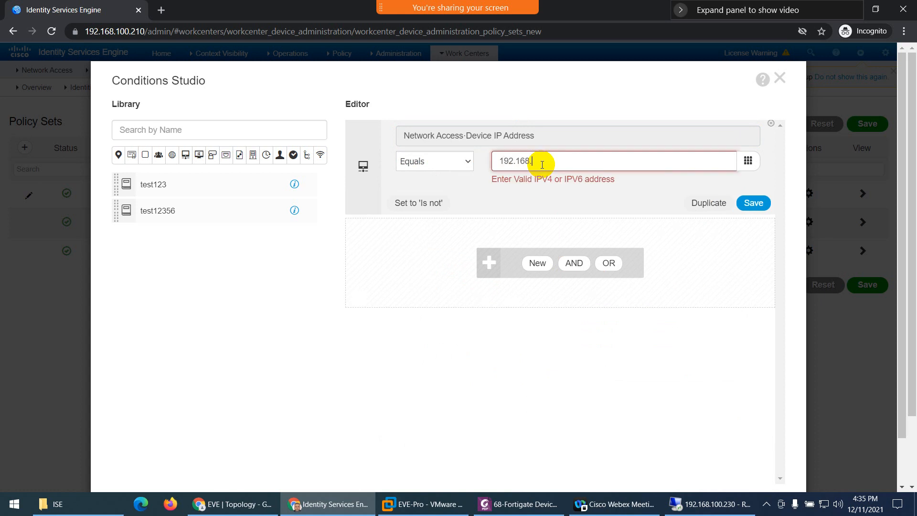
type("100.253")
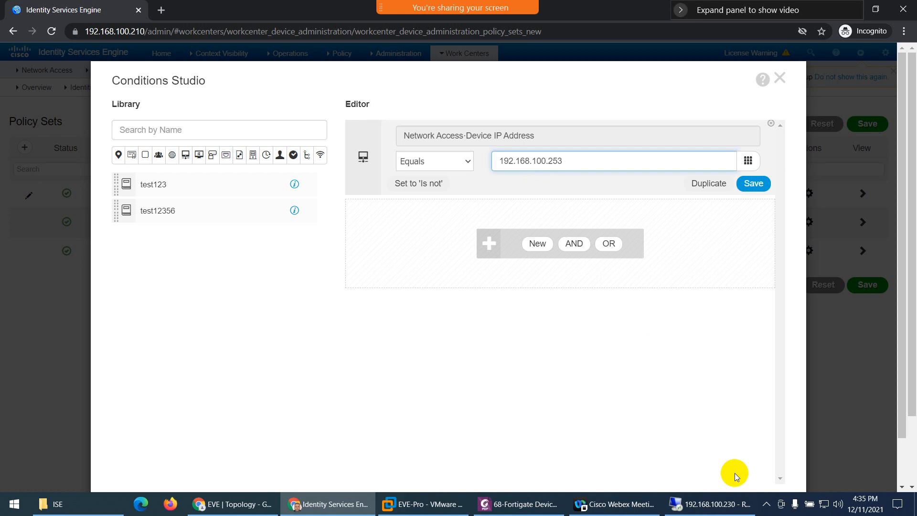
scroll(726, 453, "down", 1)
left_click(759, 453)
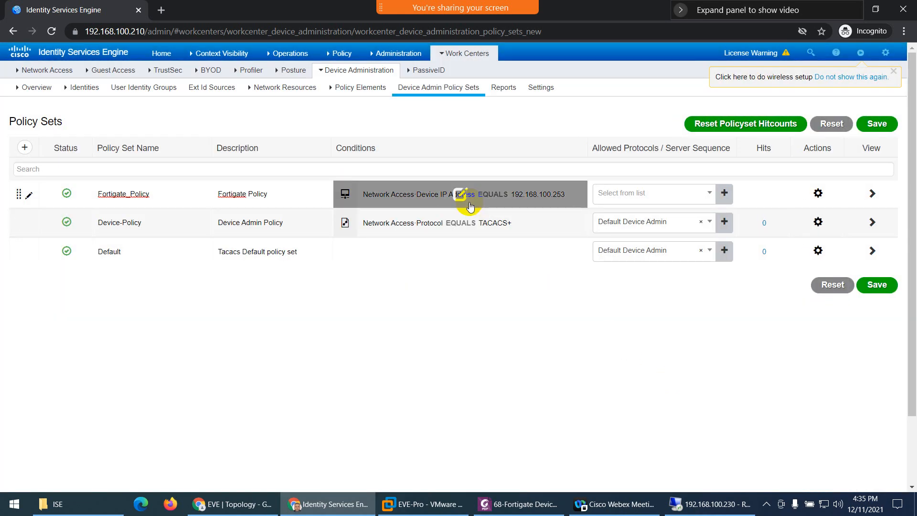
- Save Fortigate_Policy with Default Device Admin allowed protocols, then bring up the PDF's authentication steps
left_click(630, 192)
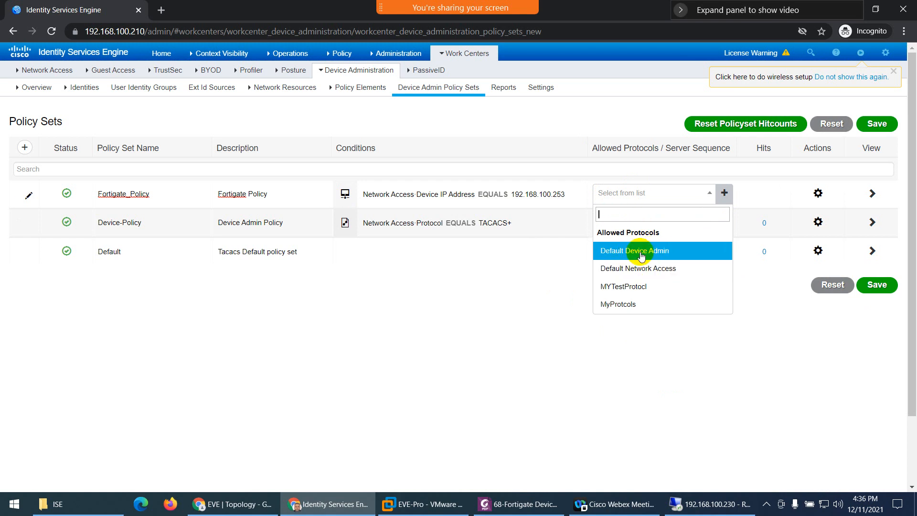
left_click(641, 250)
left_click(877, 285)
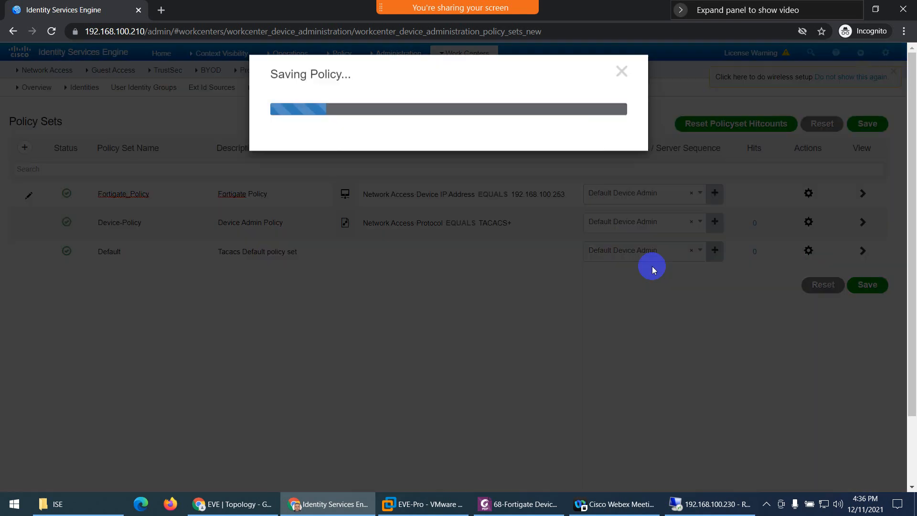
left_click(510, 504)
scroll(429, 340, "down", 5)
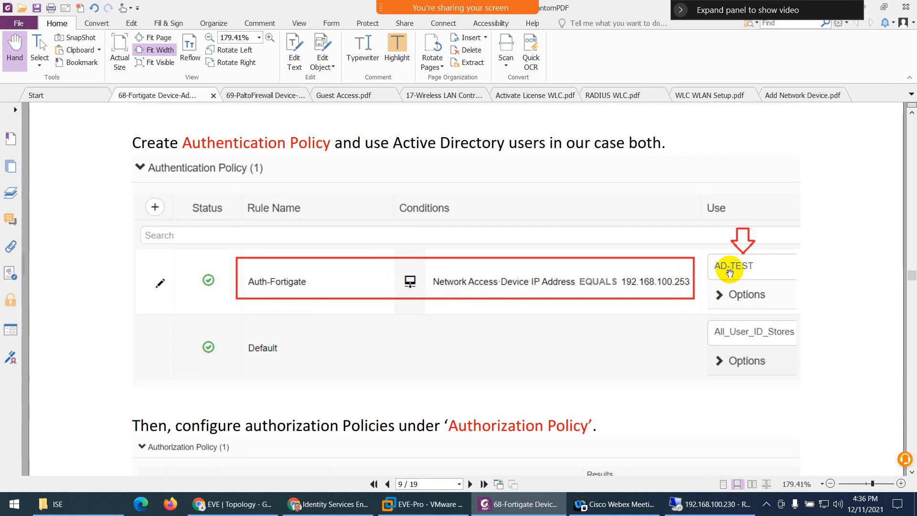
- Check the ISE container's users and groups on the AD server, then return to ISE Policy Sets
left_click(710, 504)
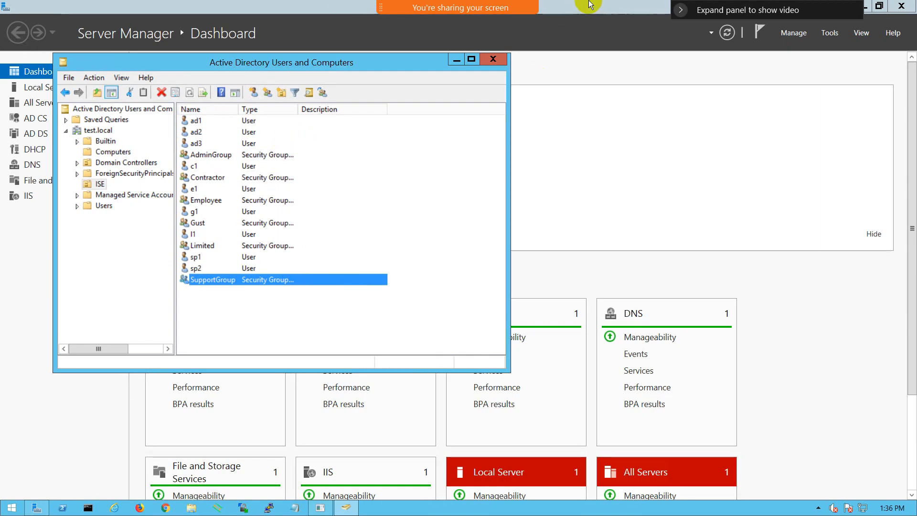
mouse_move(591, 4)
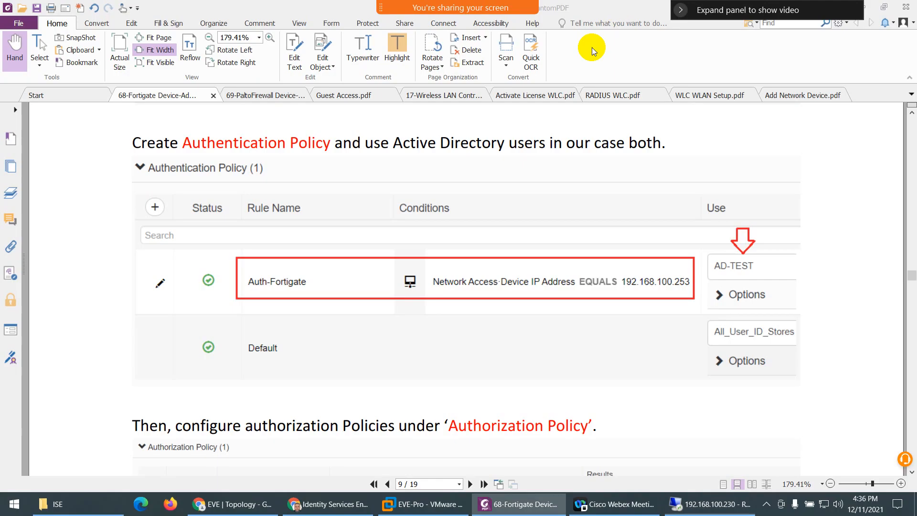
left_click(619, 8)
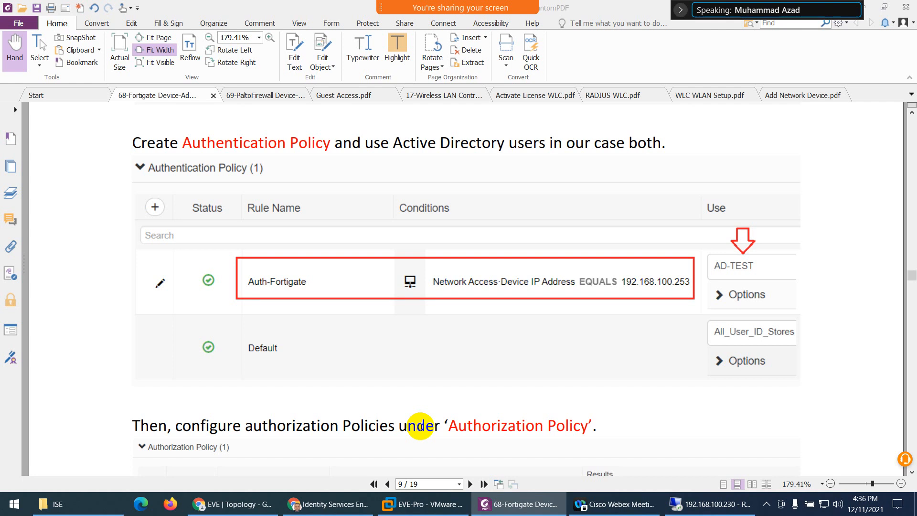
left_click(329, 504)
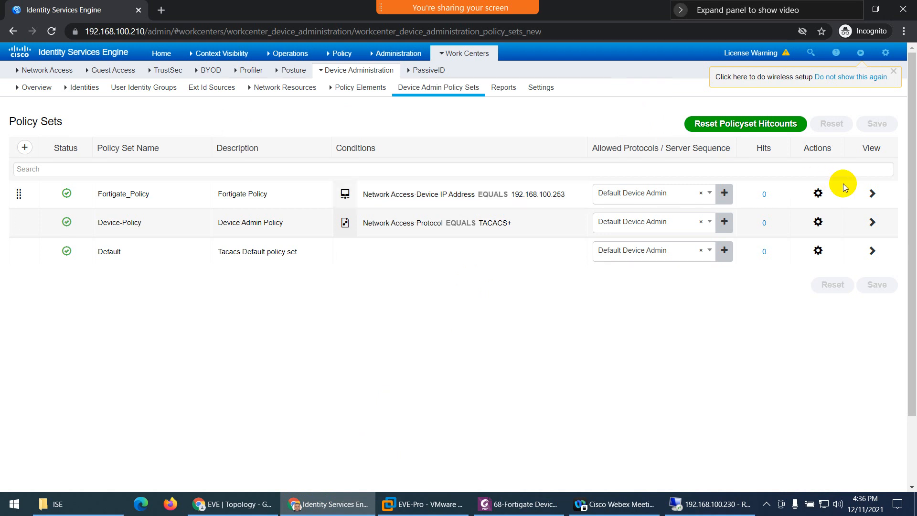
- Insert an authentication rule named AUTH-Fortigate above Default in Fortigate_Policy and begin its condition
left_click(870, 193)
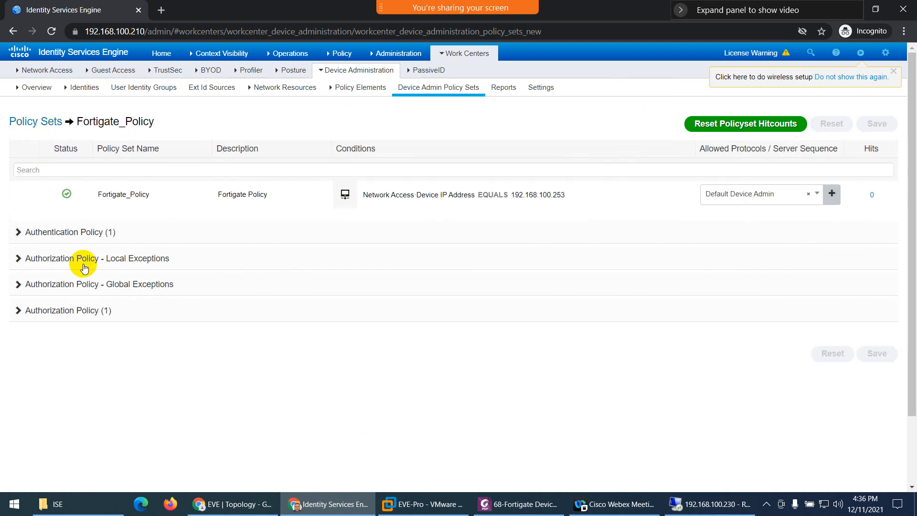
left_click(19, 233)
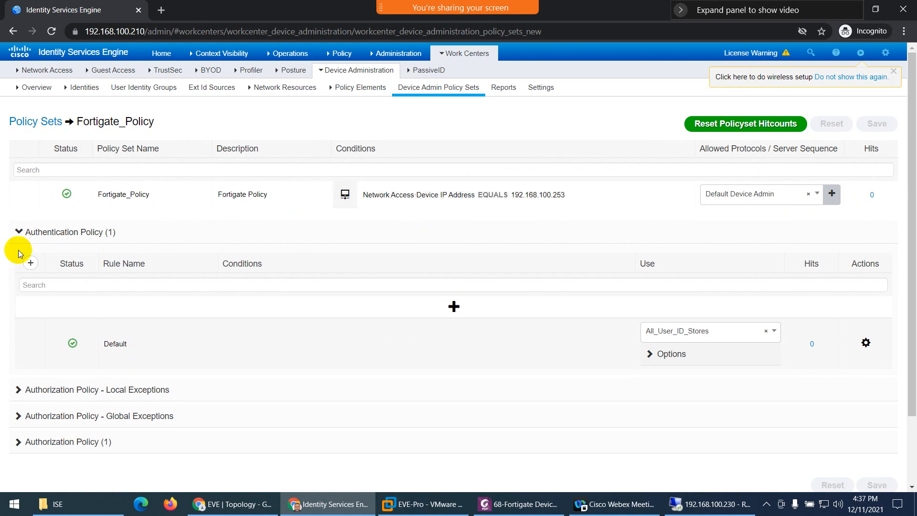
left_click(30, 263)
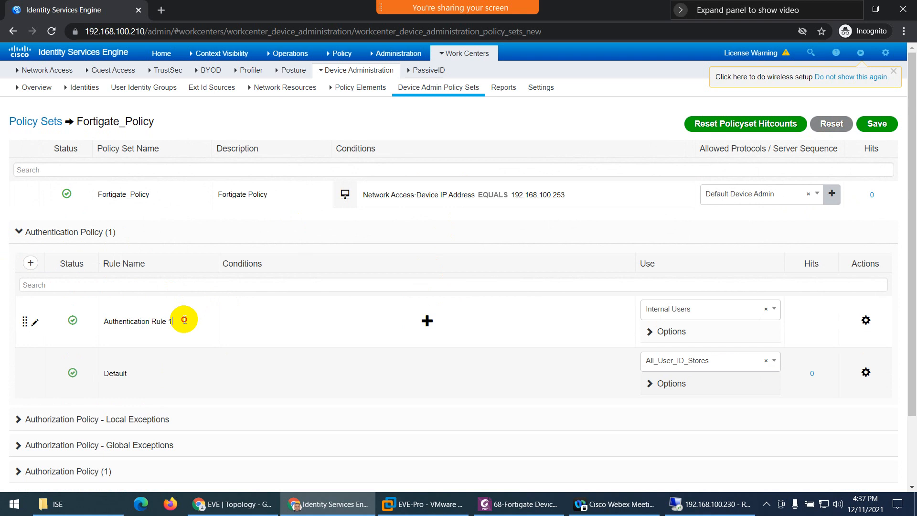
left_click_drag(184, 319, 104, 321)
type("AUTH-Fortigate")
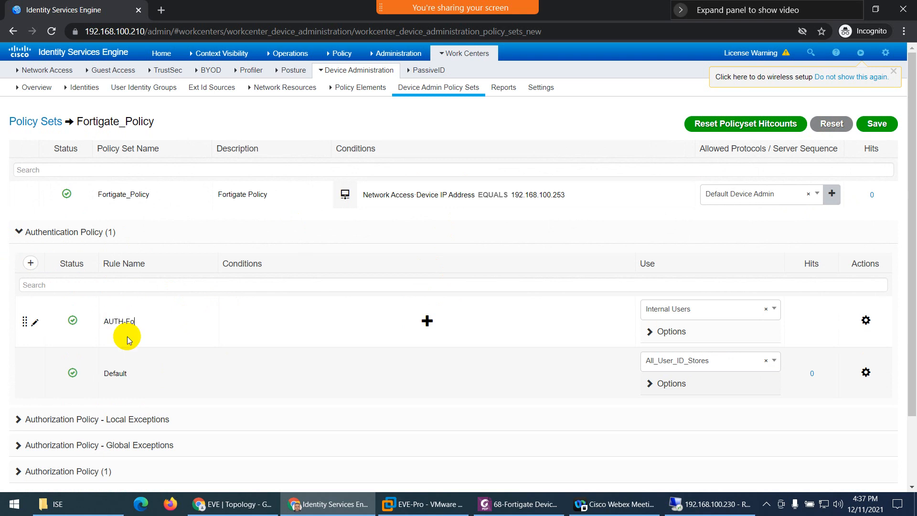
left_click(427, 321)
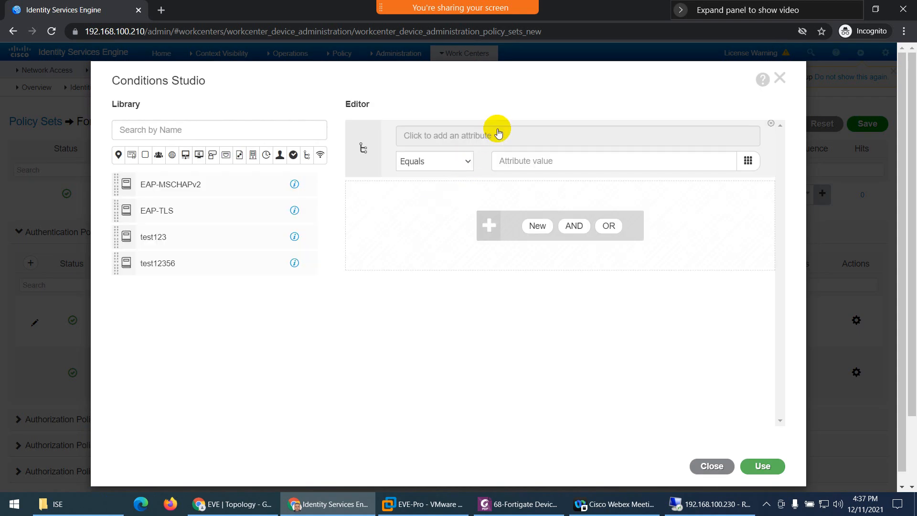
- Set the condition to Network Access Device IP Address with value 192.168.100.253
left_click(492, 138)
left_click(483, 232)
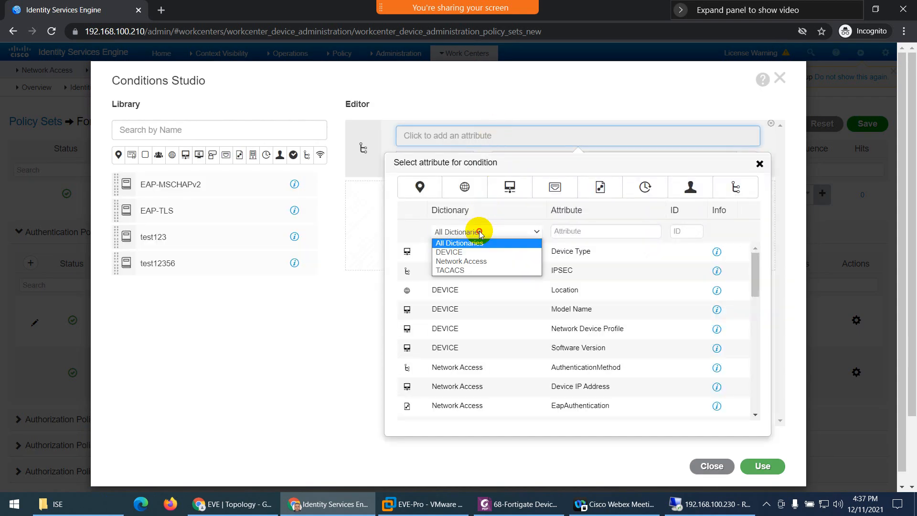
left_click(477, 261)
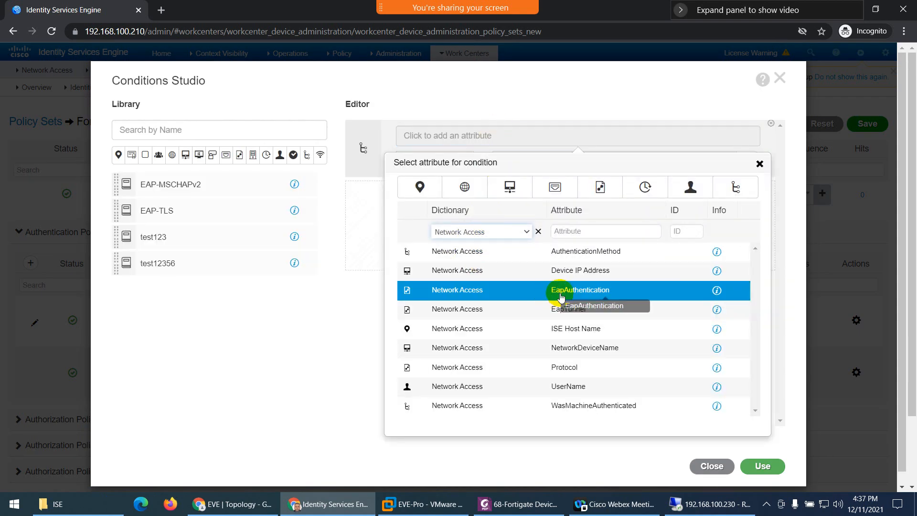
left_click(572, 270)
left_click(543, 165)
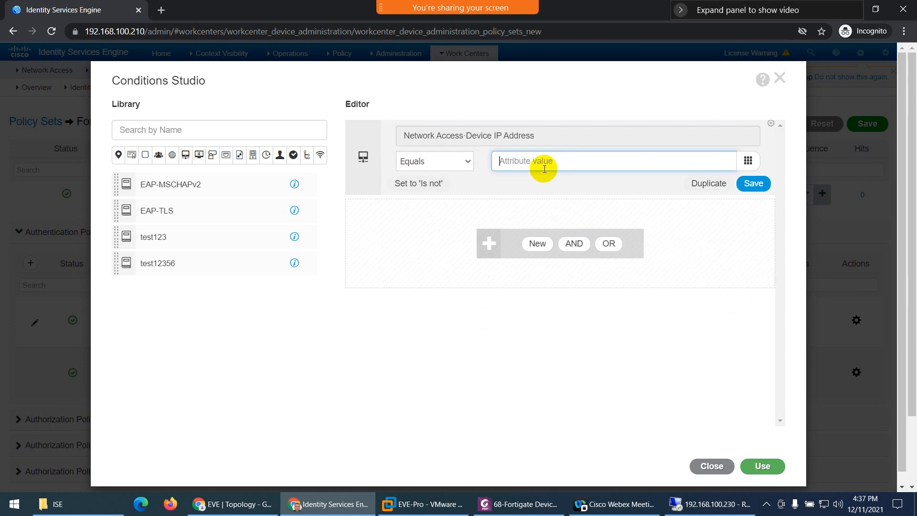
type("192.168")
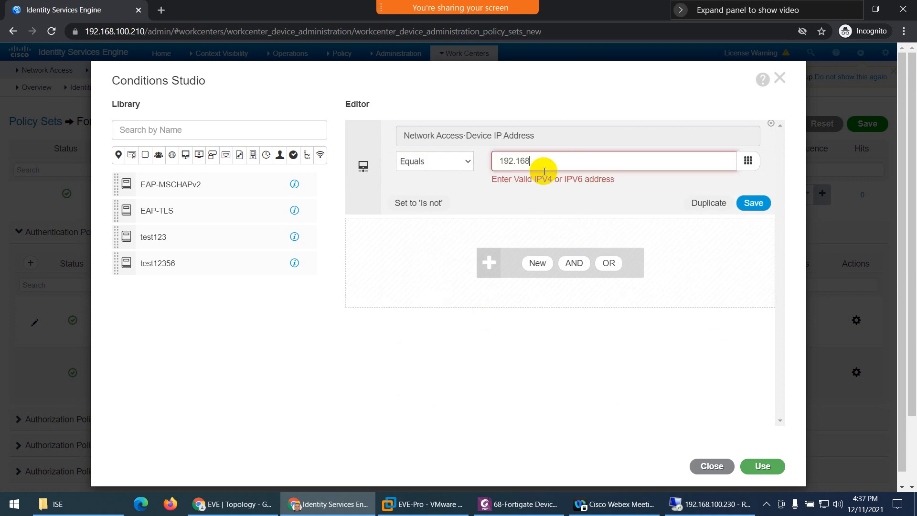
type(".100.253")
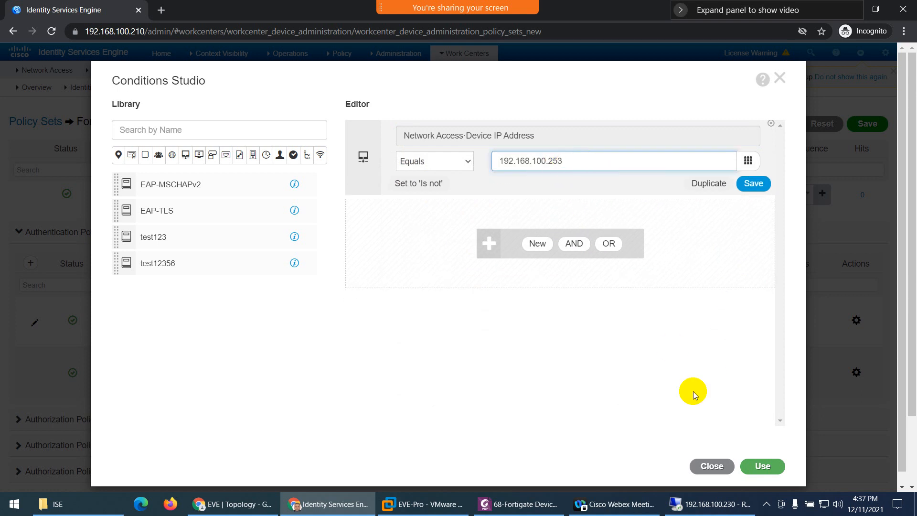
- Apply the IP condition to AUTH-Fortigate and set its identity source to Test-AD
left_click(761, 468)
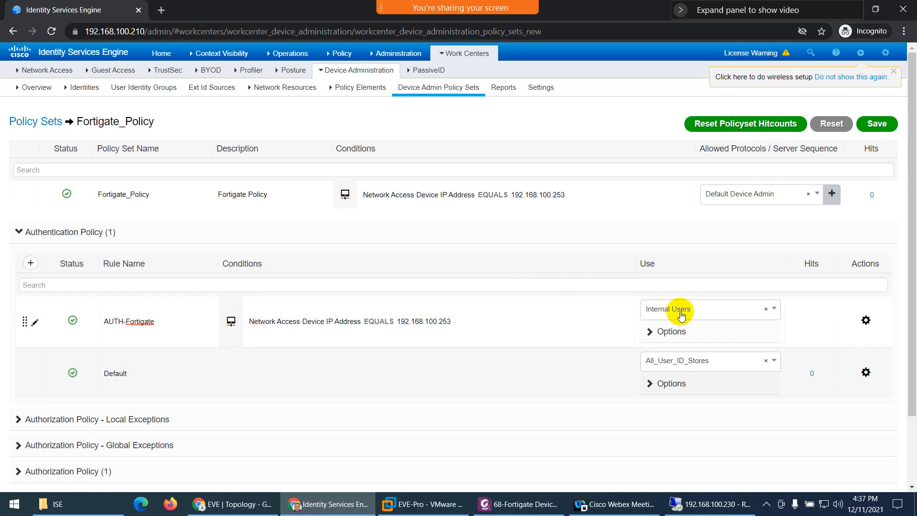
left_click(693, 315)
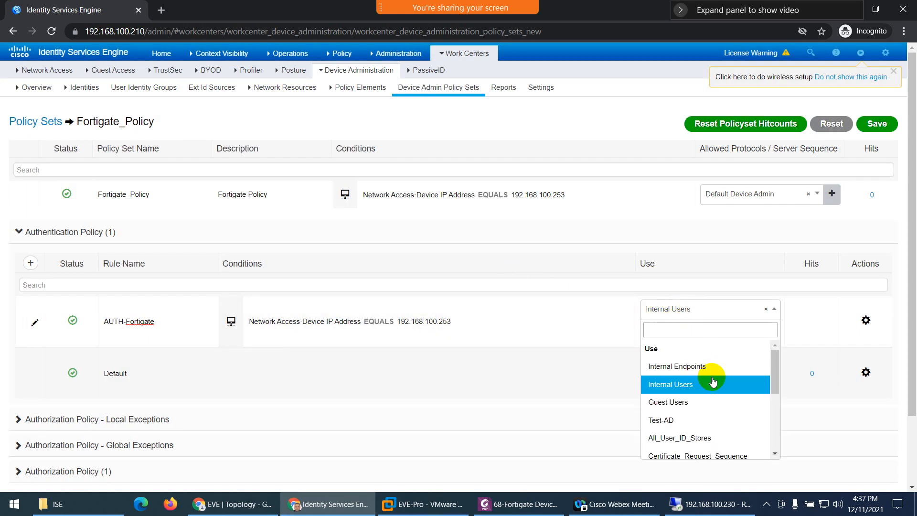
left_click(683, 425)
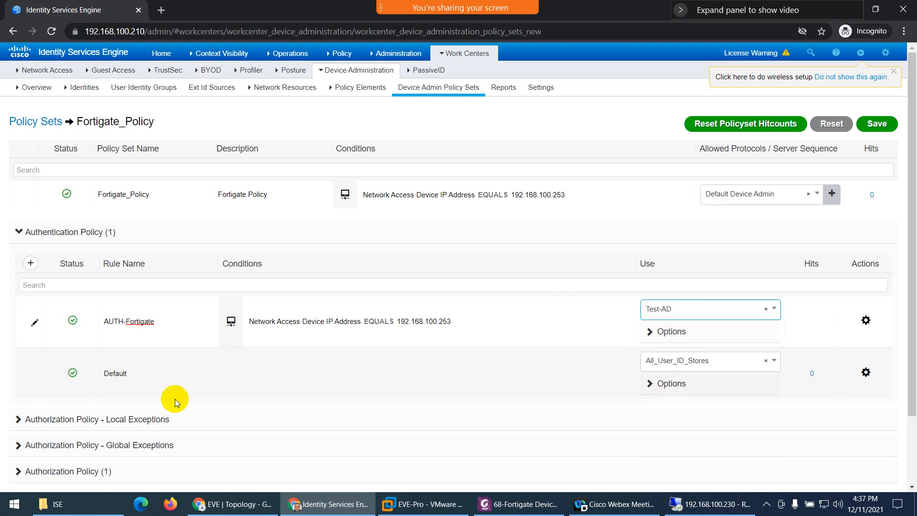
- Set the Default authentication rule to use DenyAccess
left_click(664, 361)
scroll(699, 296, "down", 3)
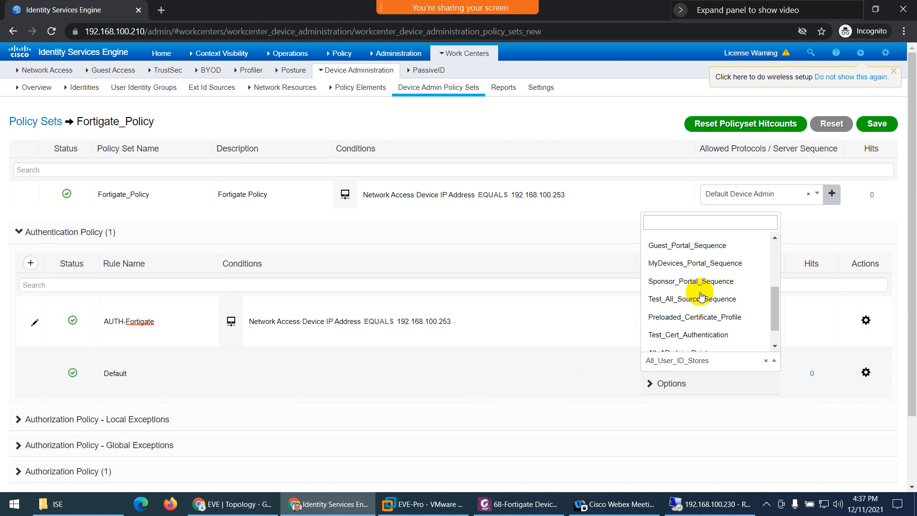
left_click(692, 342)
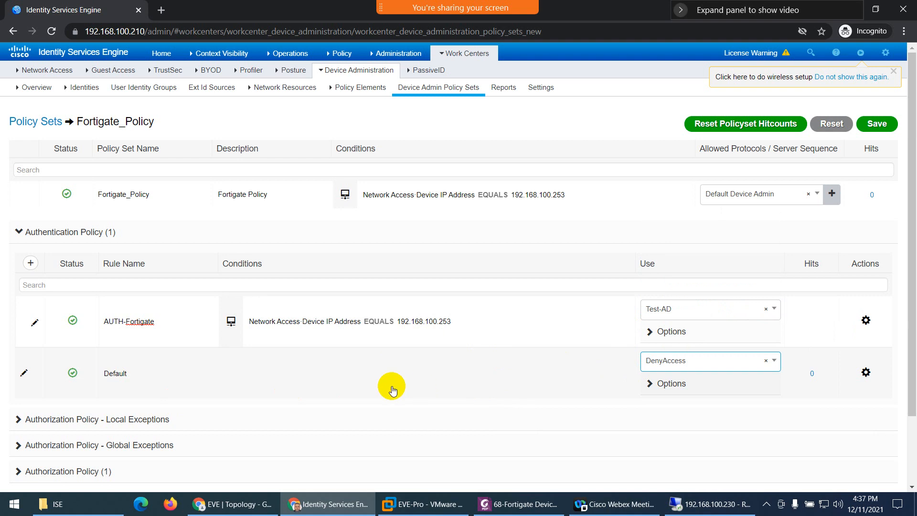
scroll(389, 386, "down", 2)
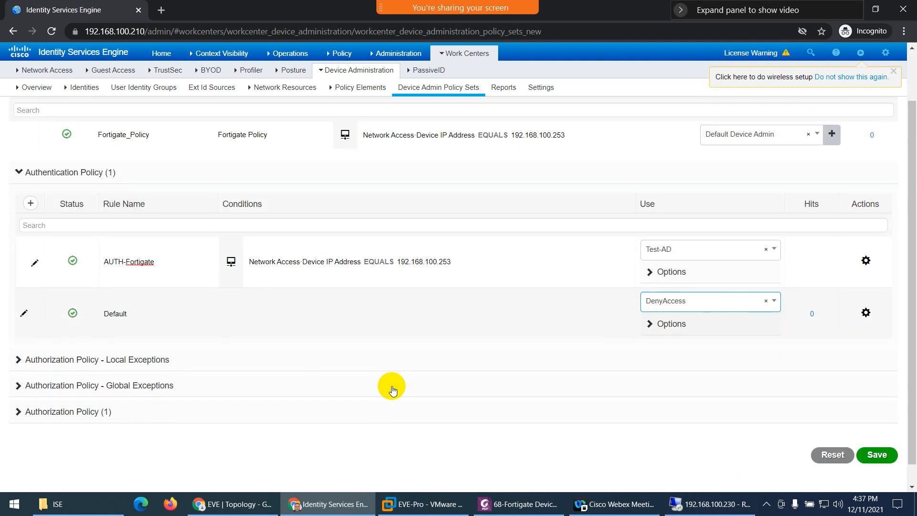
- Expand Authorization Policy (1), then bring up the 68-Fortigate setup guide PDF
left_click(68, 415)
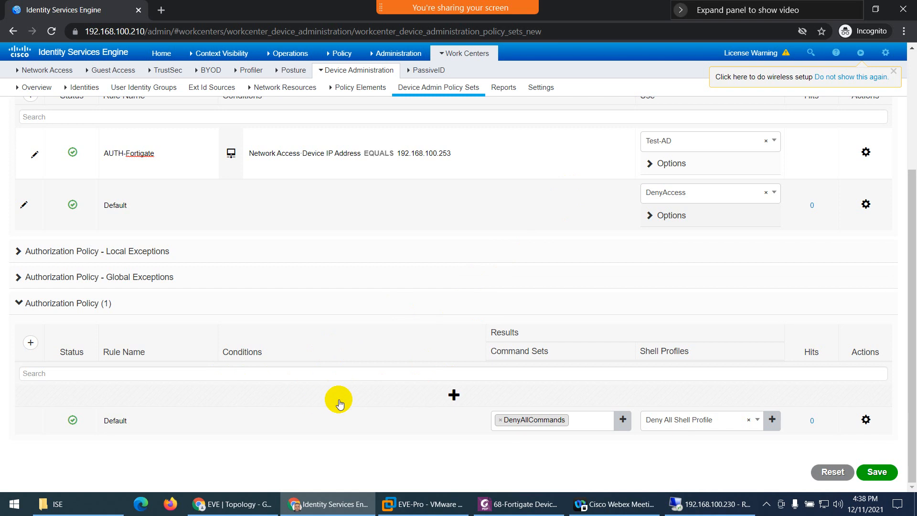
left_click(515, 510)
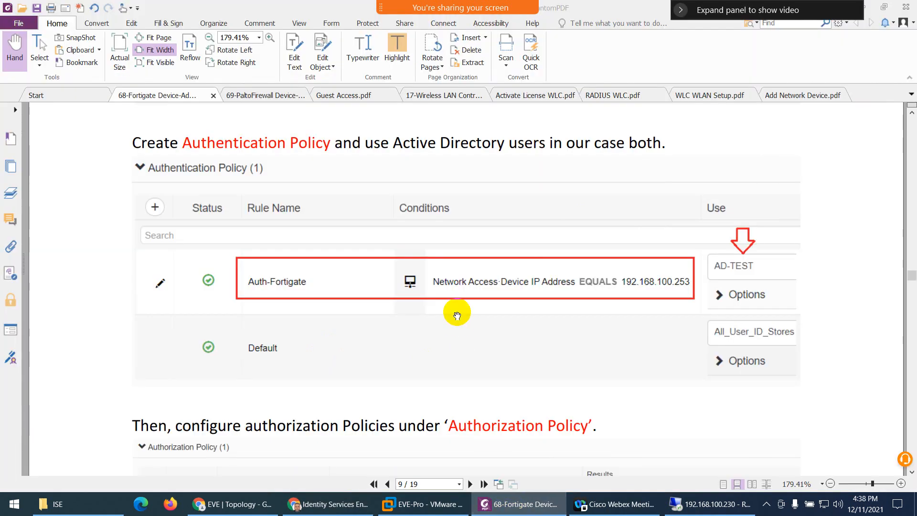
- Scroll to the guide's authorization rule examples, then return to the ISE policy page
scroll(454, 311, "down", 5)
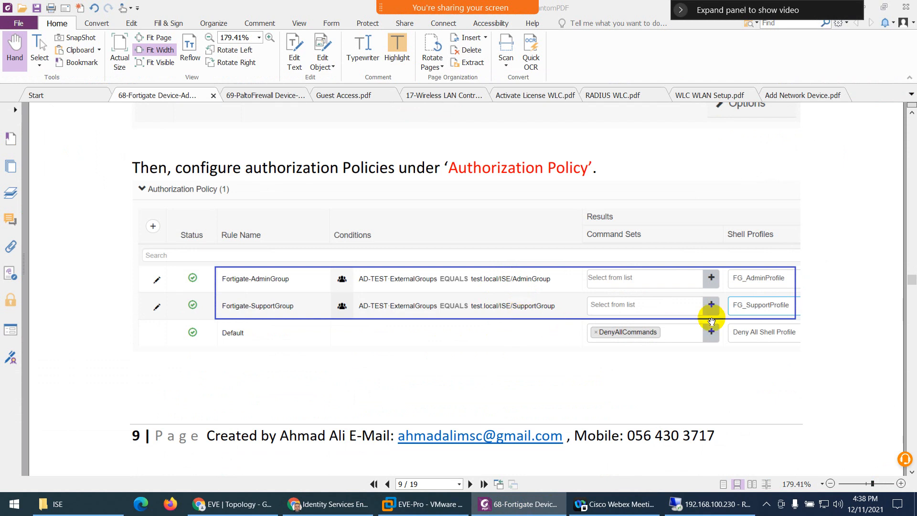
left_click(507, 504)
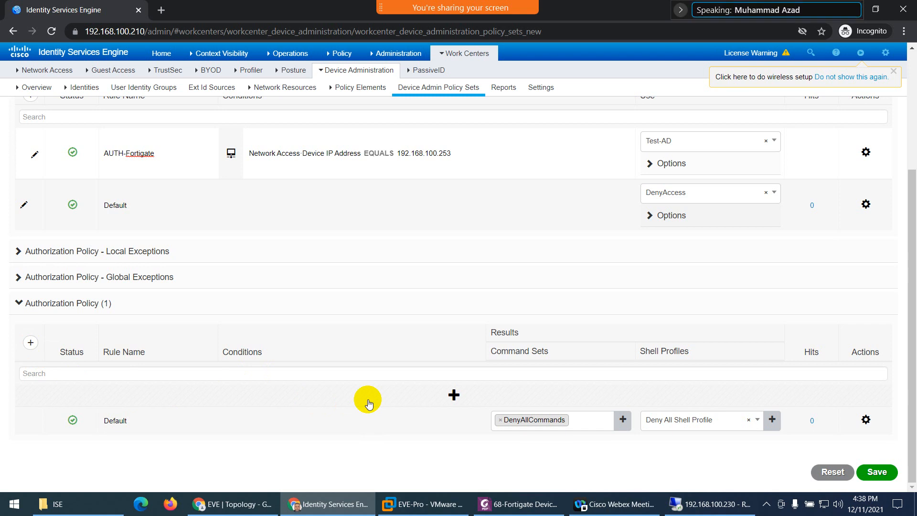
- Insert a new authorization rule above Default and rename it FG_AdminGroup
mouse_move(423, 165)
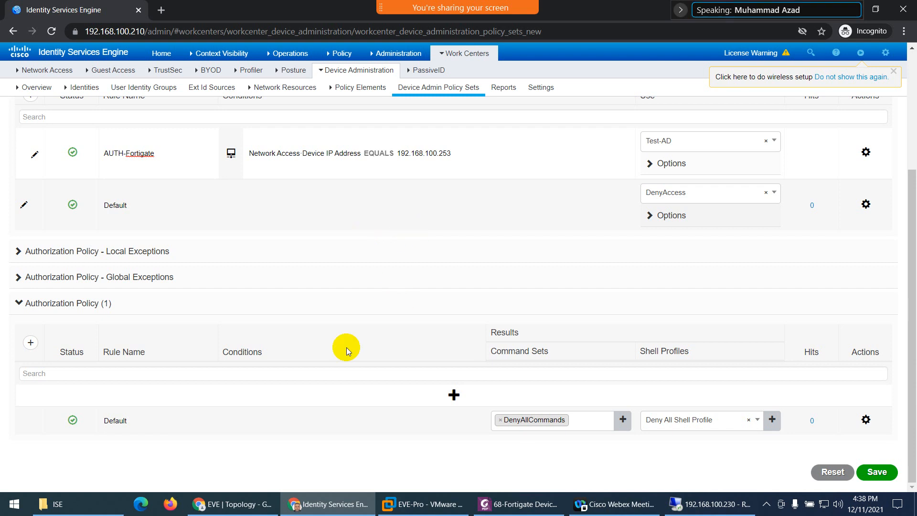
left_click(453, 397)
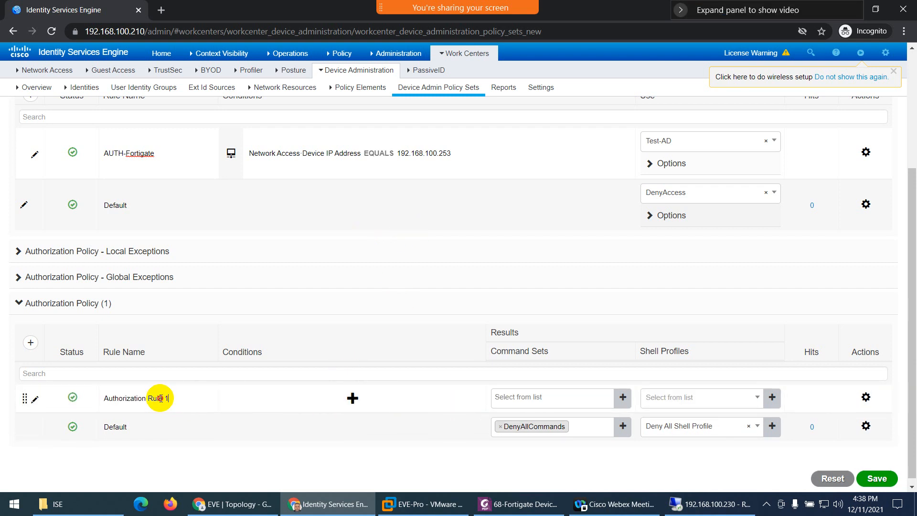
left_click_drag(165, 399, 109, 401)
key("BackSpace")
key("BackSpace")
type("Admin")
key("BackSpace")
key("BackSpace")
key("BackSpace")
key("BackSpace")
key("BackSpace")
type("FG_AdminGroup")
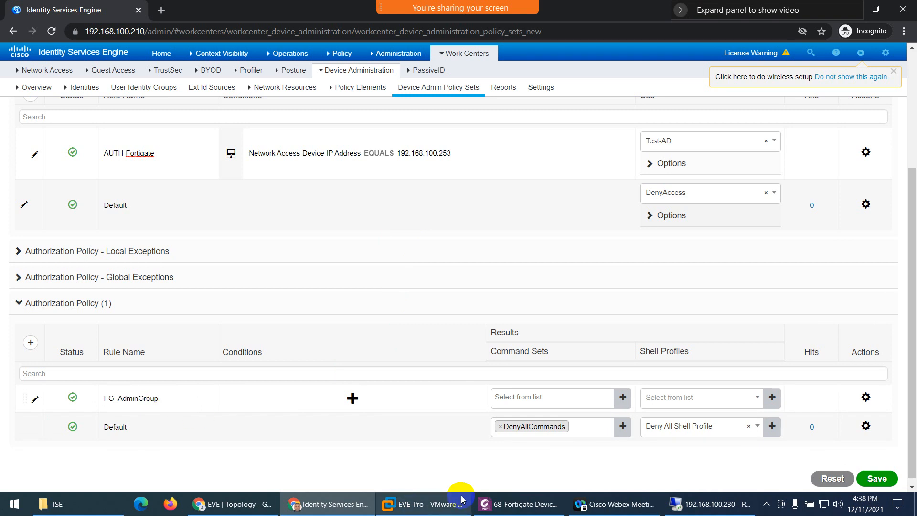
- Add a condition on Test-AD ExternalGroups equals test.local/ISE/AdminGroup
left_click(352, 398)
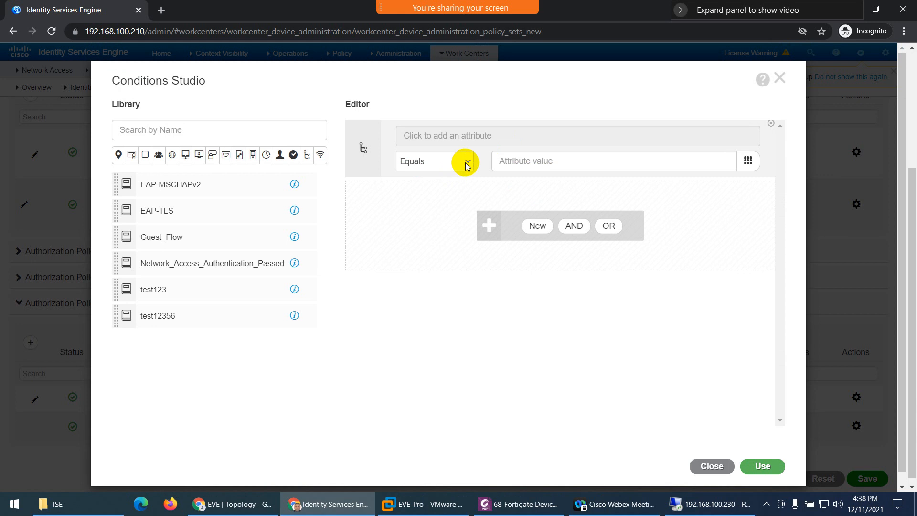
left_click(460, 138)
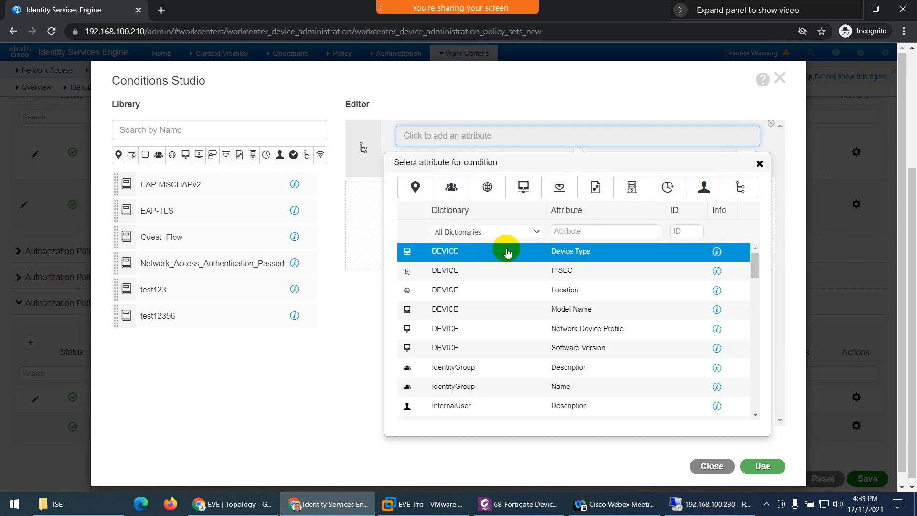
left_click(535, 231)
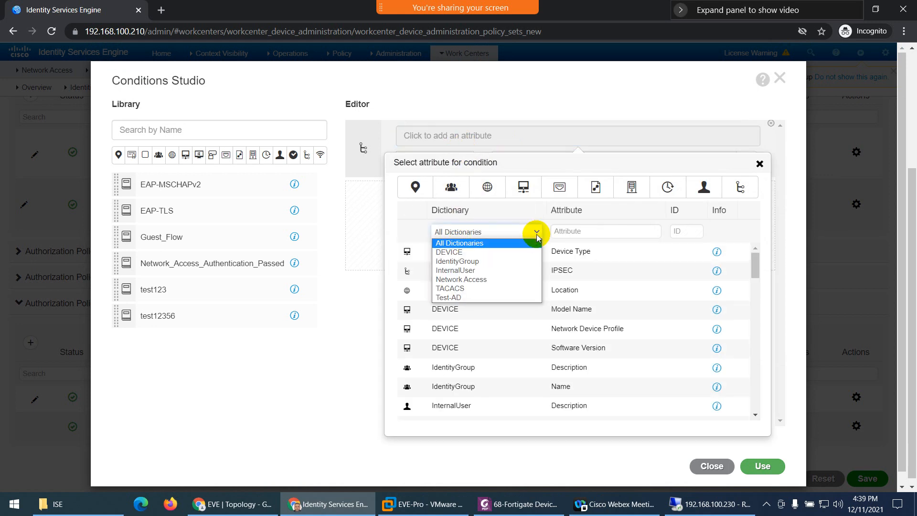
left_click(483, 296)
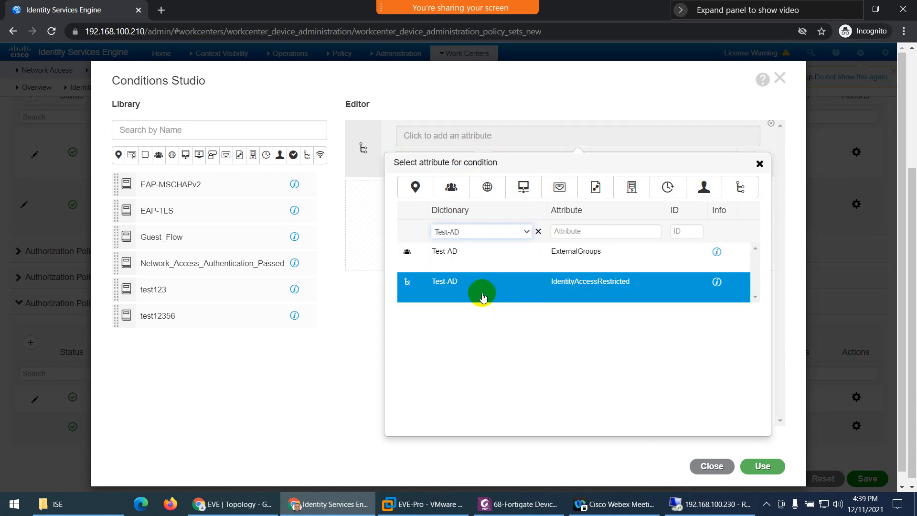
left_click(560, 259)
left_click(540, 161)
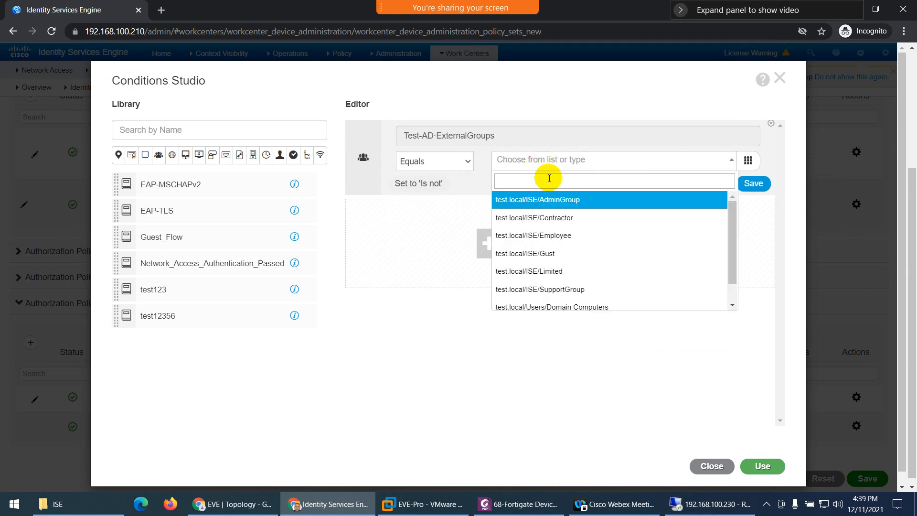
left_click(547, 206)
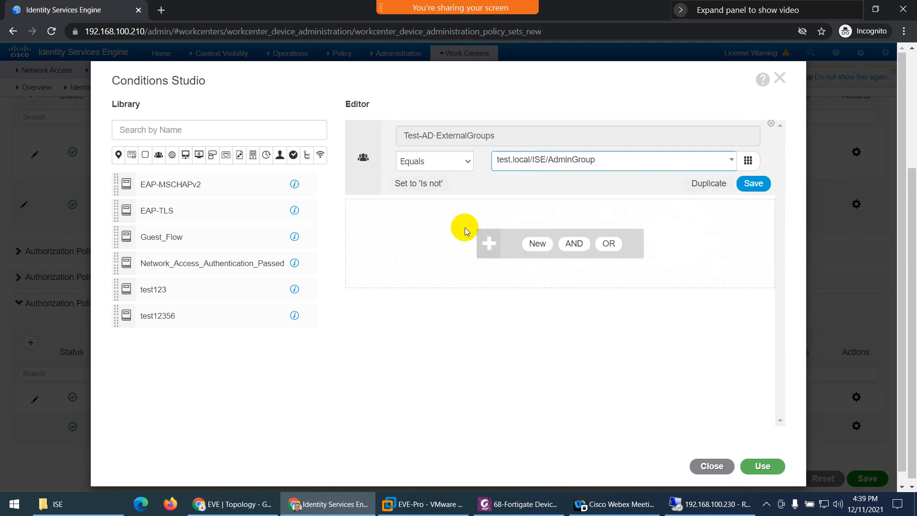
- AND it with Device Type equals All Device Types#Fortinet_Devices and apply the condition
left_click(541, 245)
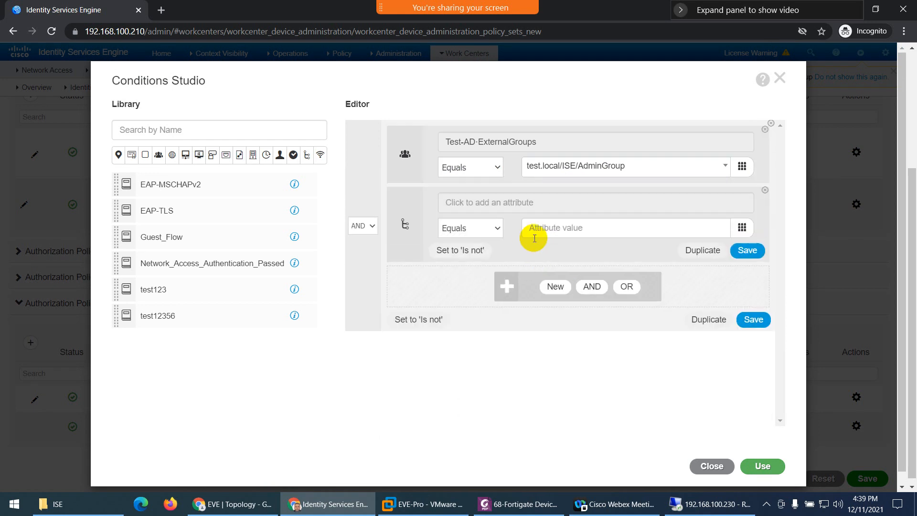
left_click(521, 202)
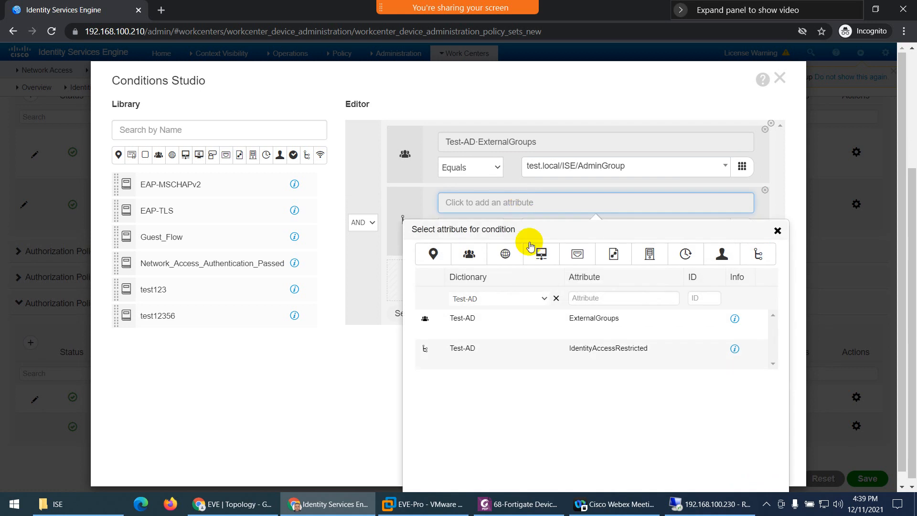
left_click(556, 299)
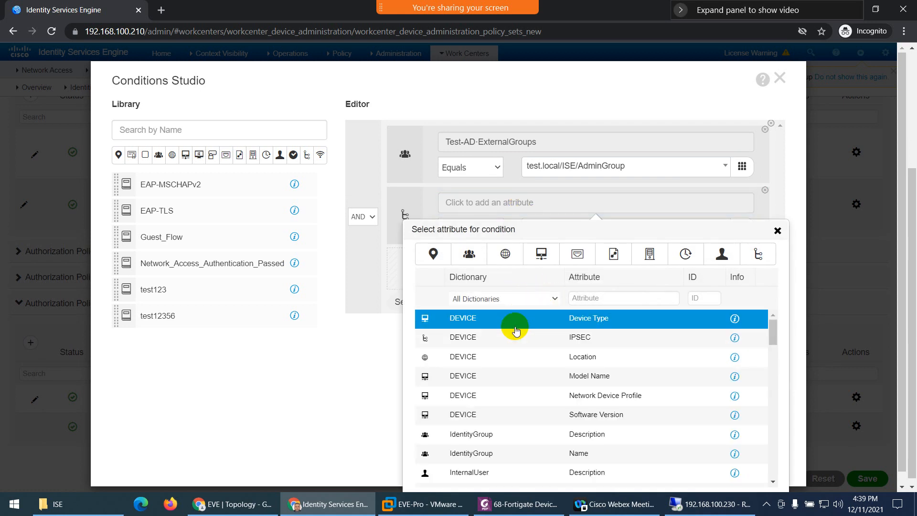
left_click(557, 402)
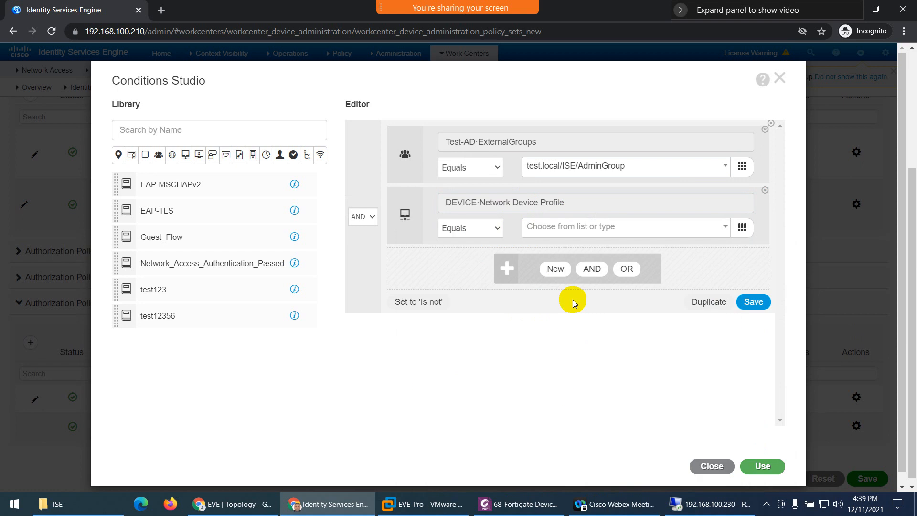
left_click(557, 228)
scroll(590, 311, "down", 2)
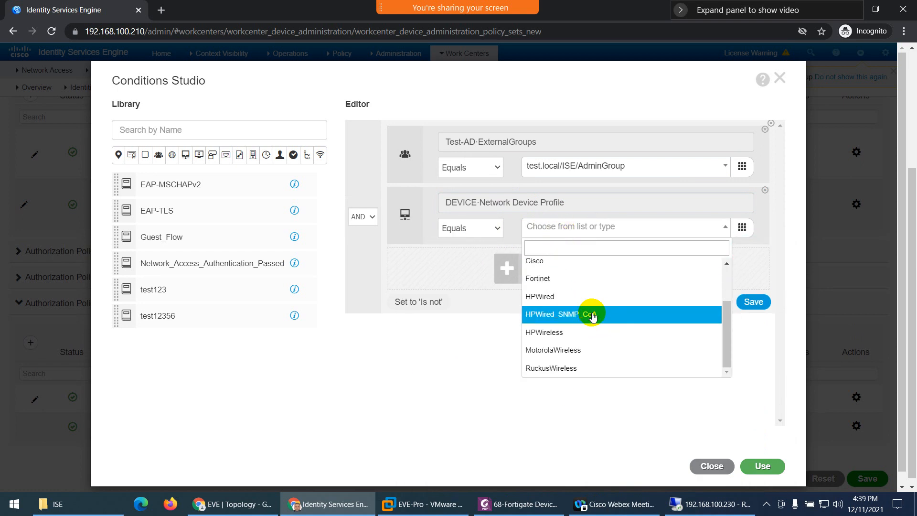
left_click(528, 205)
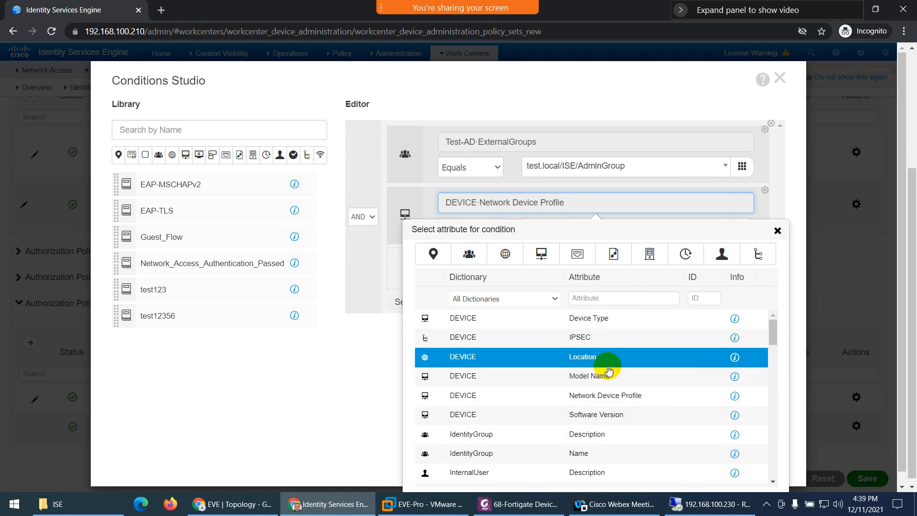
left_click(591, 327)
left_click(554, 227)
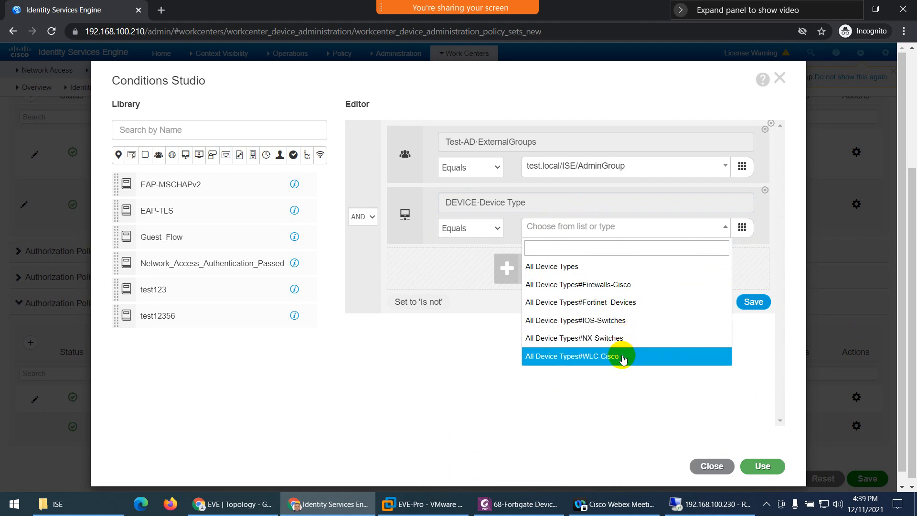
left_click(613, 306)
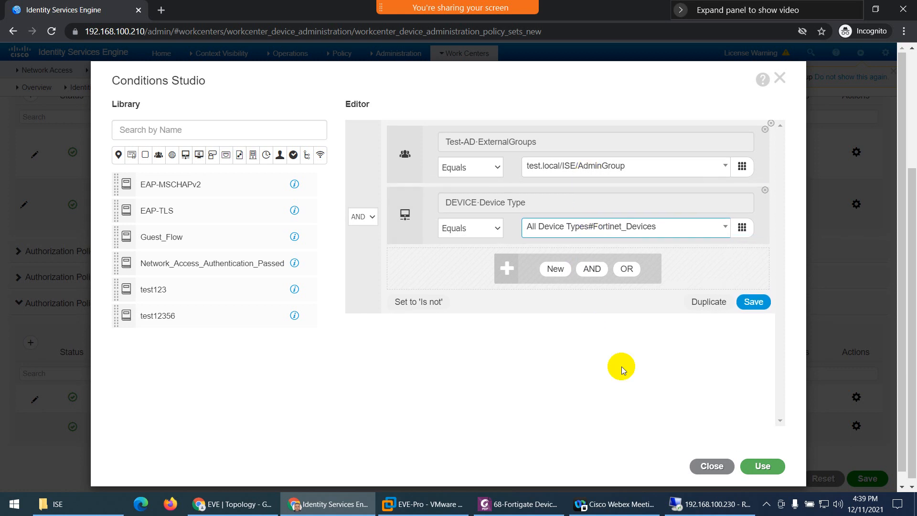
left_click(763, 466)
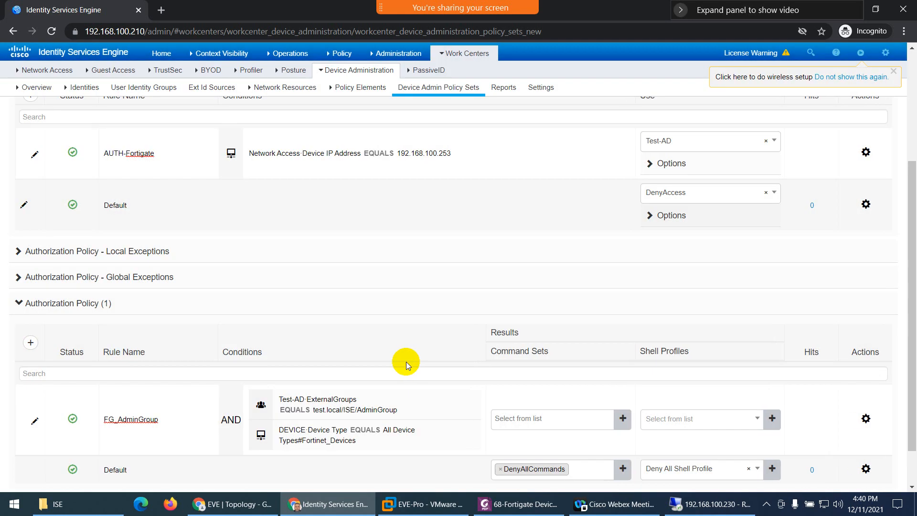
- Give FG_AdminGroup the Fortigate_Admin_Profile shell profile and bring up its row options
scroll(405, 361, "down", 1)
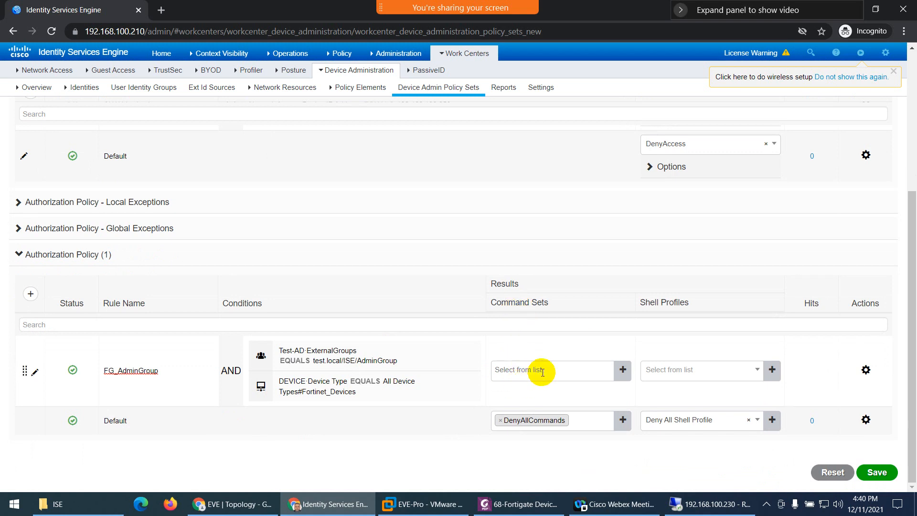
left_click(688, 371)
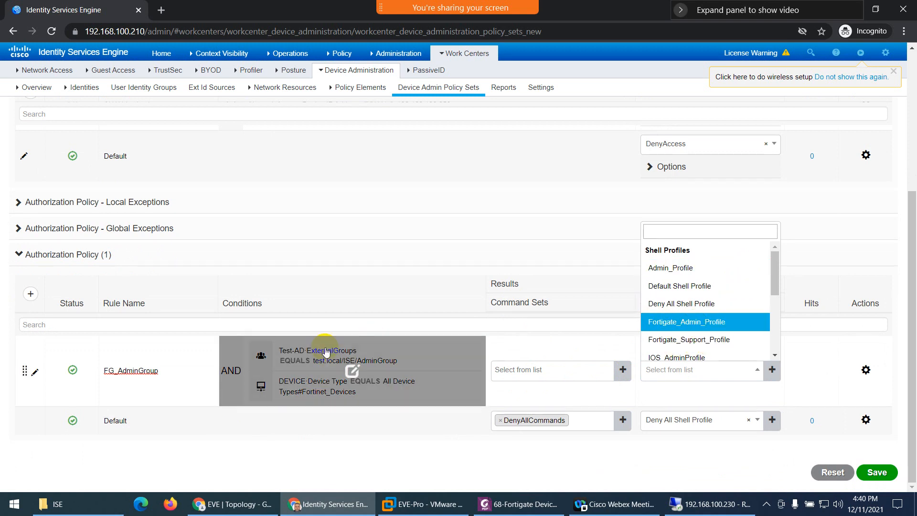
left_click(688, 326)
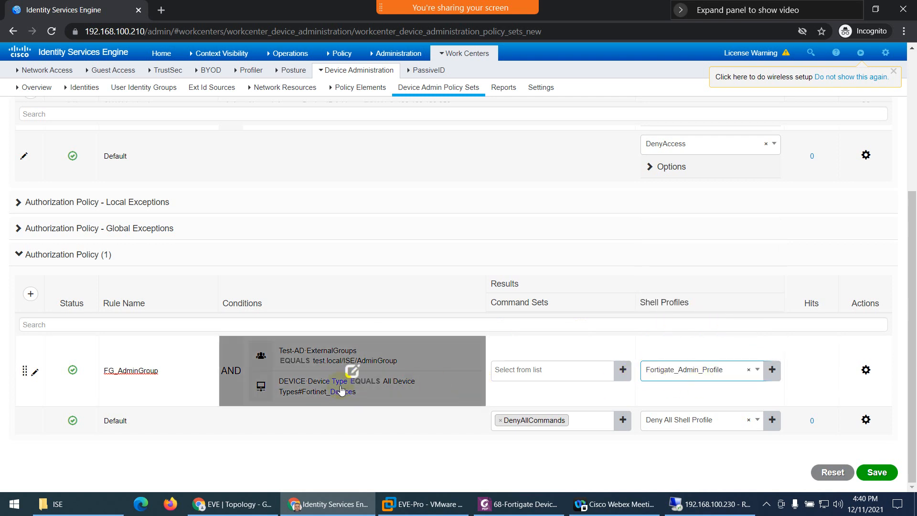
left_click(865, 371)
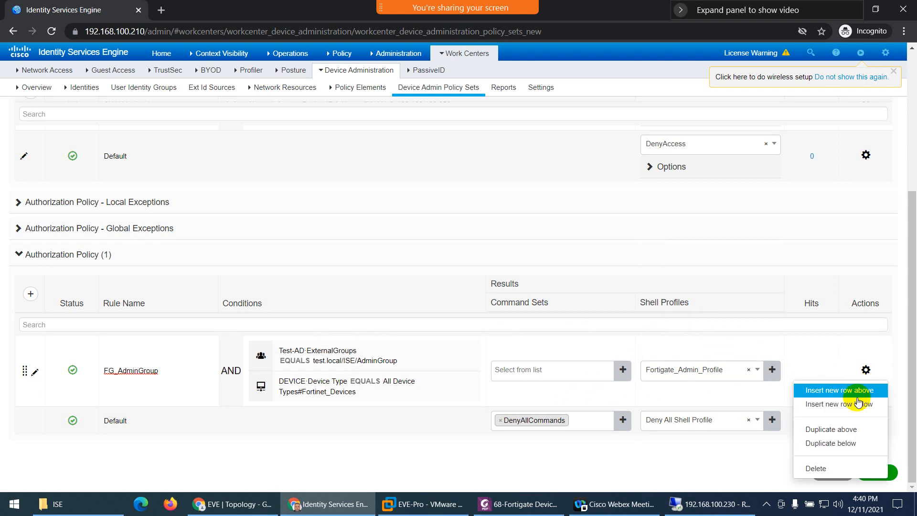
- Duplicate the FG_AdminGroup rule as FG_SupportGroup and change its ExternalGroups condition to SupportGroup
left_click(843, 443)
scroll(187, 402, "down", 2)
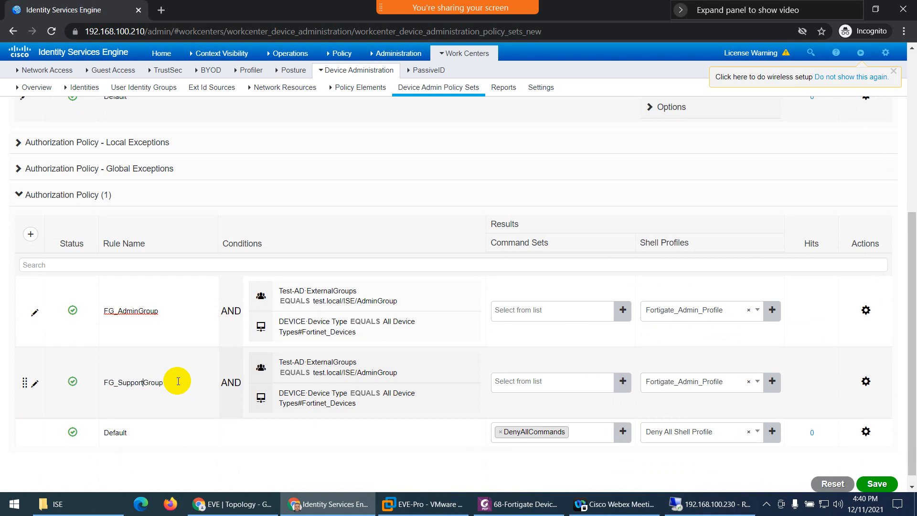
left_click(353, 383)
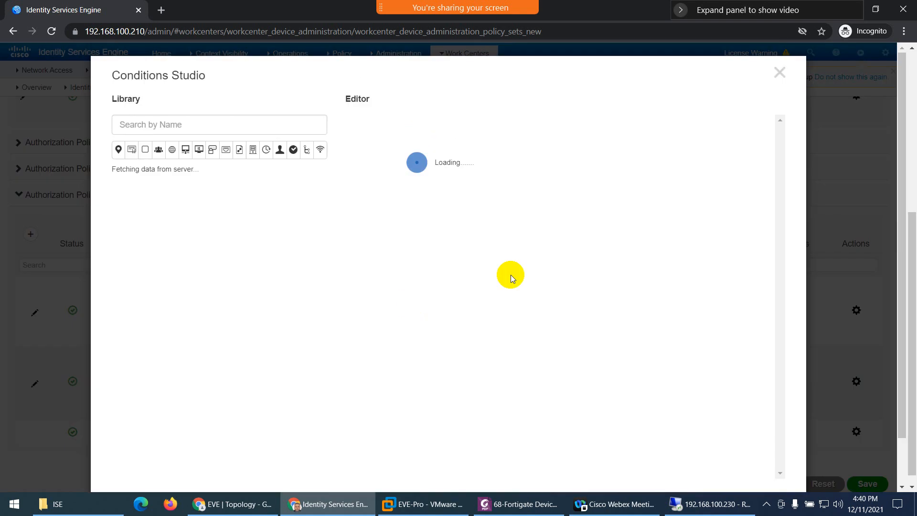
left_click(566, 167)
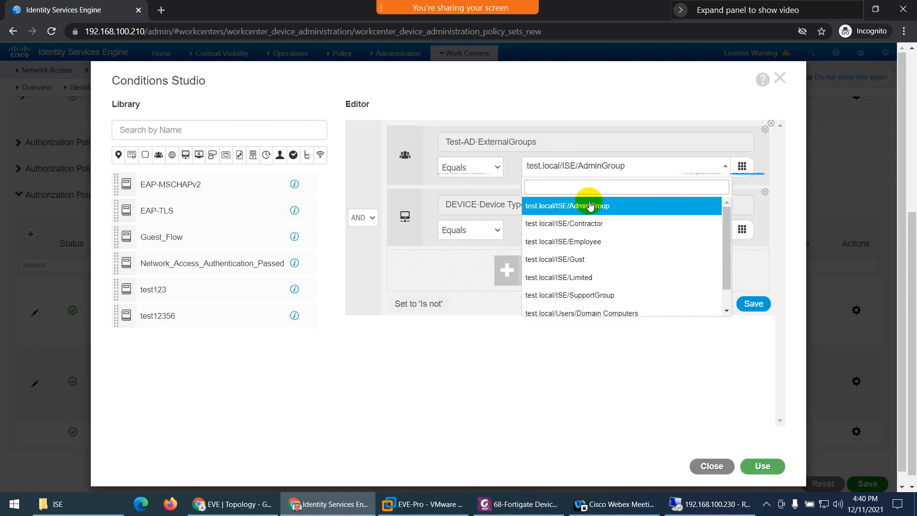
scroll(611, 260, "down", 1)
left_click(596, 280)
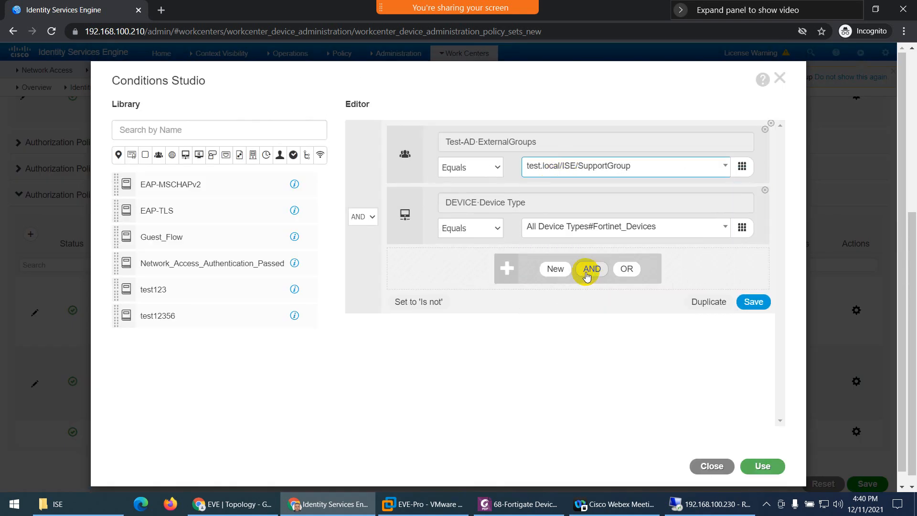
left_click(757, 467)
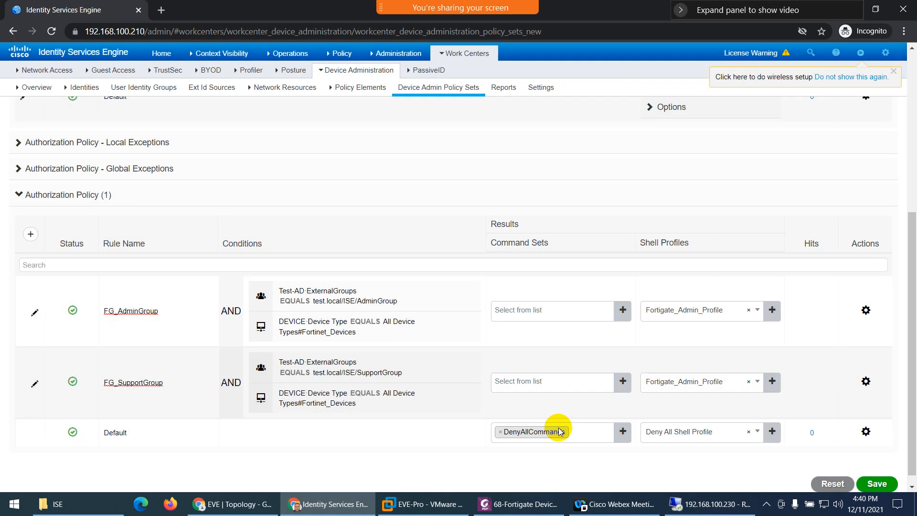
- Assign Fortigate_Support_Profile as the FG_SupportGroup rule's shell profile
left_click(748, 383)
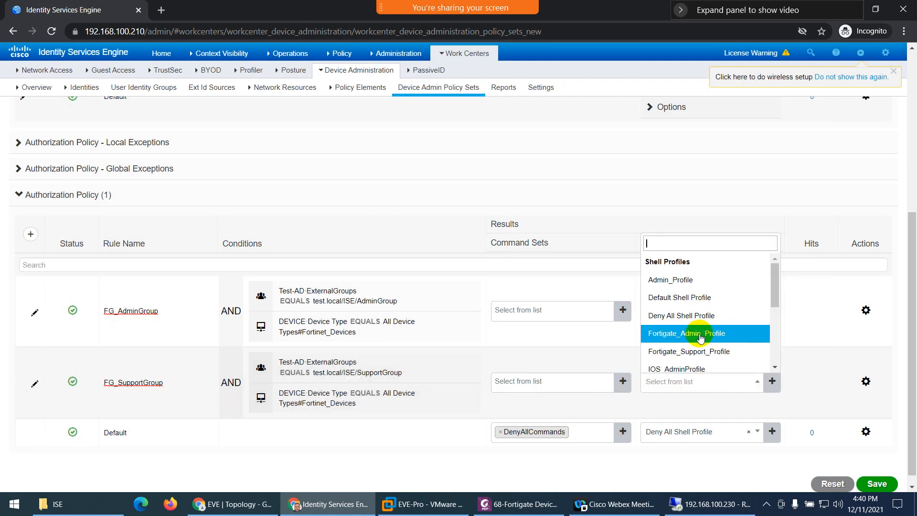
left_click(704, 351)
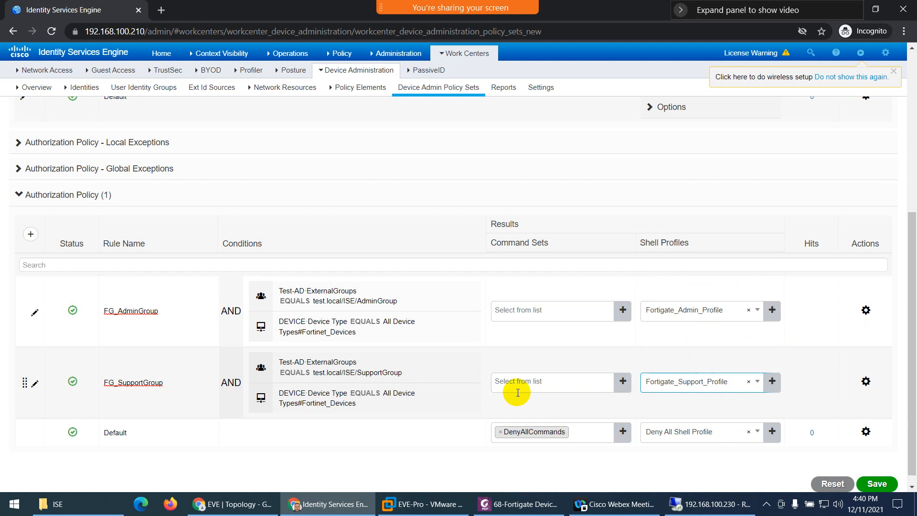
scroll(375, 413, "down", 1)
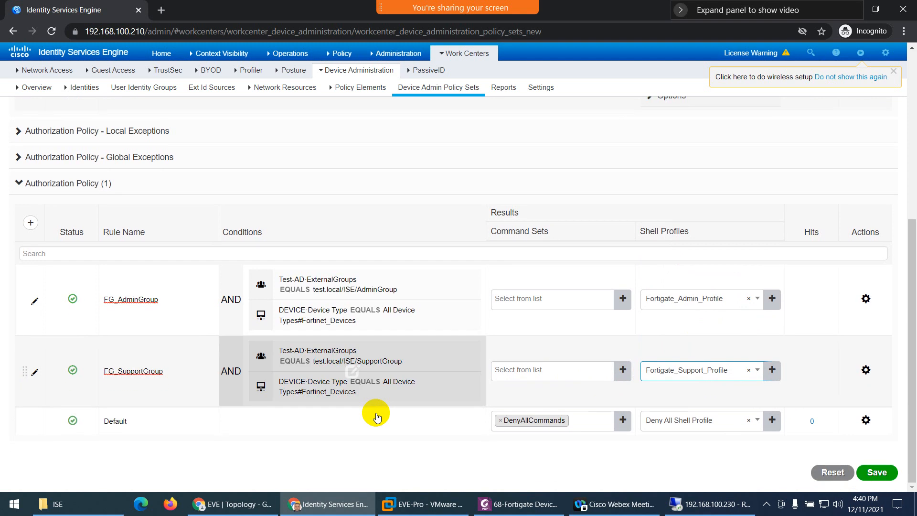
- Save the Fortigate_Policy set and expand Authorization Policy (3) to review the stored rules
left_click(877, 473)
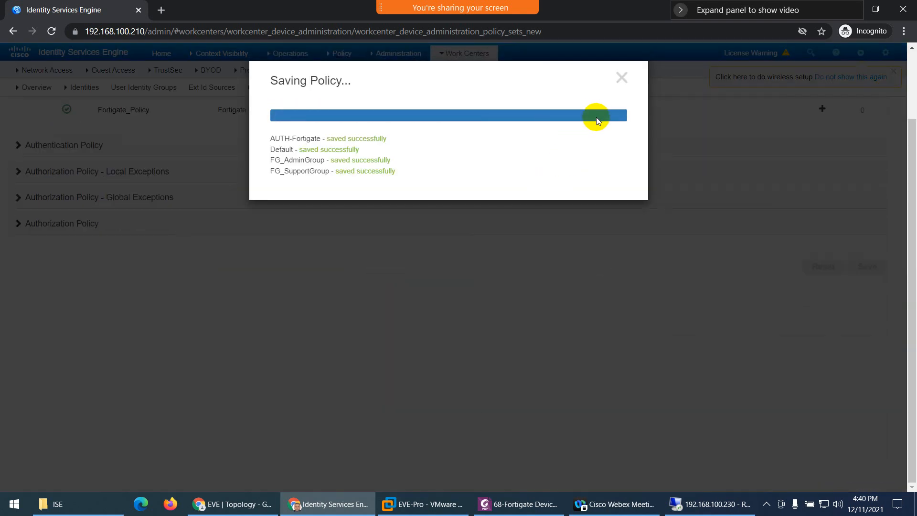
left_click(621, 77)
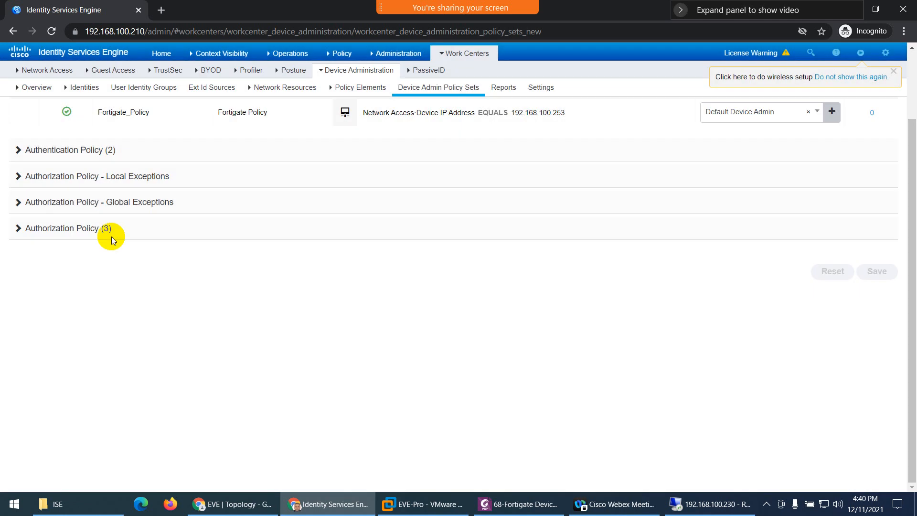
left_click(33, 227)
scroll(365, 405, "down", 1)
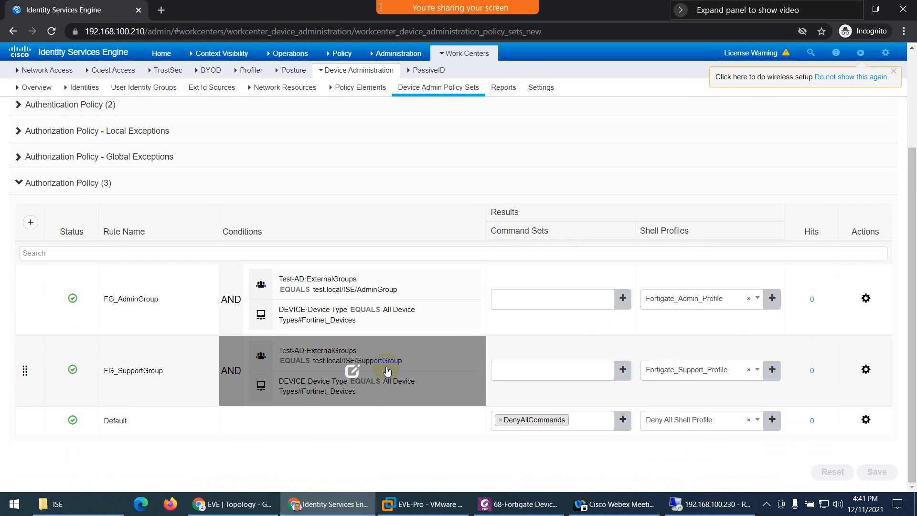
left_click(385, 53)
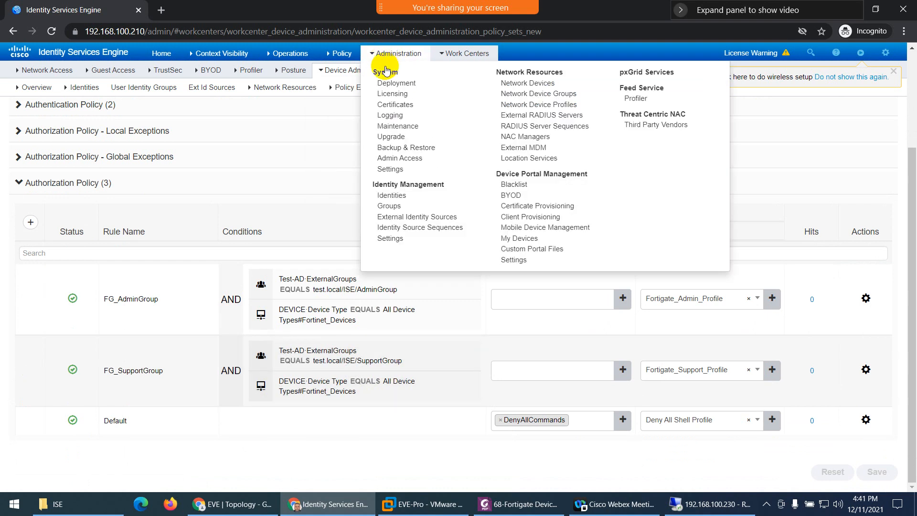
- Open the Test-AD join point under External Identity Sources to view its AD groups
left_click(407, 217)
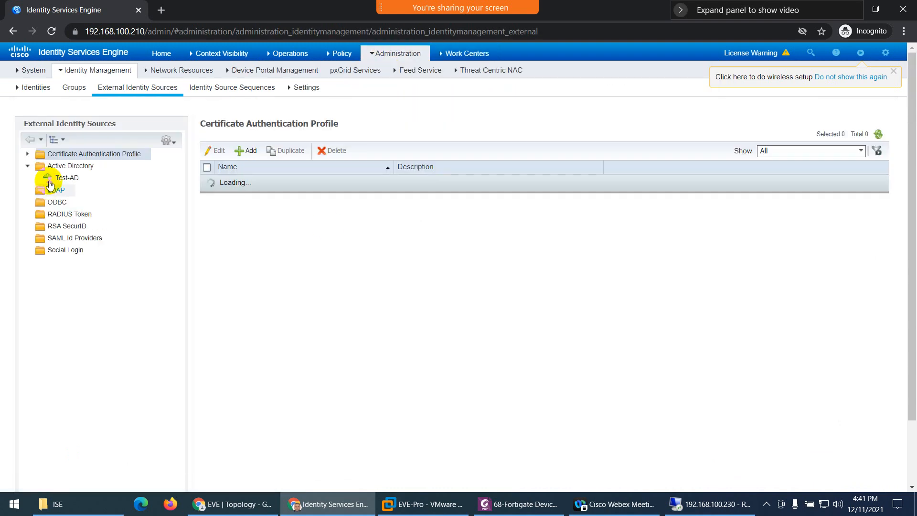
left_click(50, 181)
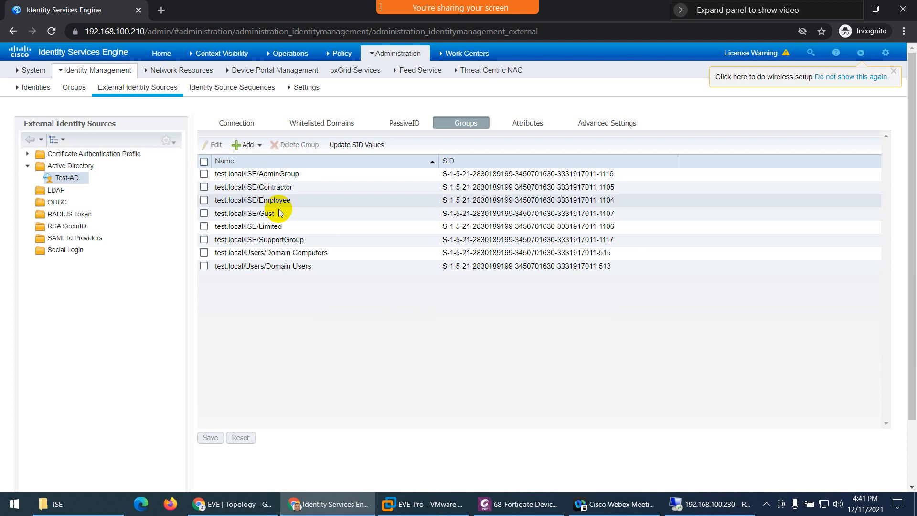
- Reopen Fortigate_Policy to recheck its authorization rules, then go to Device Administration Policy Elements
mouse_move(351, 58)
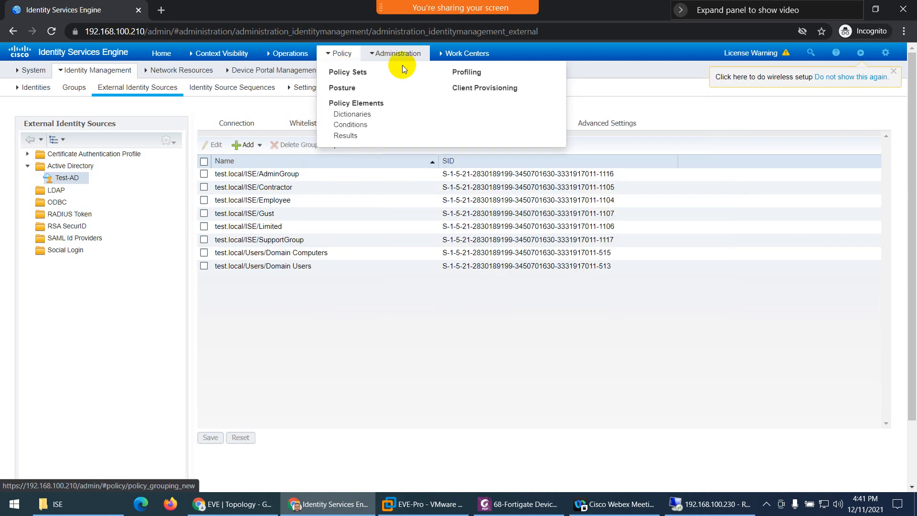
mouse_move(460, 56)
left_click(445, 148)
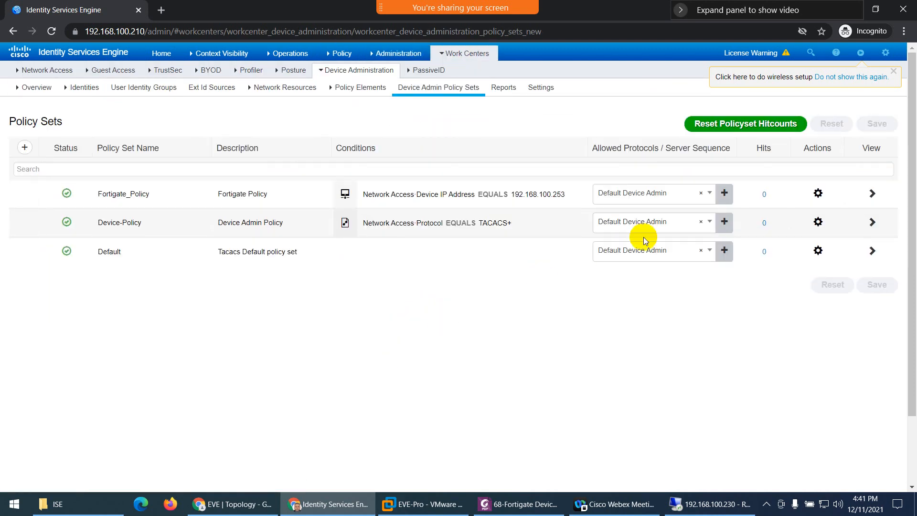
left_click(871, 193)
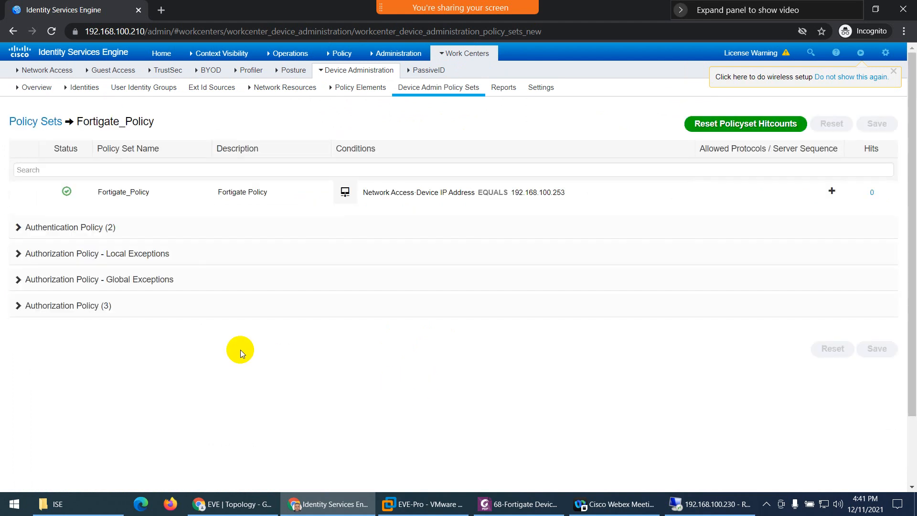
left_click(96, 313)
scroll(282, 351, "down", 3)
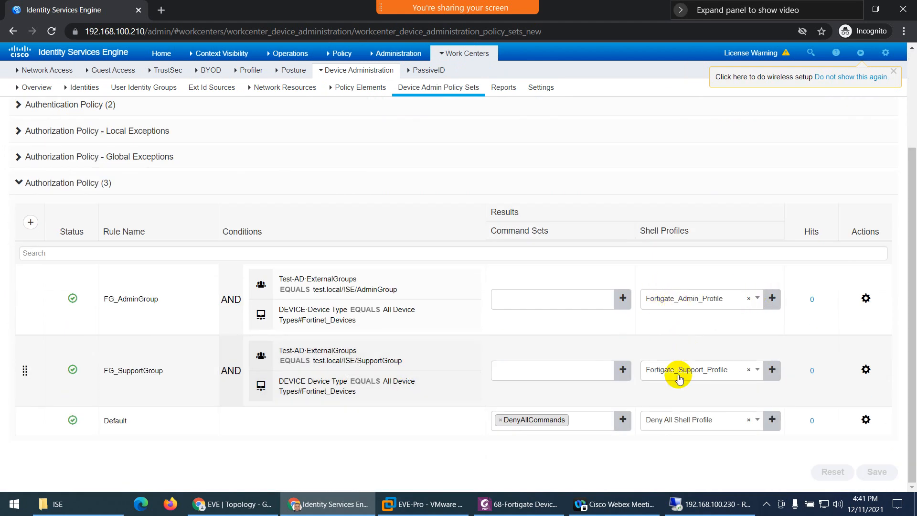
scroll(683, 363, "up", 3)
left_click(480, 52)
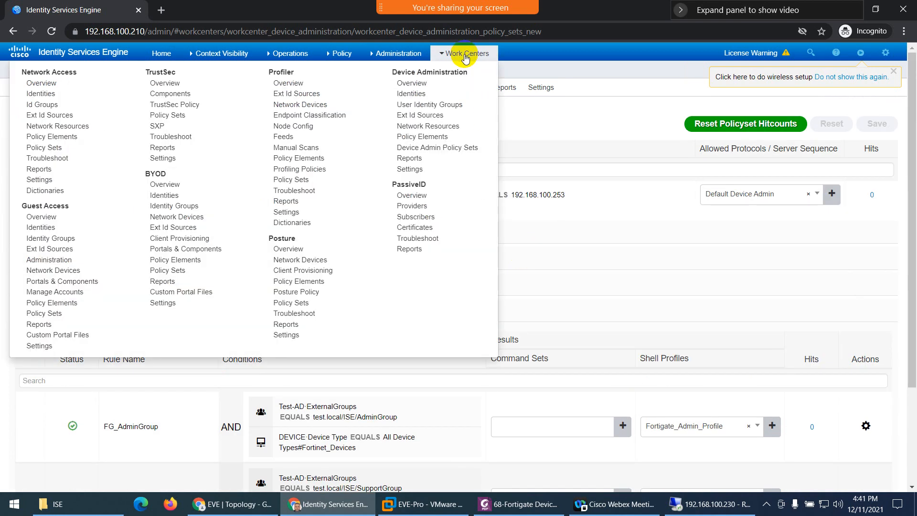
left_click(440, 141)
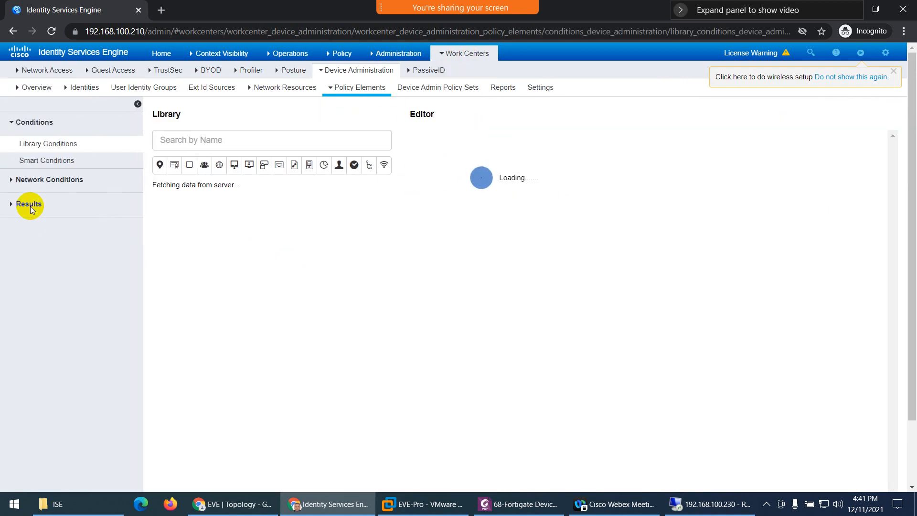
- List the TACACS profiles and inspect Fortigate_Admin_Profile's attributes, discarding any unsaved edits
left_click(30, 207)
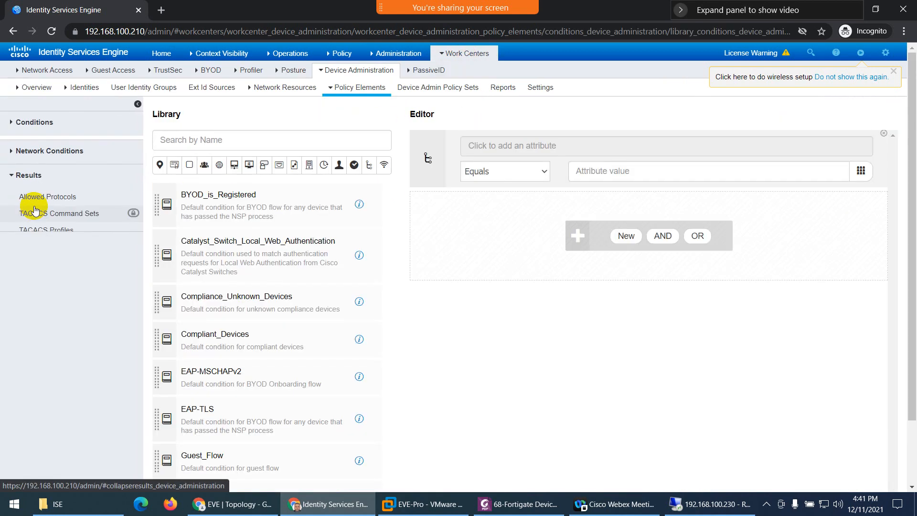
left_click(45, 228)
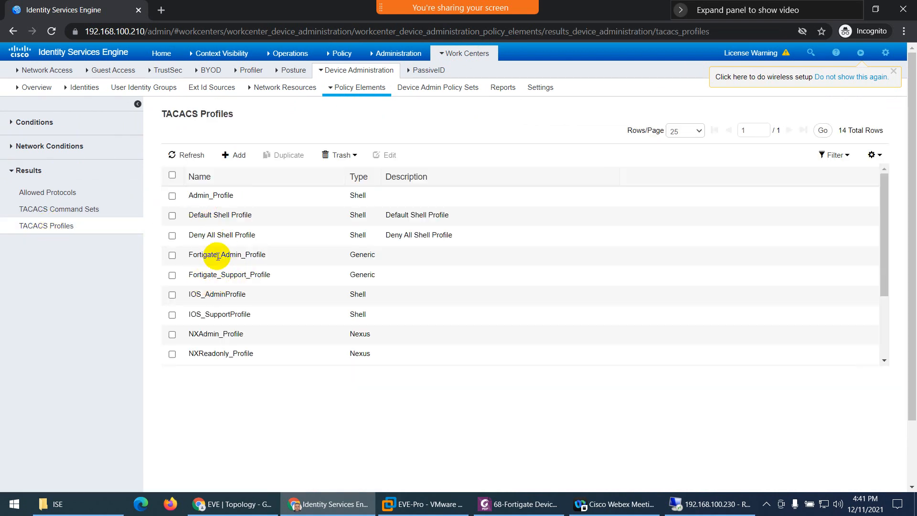
left_click(172, 255)
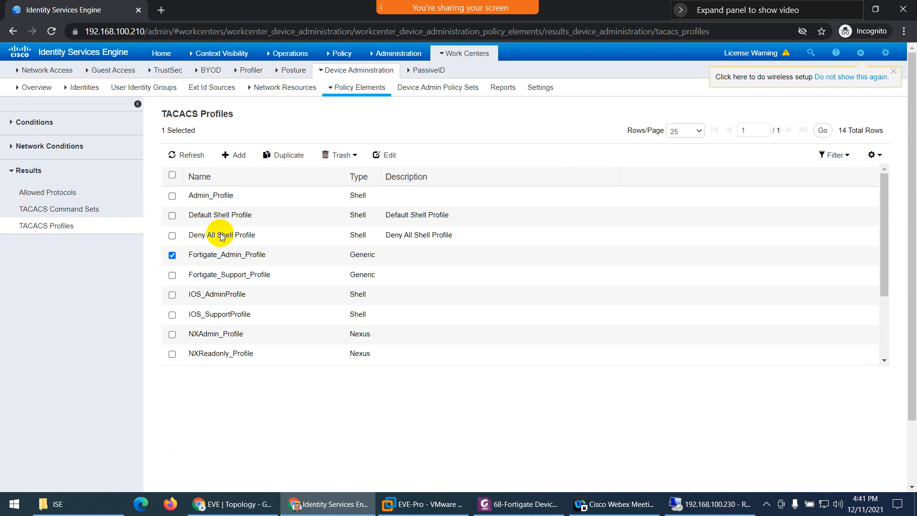
left_click(384, 156)
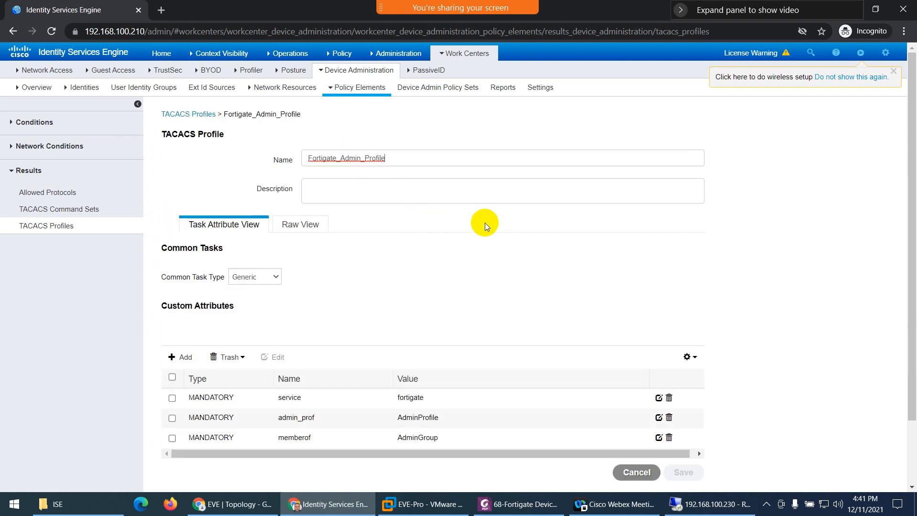
scroll(484, 324, "down", 3)
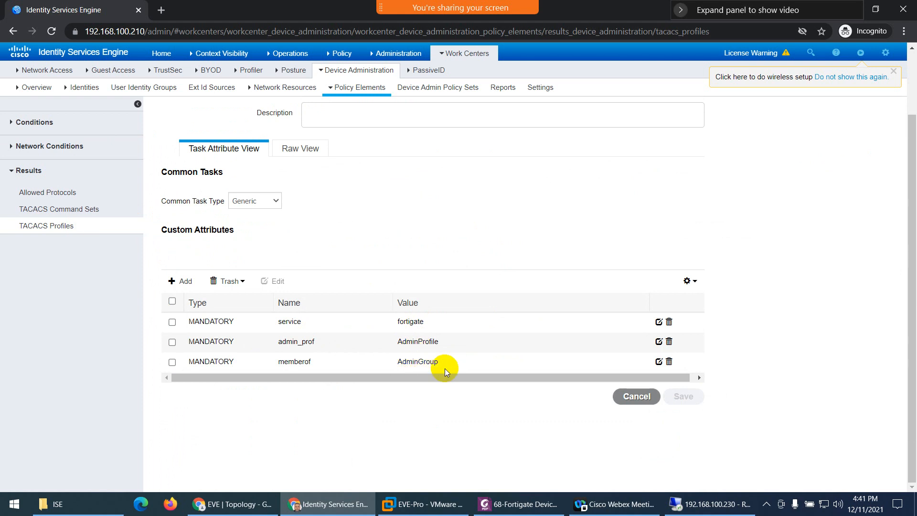
left_click(62, 227)
left_click(618, 130)
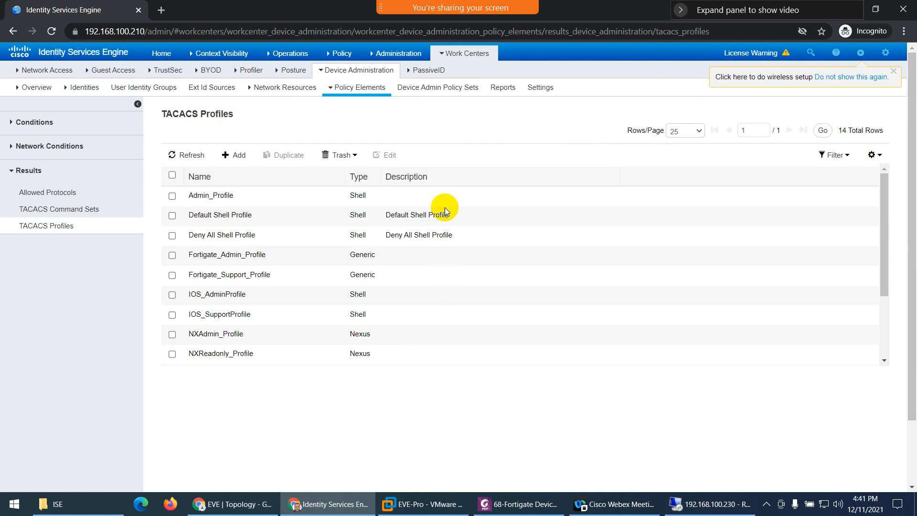
mouse_move(361, 80)
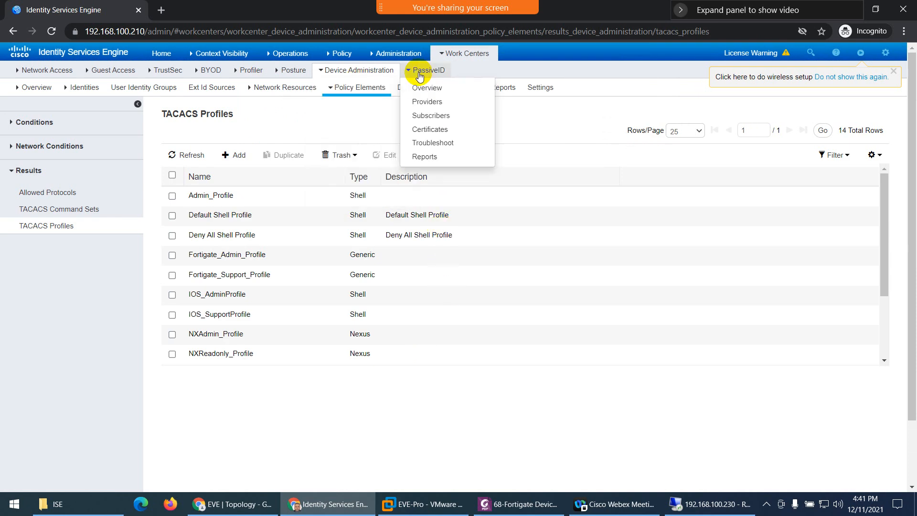
mouse_move(454, 55)
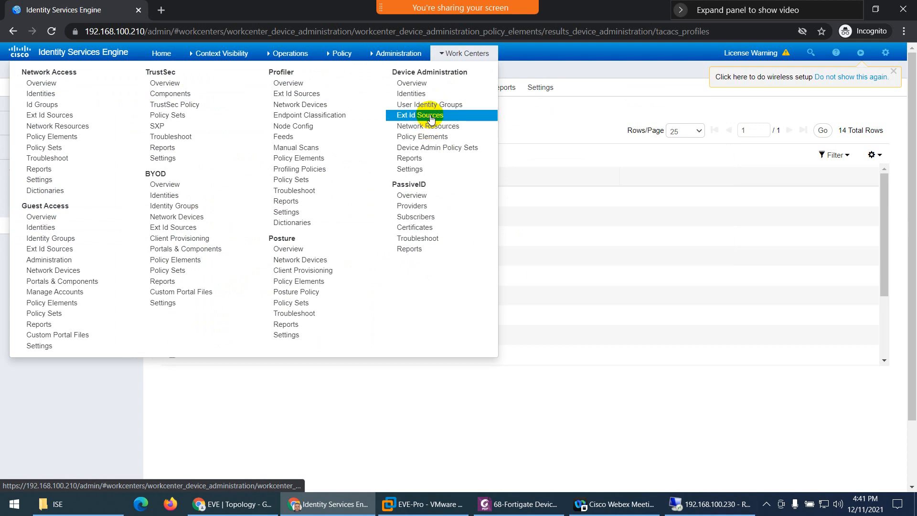
- Check Network Device Profiles, then expand All Device Types in Network Device Groups to find Fortinet_Devices
mouse_move(385, 57)
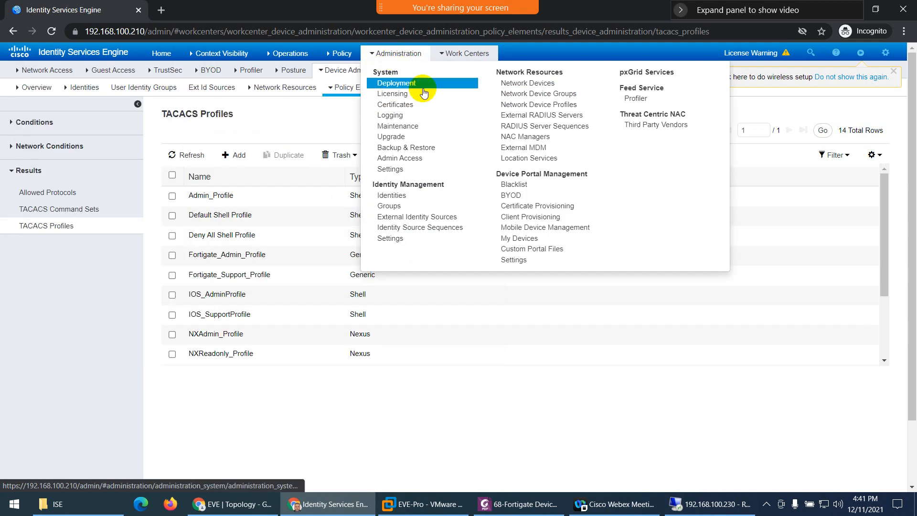
left_click(539, 109)
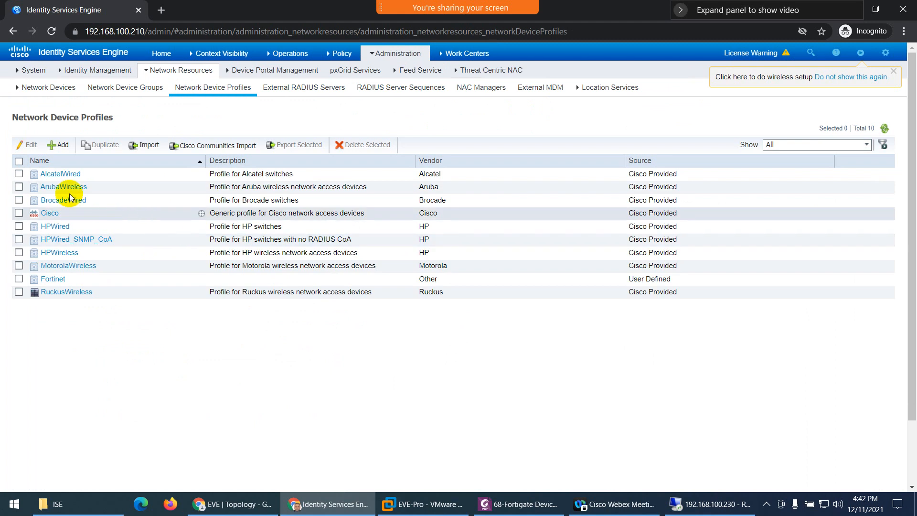
mouse_move(399, 61)
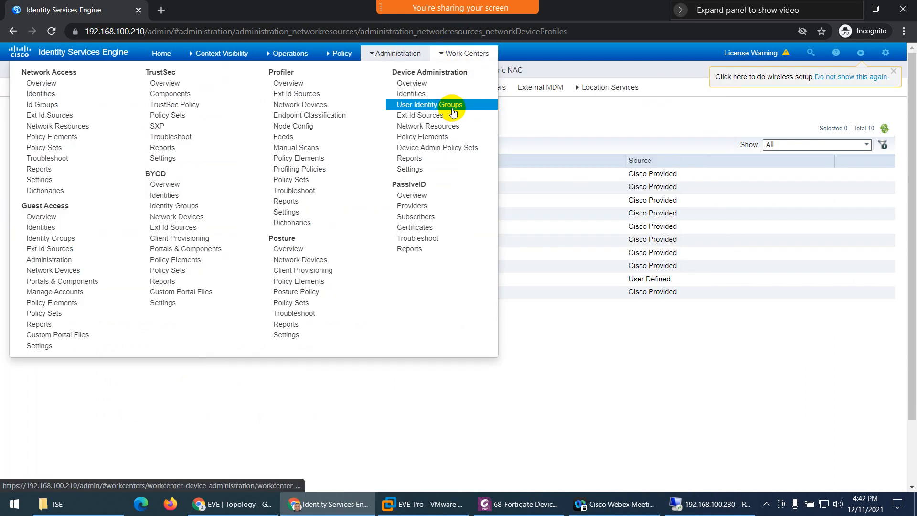
left_click(449, 128)
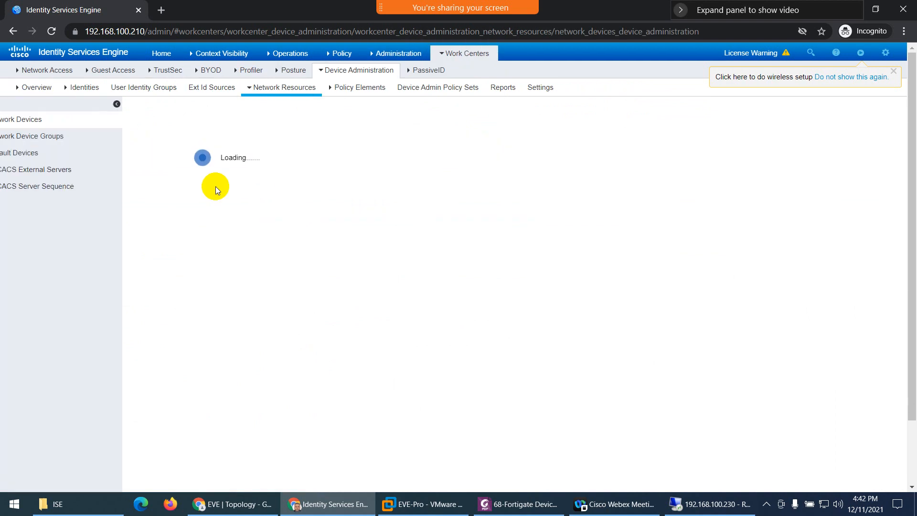
left_click(59, 140)
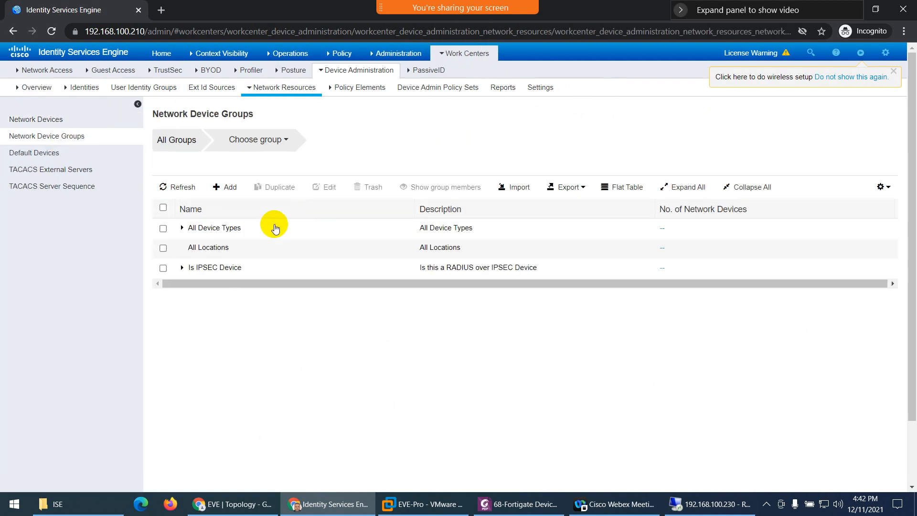
left_click(182, 229)
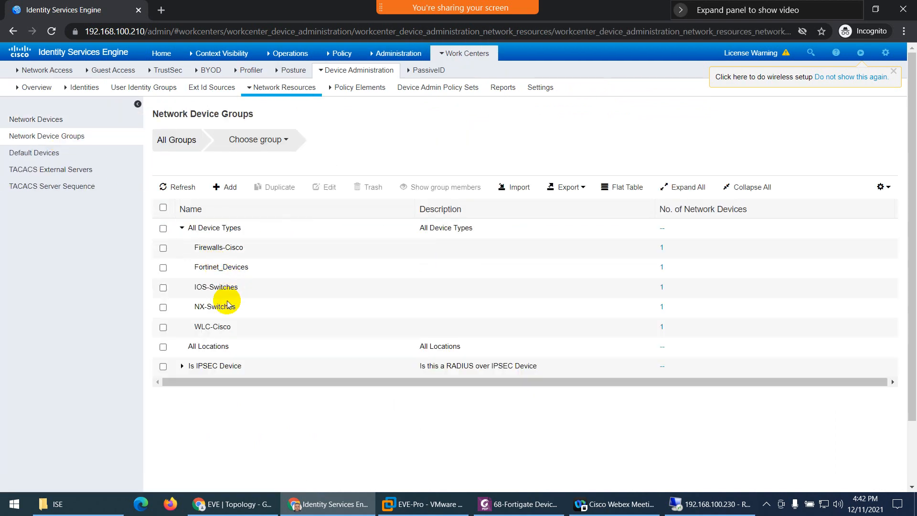
double_click(221, 268)
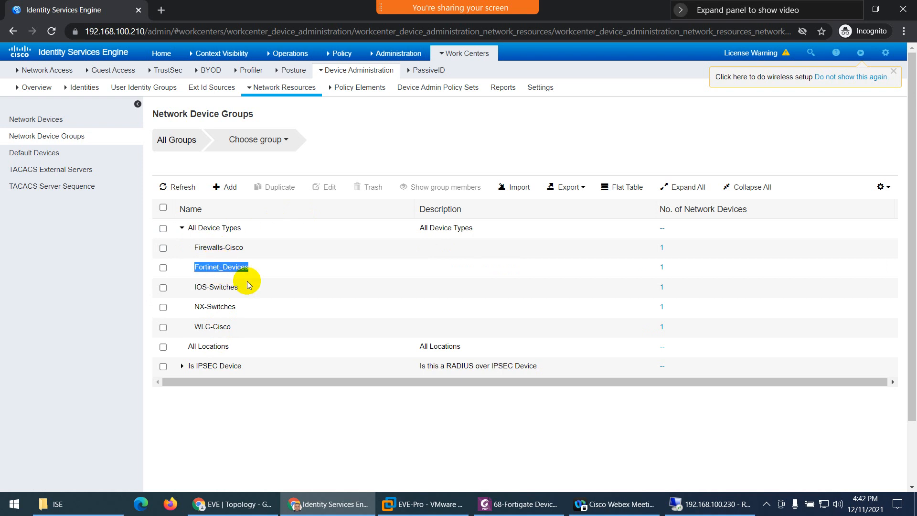
left_click(374, 67)
- Open Fortigate_Policy and expand its Test-AD authentication rule and three authorization rules
mouse_move(469, 56)
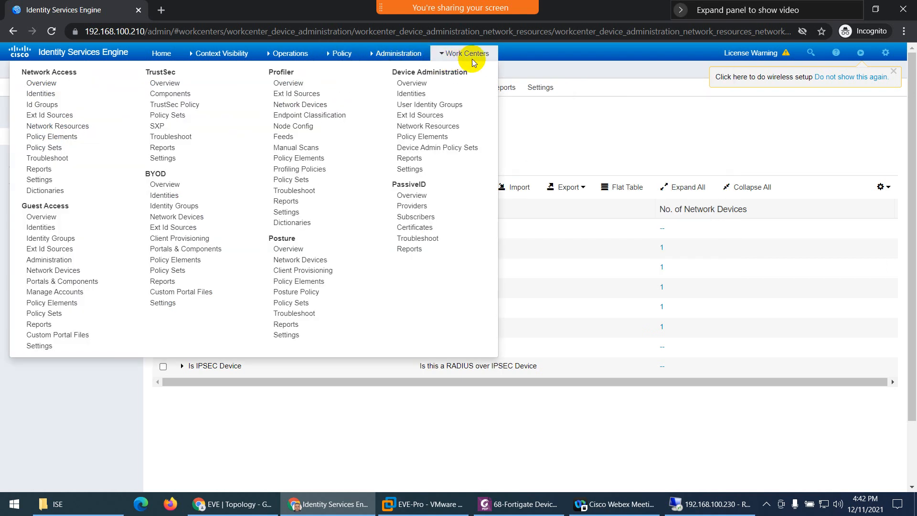
left_click(450, 151)
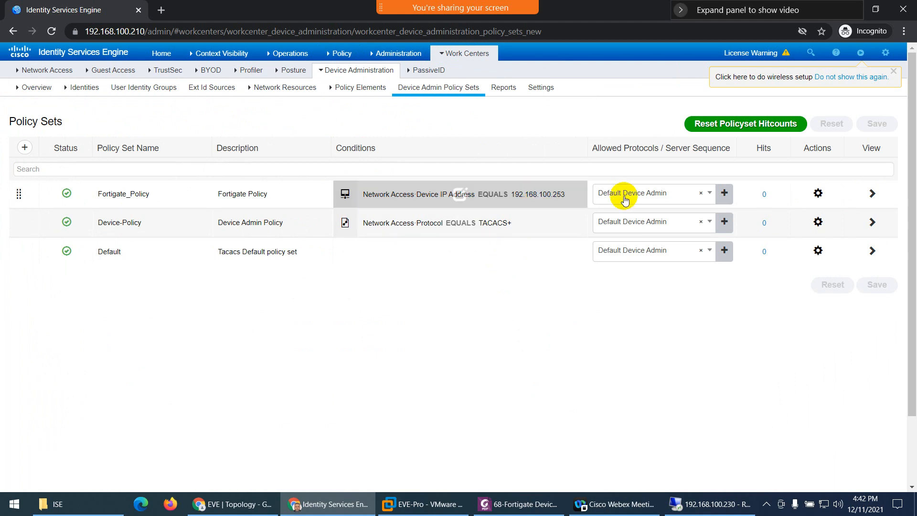
left_click(872, 194)
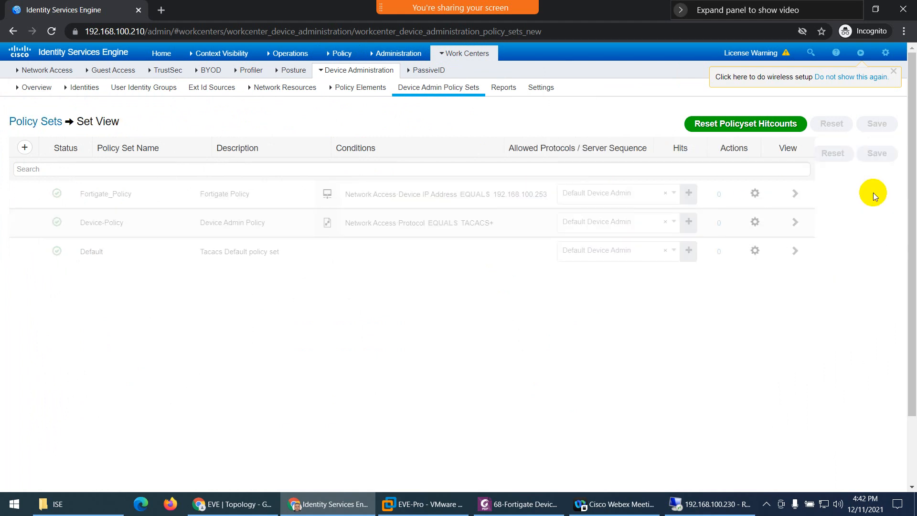
left_click(25, 233)
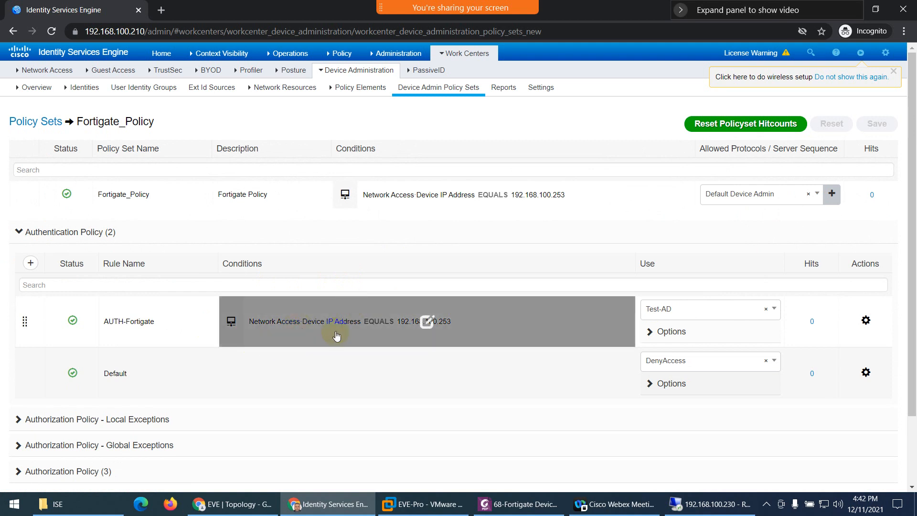
scroll(728, 348, "down", 2)
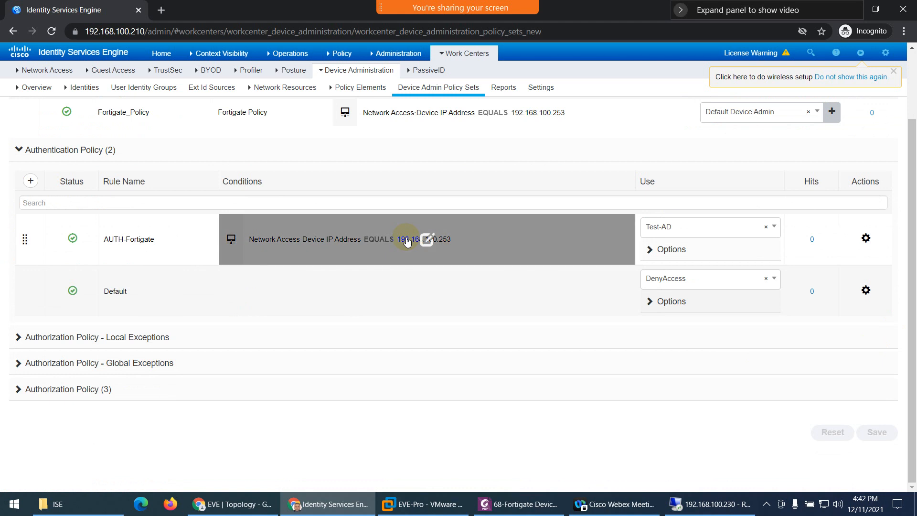
left_click(82, 389)
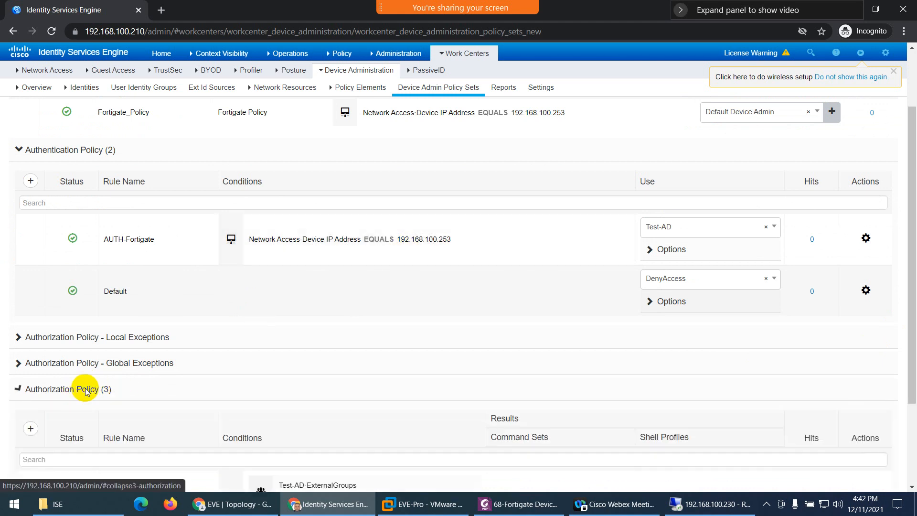
scroll(245, 345, "down", 5)
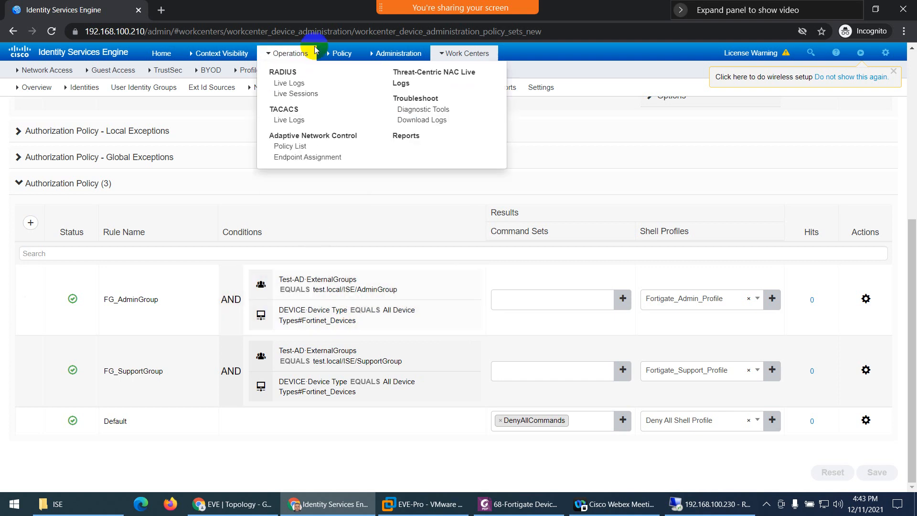
- Open FortigateFw in Network Devices and review its 192.168.100.253/32 IP, Fortinet profile and Fortinet_Devices type
mouse_move(399, 53)
left_click(515, 86)
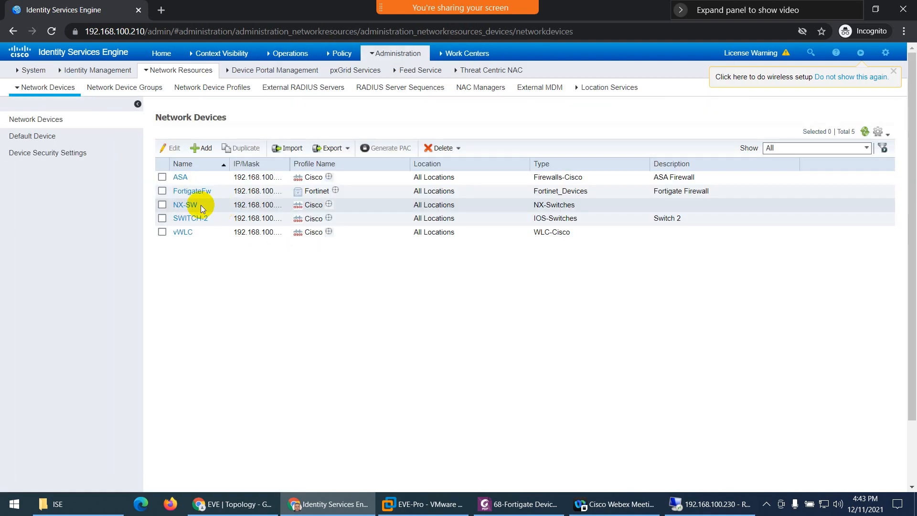
left_click(192, 192)
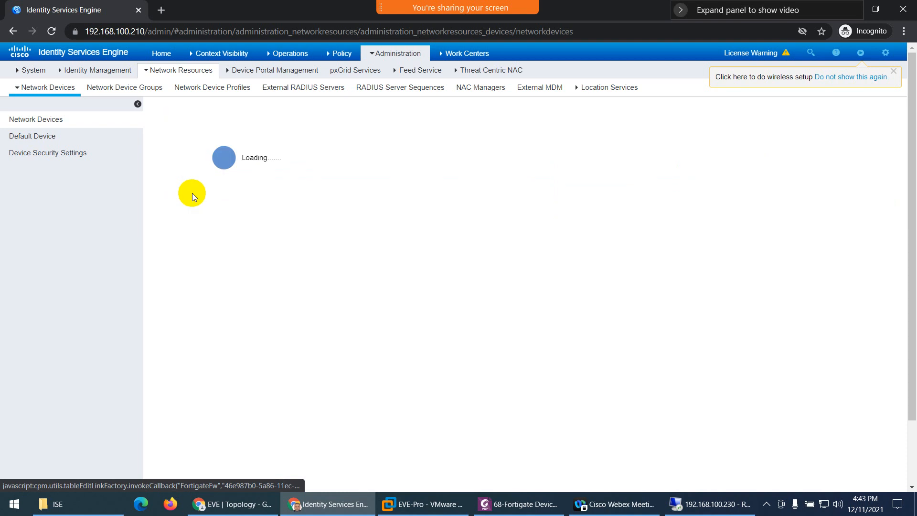
scroll(272, 320, "down", 1)
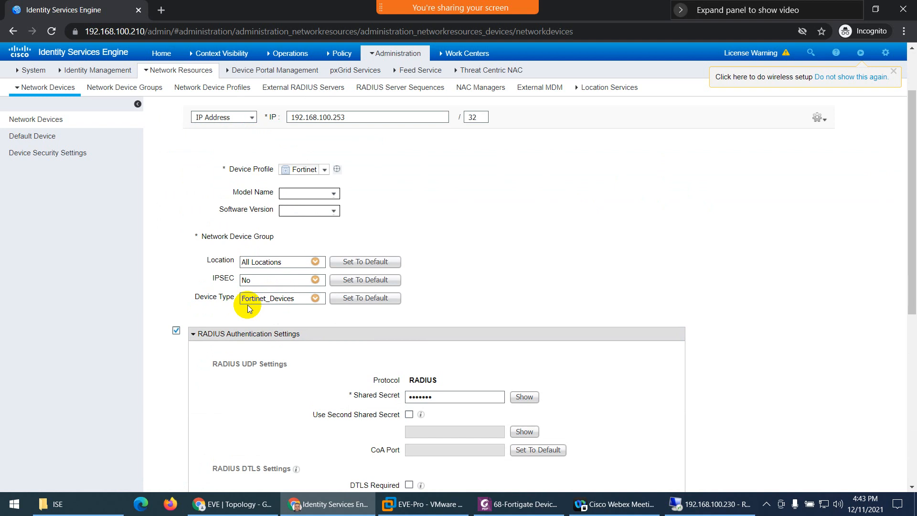
scroll(277, 306, "up", 2)
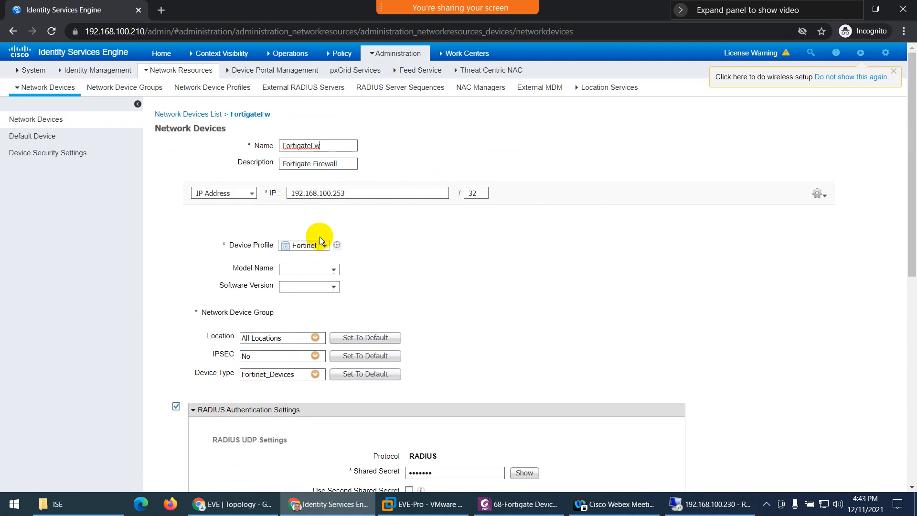
left_click(327, 146)
- Reopen Fortigate_Policy and scroll through its FG_AdminGroup, FG_SupportGroup and Default authorization rules
mouse_move(467, 54)
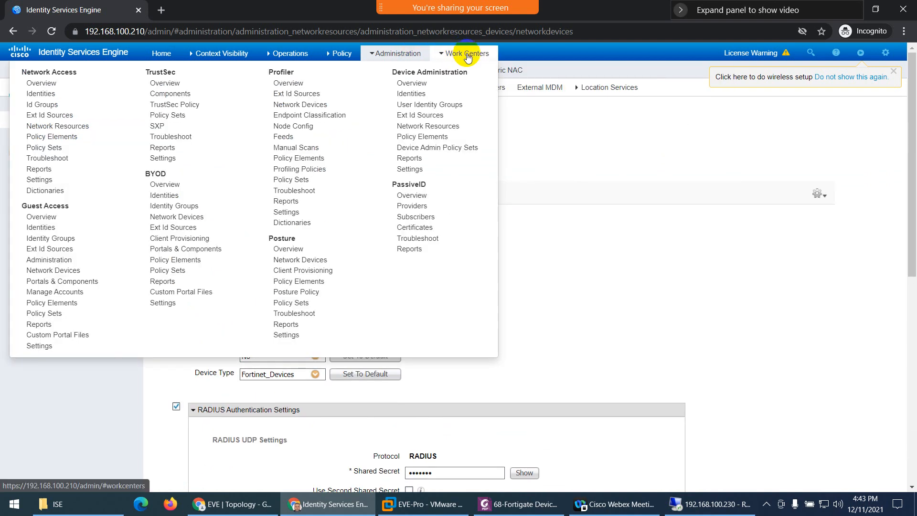
left_click(444, 149)
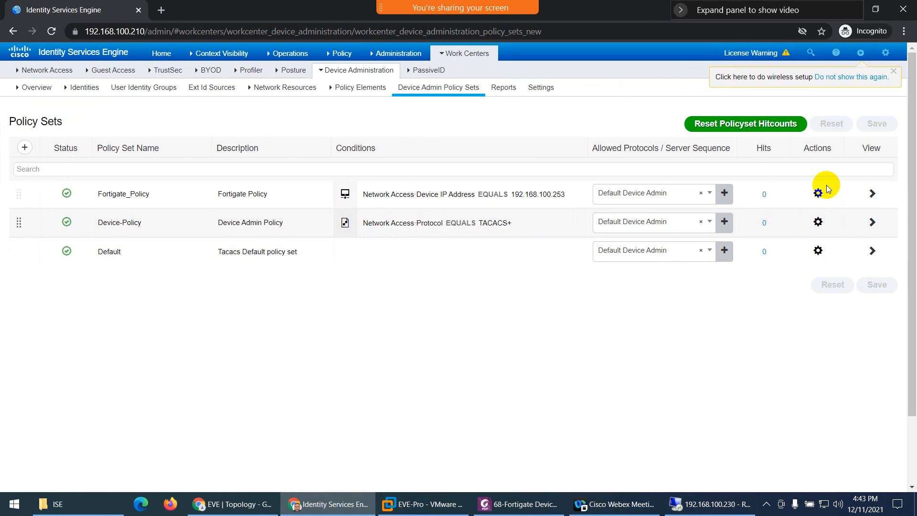
left_click(872, 193)
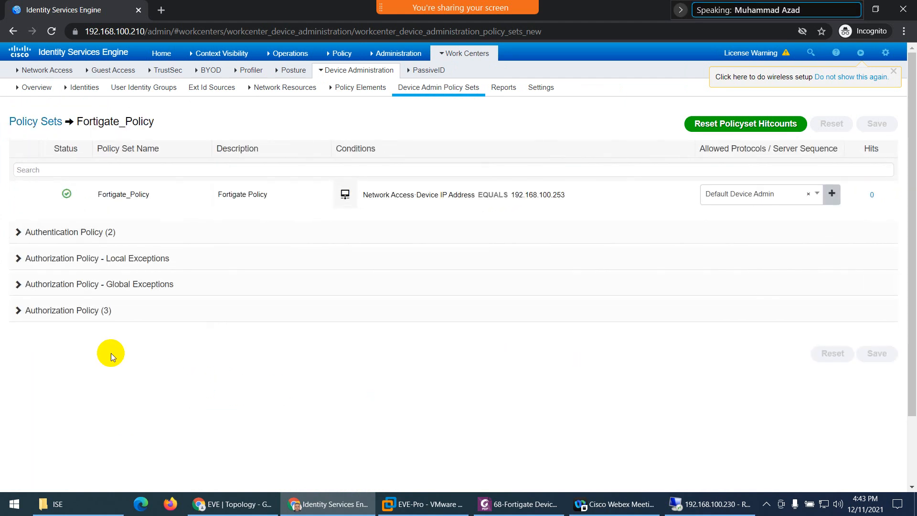
left_click(61, 311)
scroll(282, 371, "down", 3)
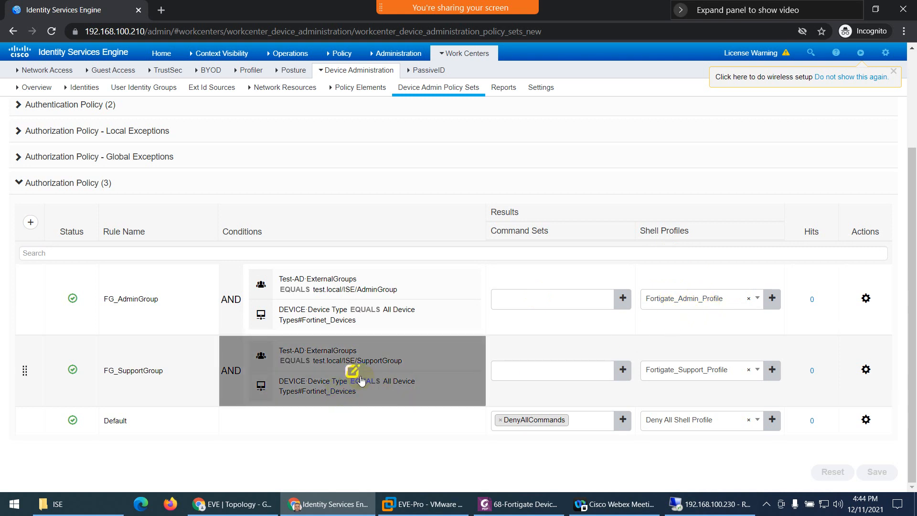
scroll(542, 393, "up", 3)
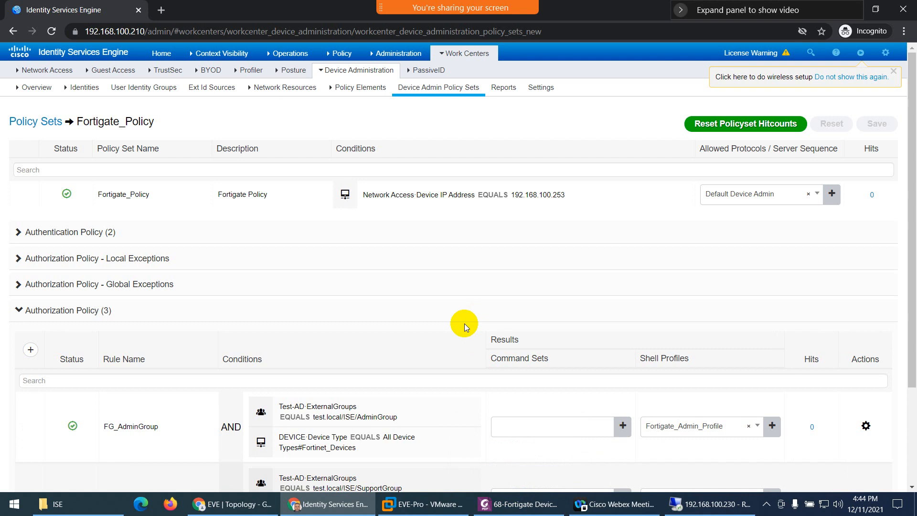
scroll(466, 327, "down", 2)
- Switch to the 68-Fortigate PDF and scroll to page 10's Fortigate Firewall Configuration section
left_click(521, 504)
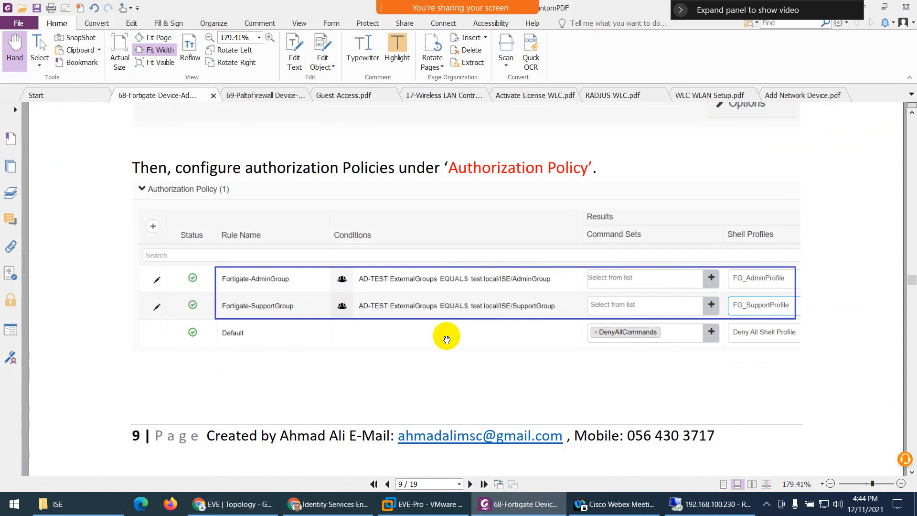
scroll(375, 268, "down", 3)
scroll(376, 275, "up", 2)
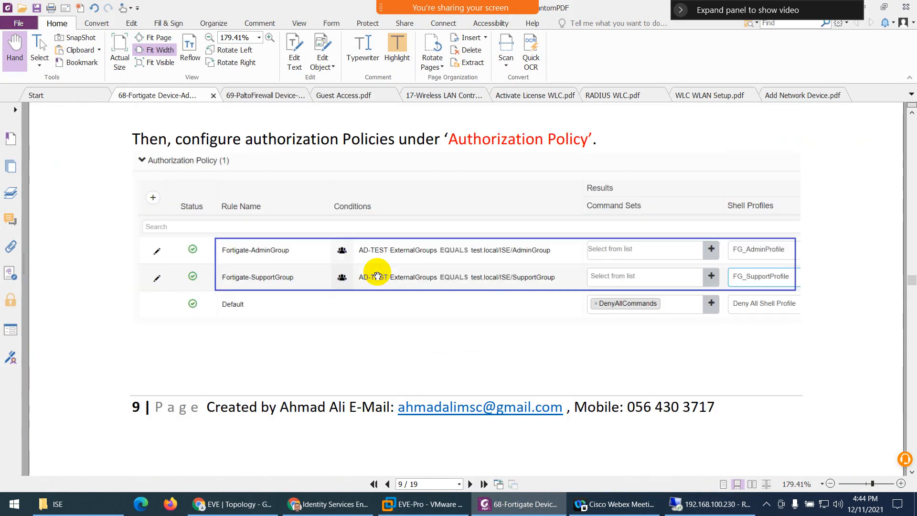
scroll(377, 276, "up", 1)
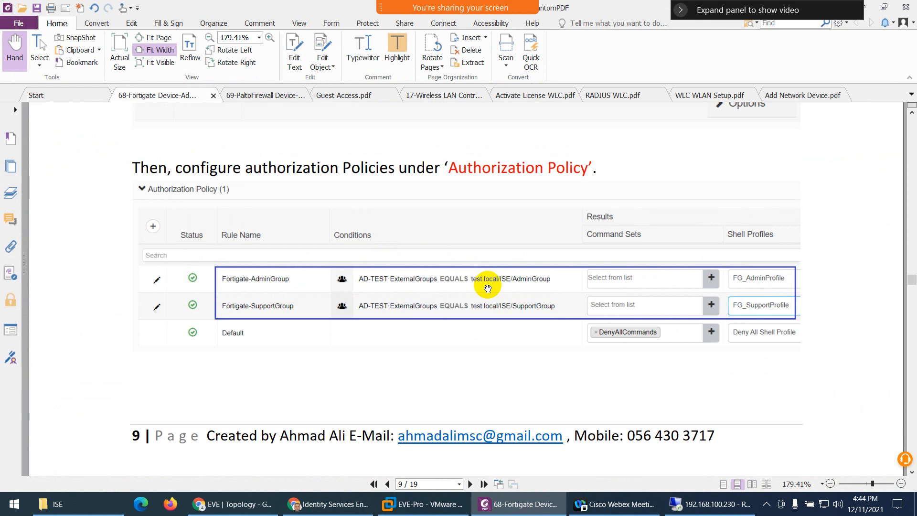
scroll(456, 301, "down", 12)
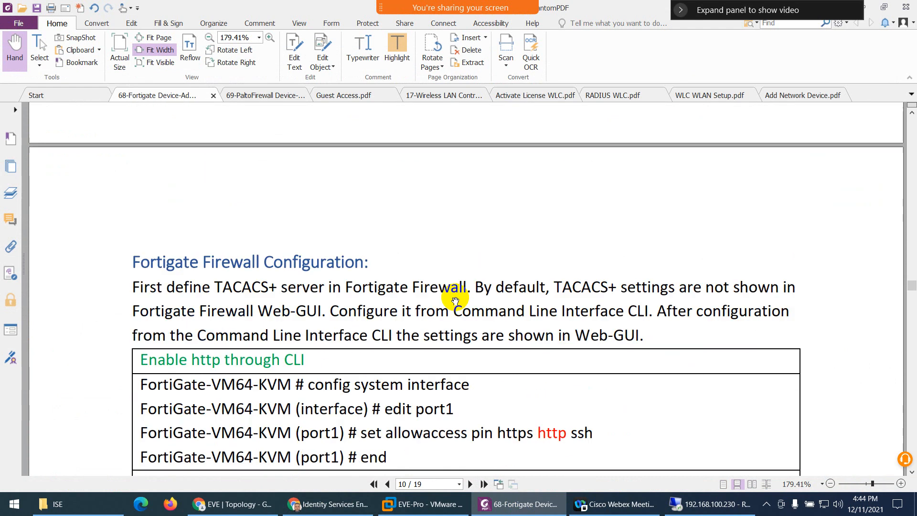